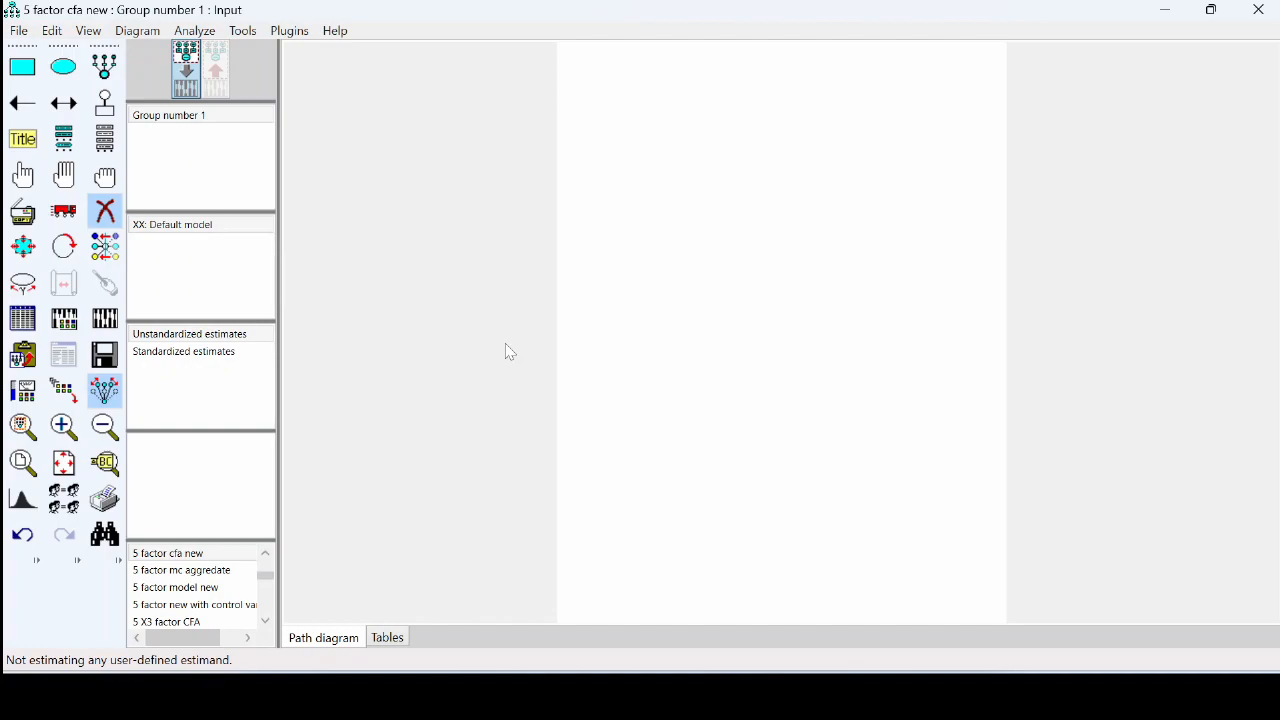
Step: Start a new, empty path diagram project in place of the open 5 factor cfa new project
click(24, 35)
click(52, 53)
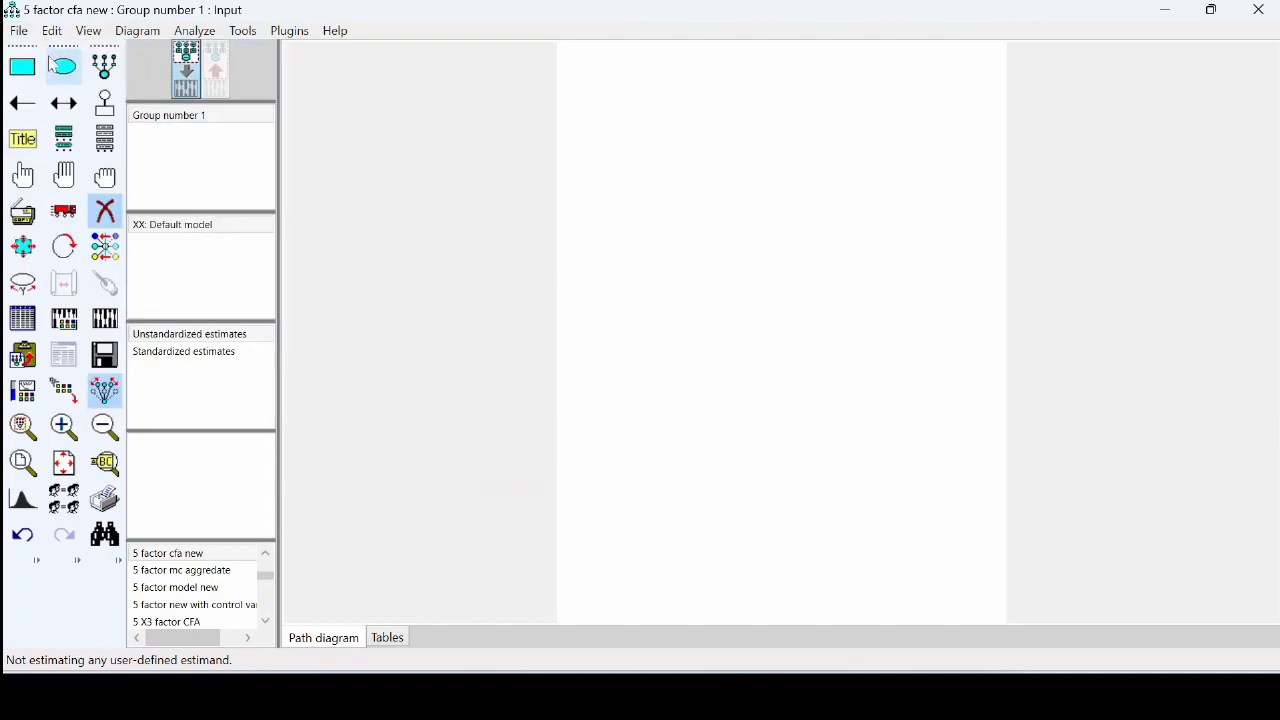
click(635, 428)
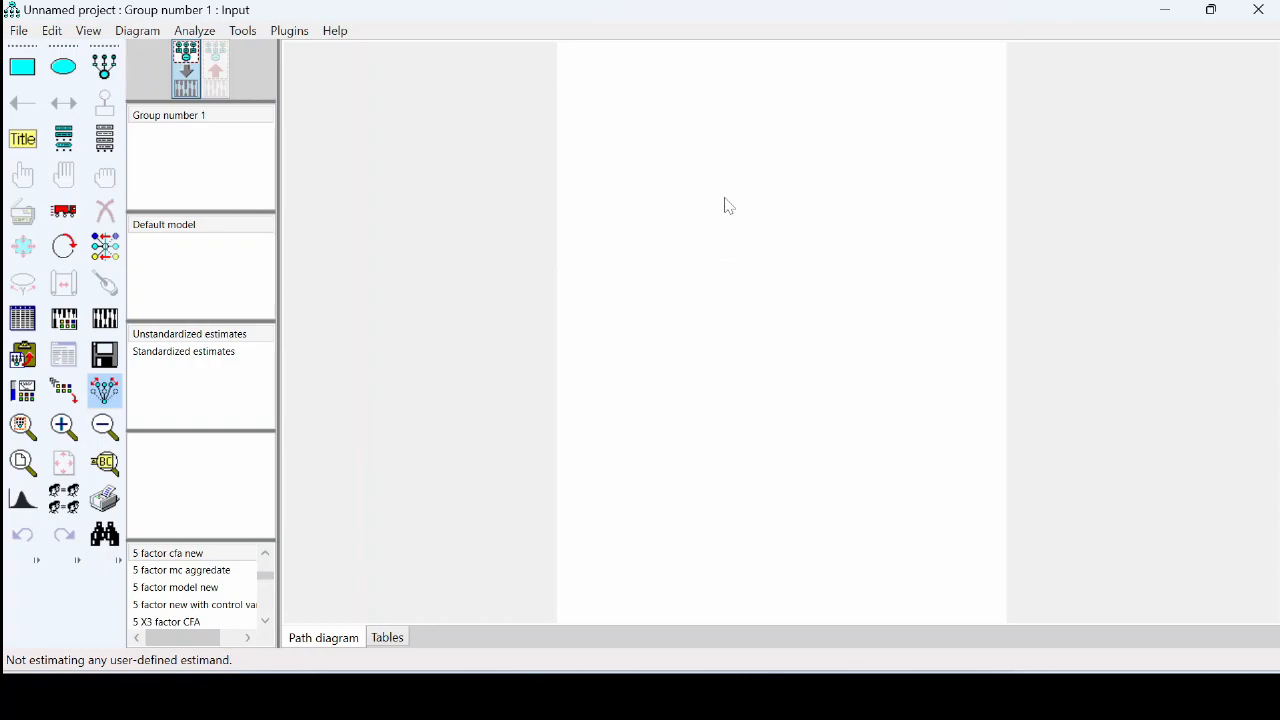
Step: Draw a latent variable ellipse near the top of the page and add three indicators with error terms to it
click(63, 70)
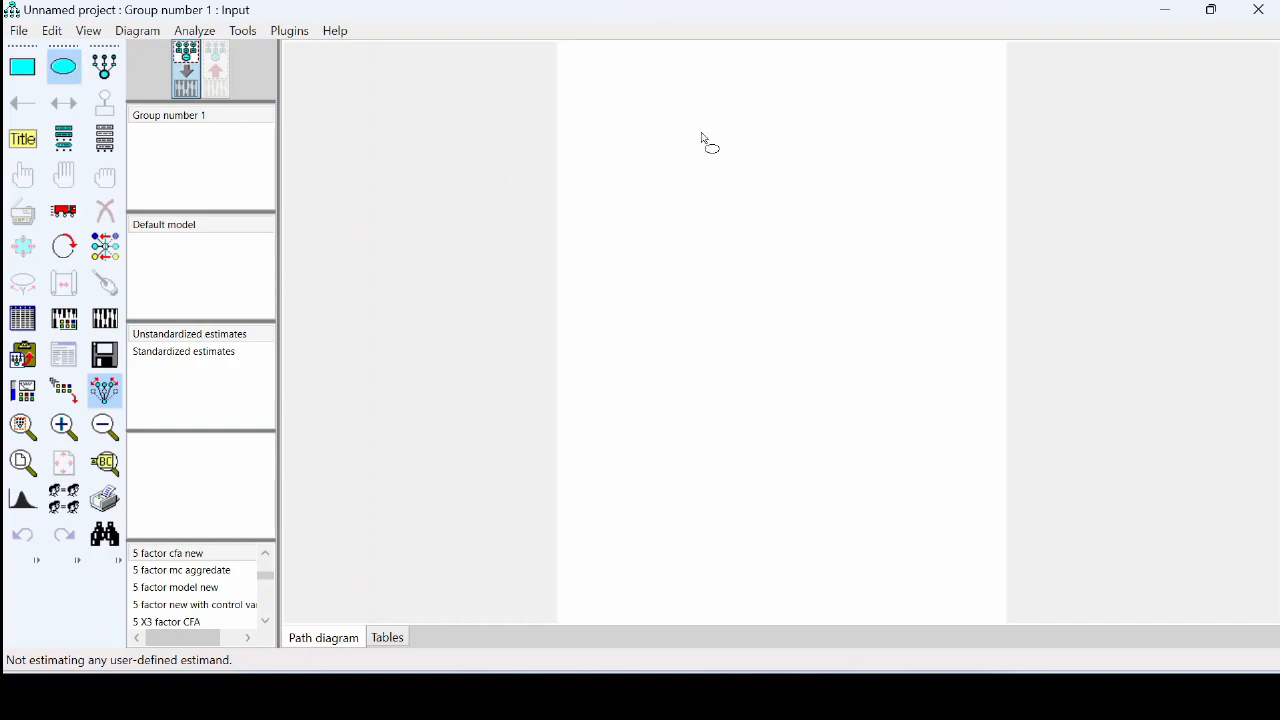
mouse_move(713, 151)
mouse_down()
mouse_move(751, 172)
mouse_move(754, 192)
mouse_move(772, 192)
mouse_up()
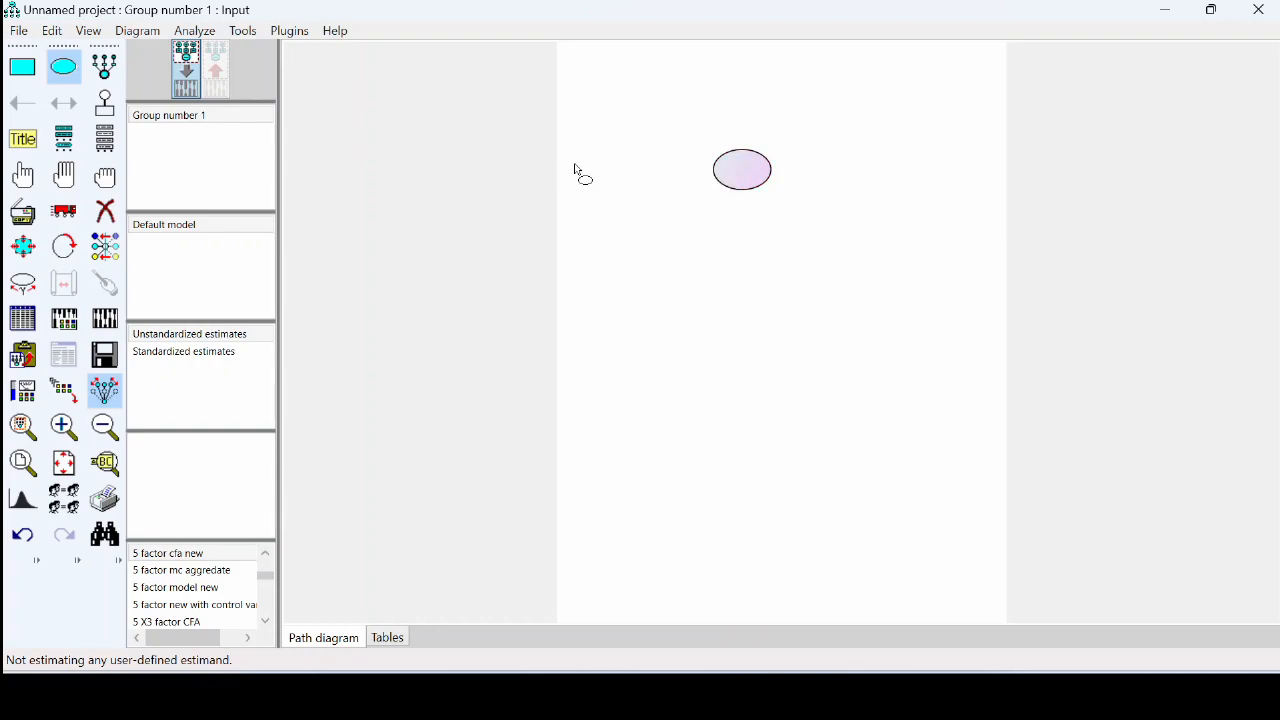
click(104, 72)
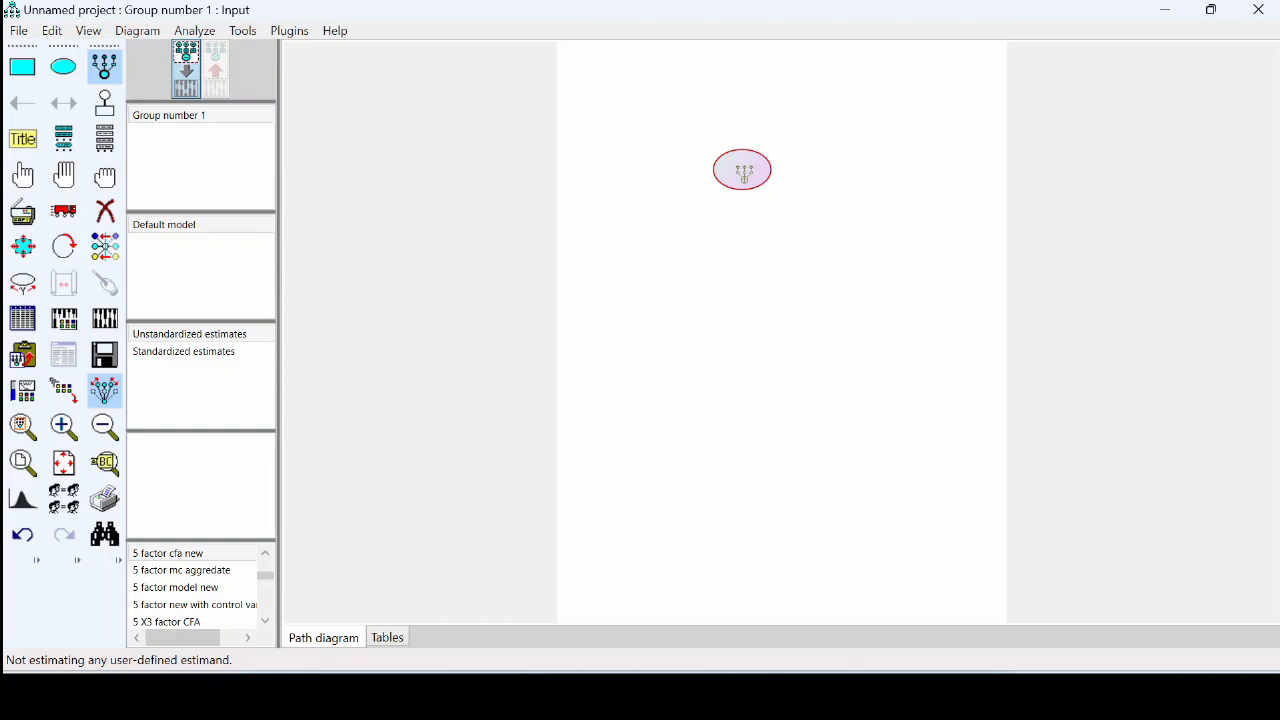
click(744, 174)
click(744, 174)
click(744, 174)
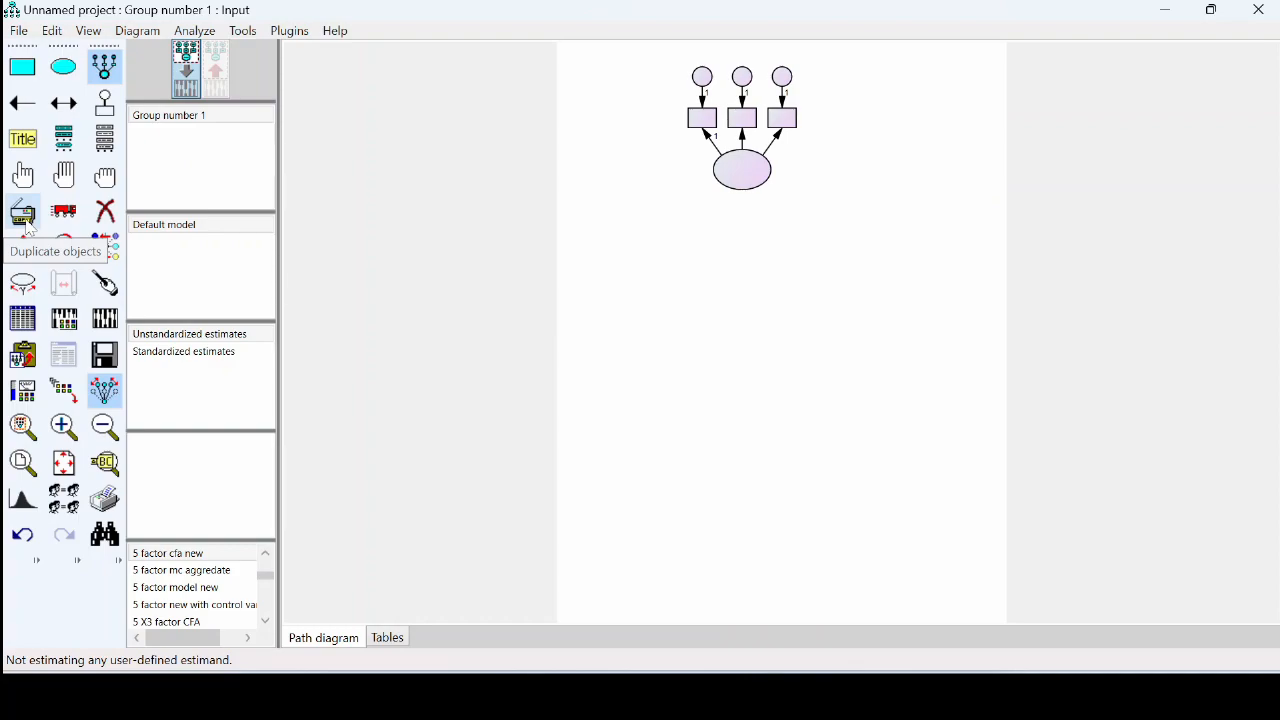
Step: Duplicate the latent variable with its three indicators lower on the page, and erase the stray ellipse copied without indicators
click(24, 214)
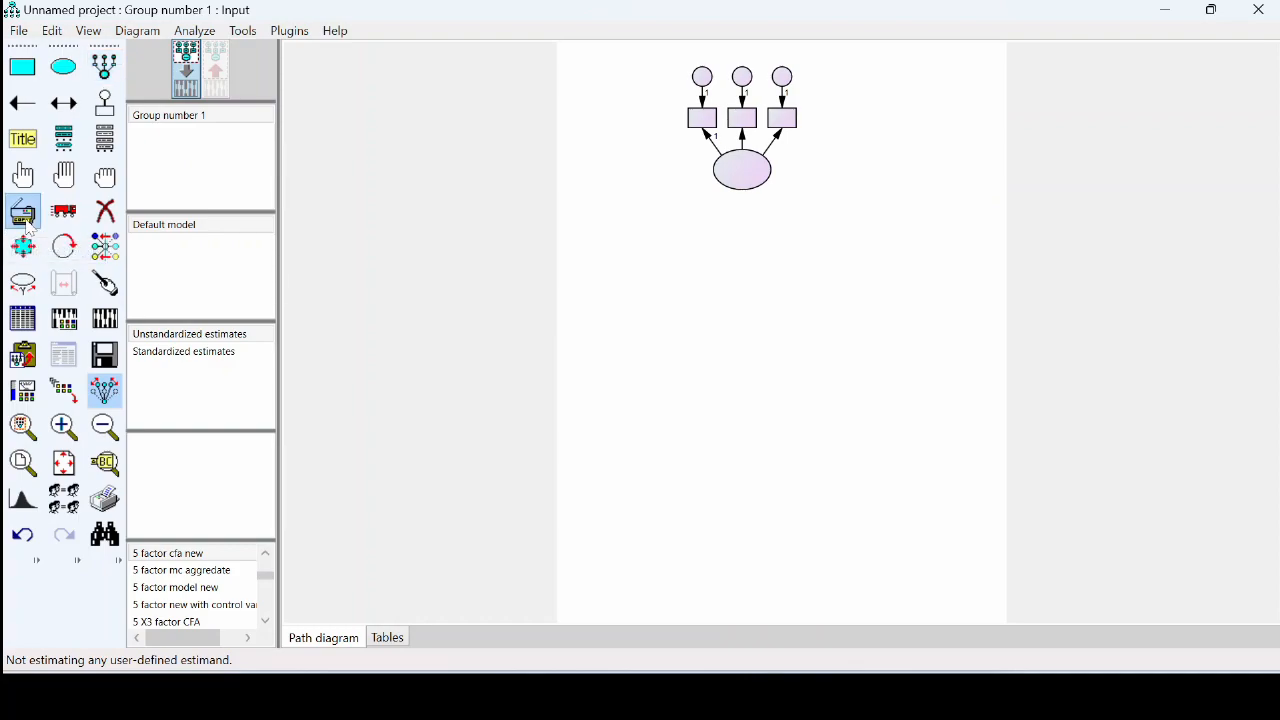
click(105, 393)
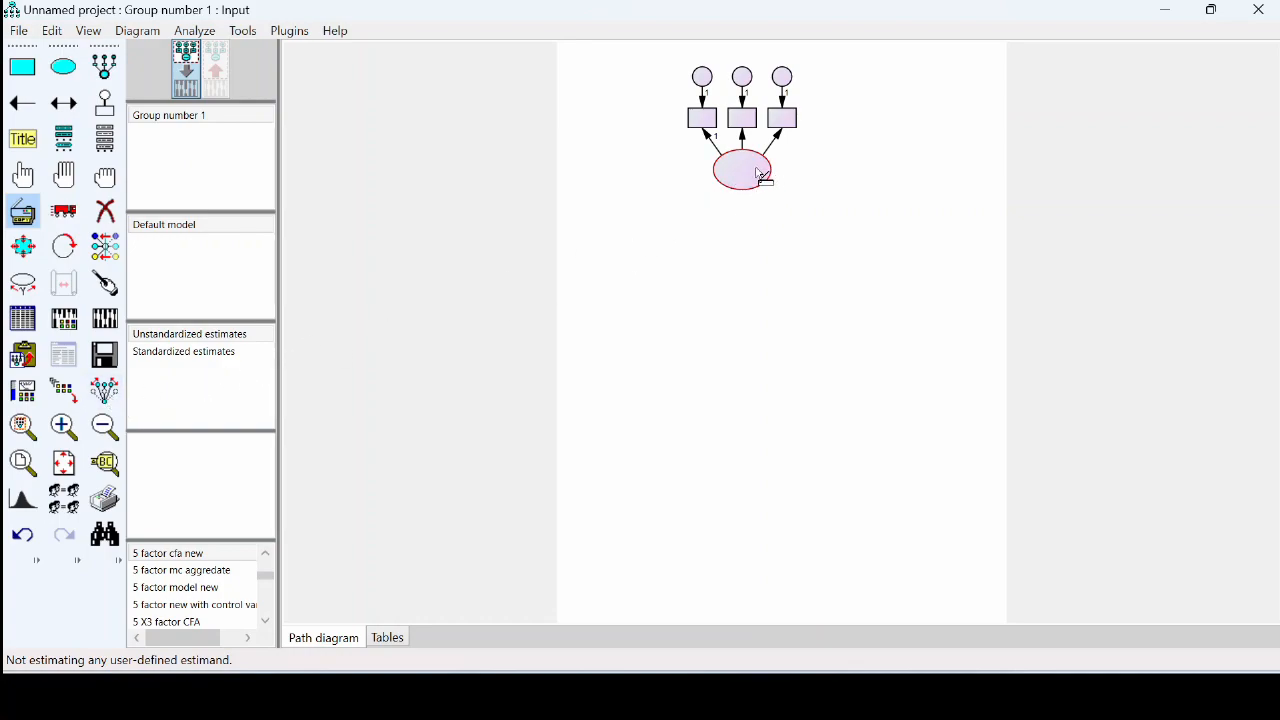
drag(746, 177, 762, 288)
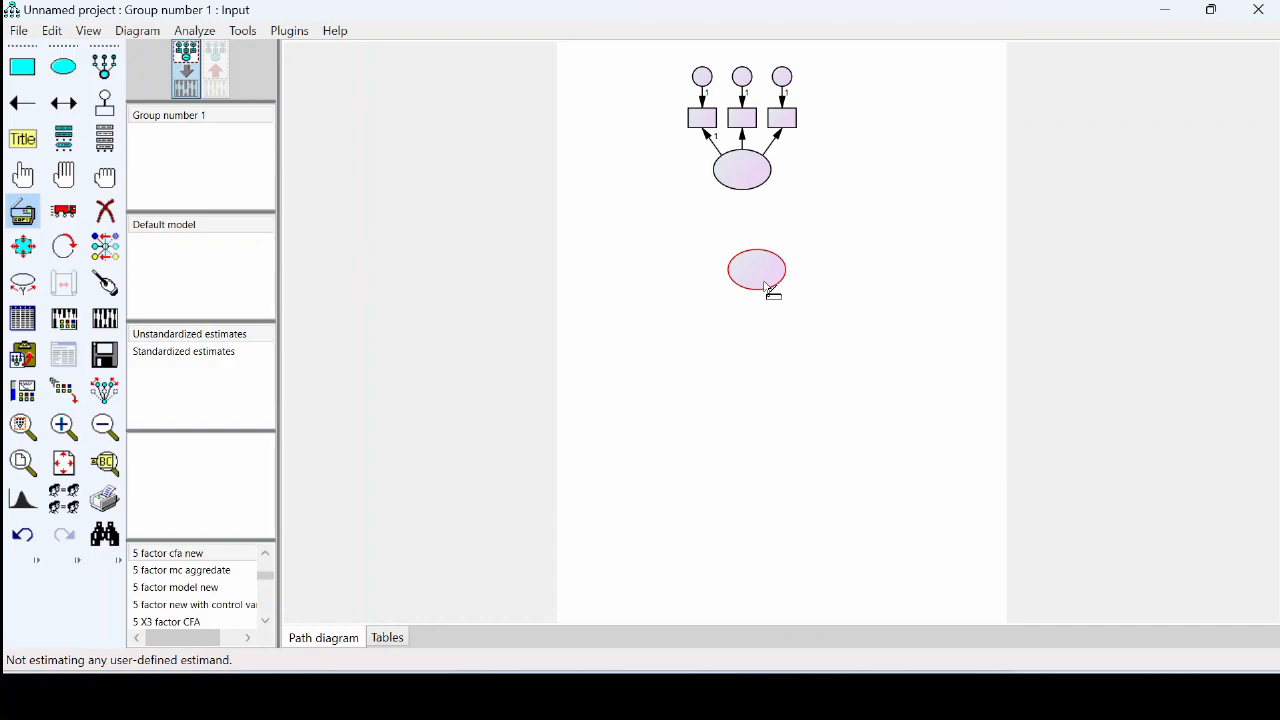
click(105, 392)
drag(754, 189, 856, 318)
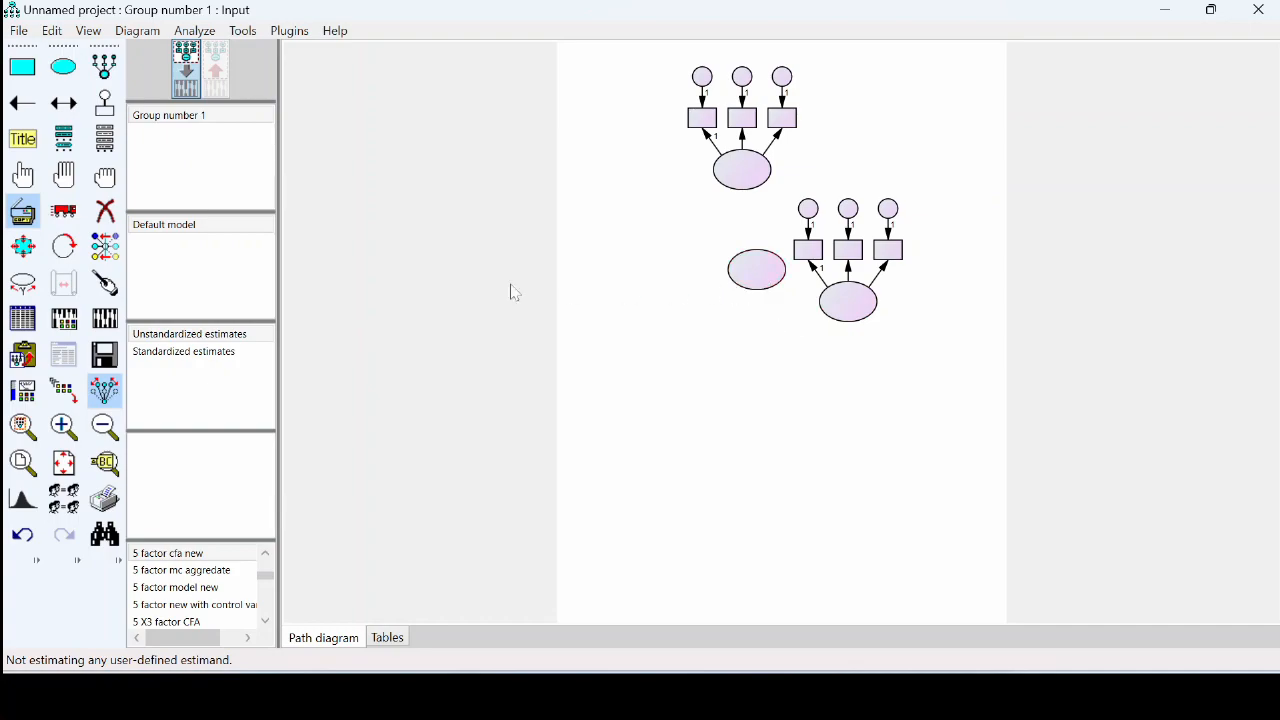
click(105, 212)
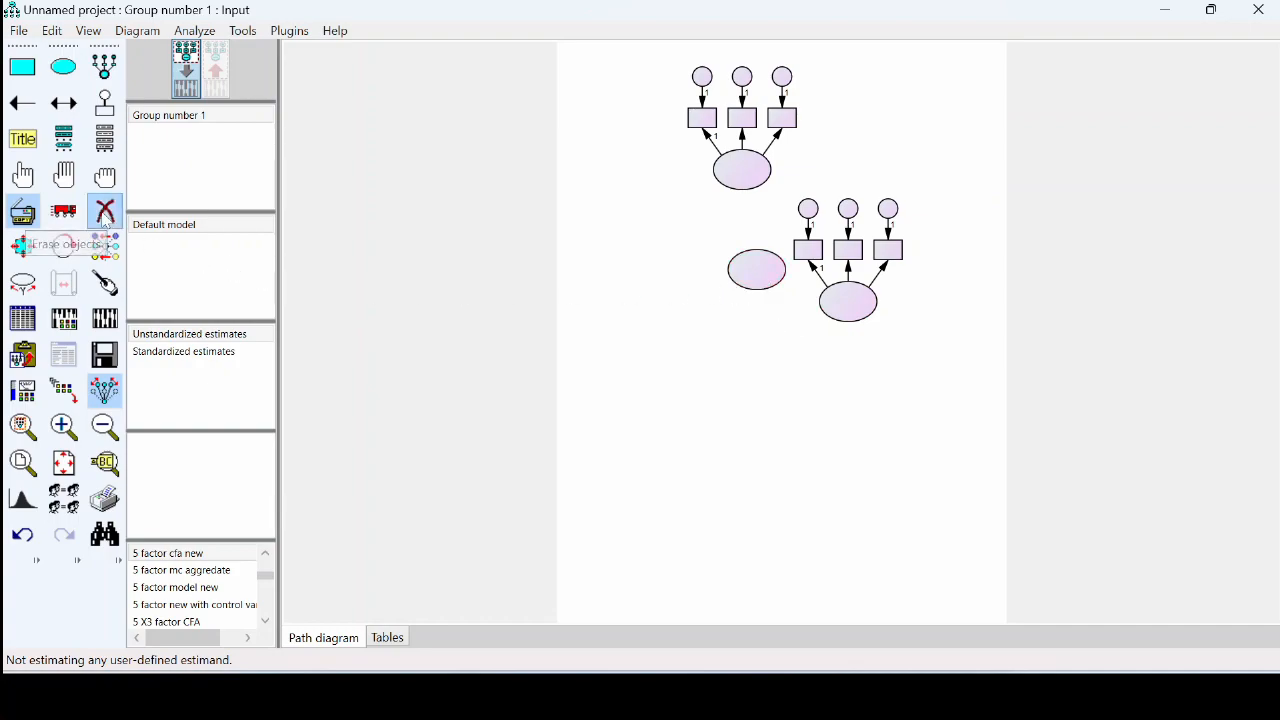
click(767, 284)
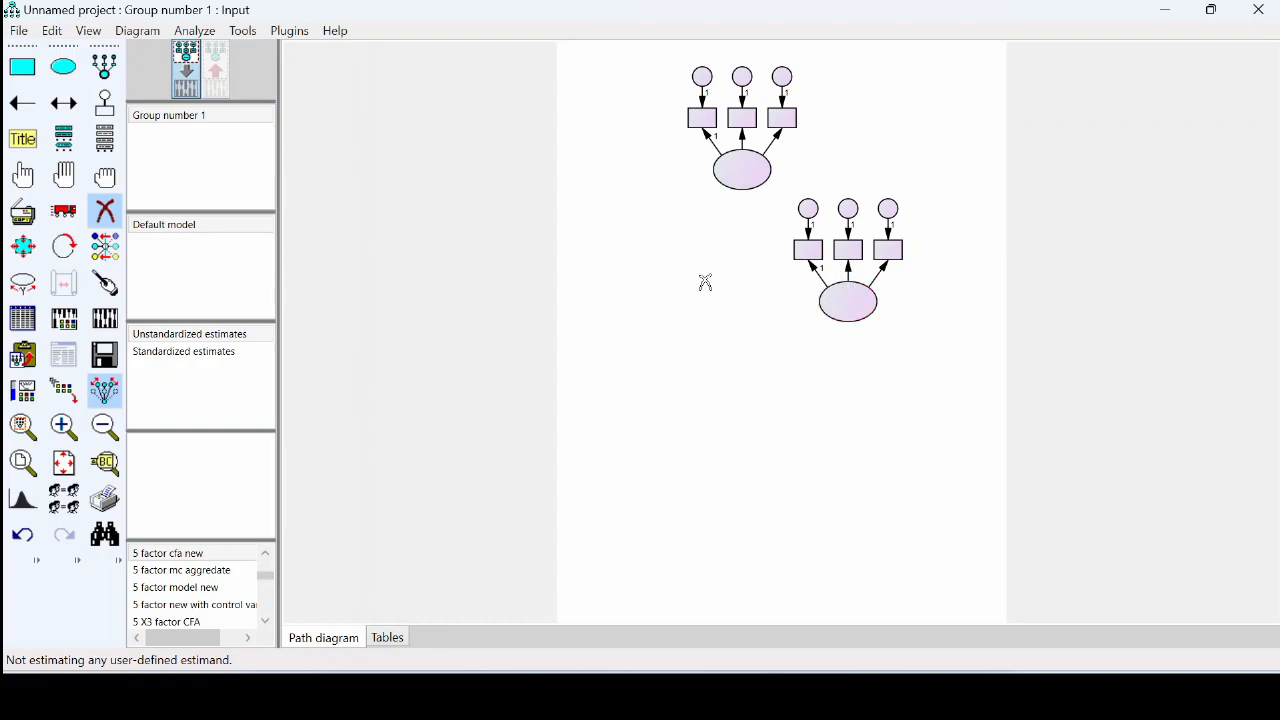
Step: Add a fourth indicator to the lower latent variable and rotate its indicators until they sit below the ellipse
click(108, 74)
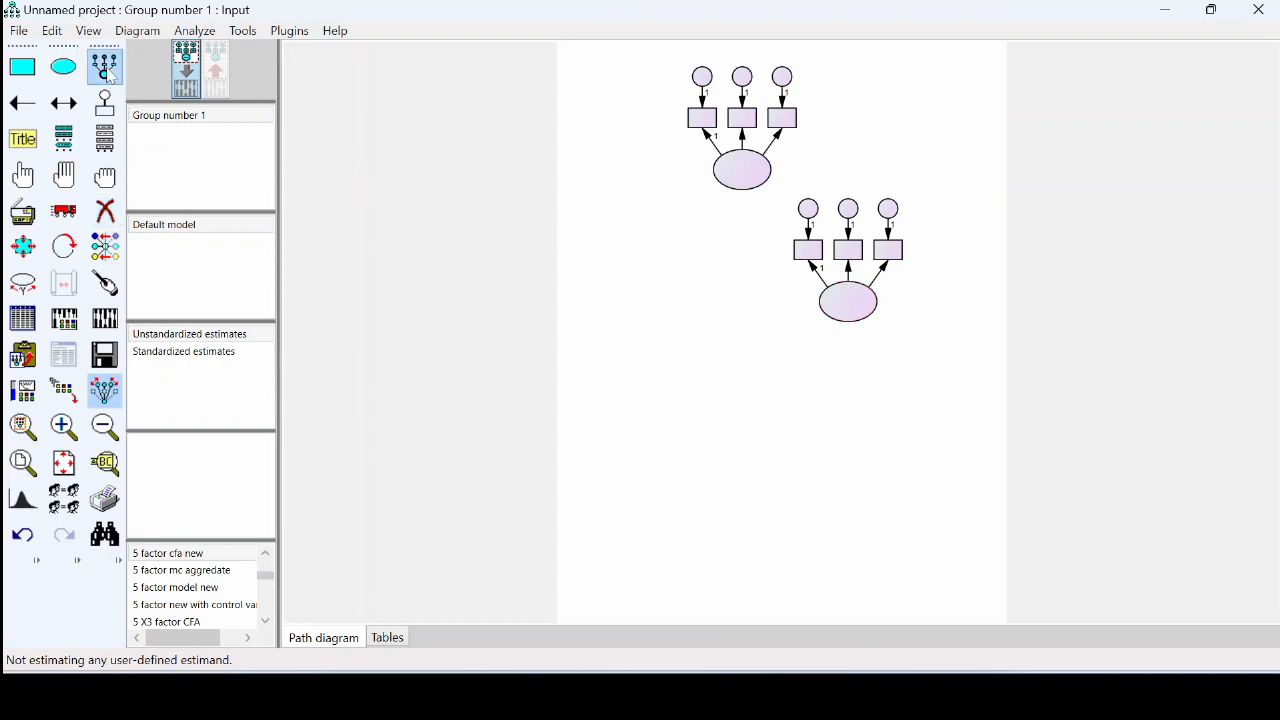
click(855, 305)
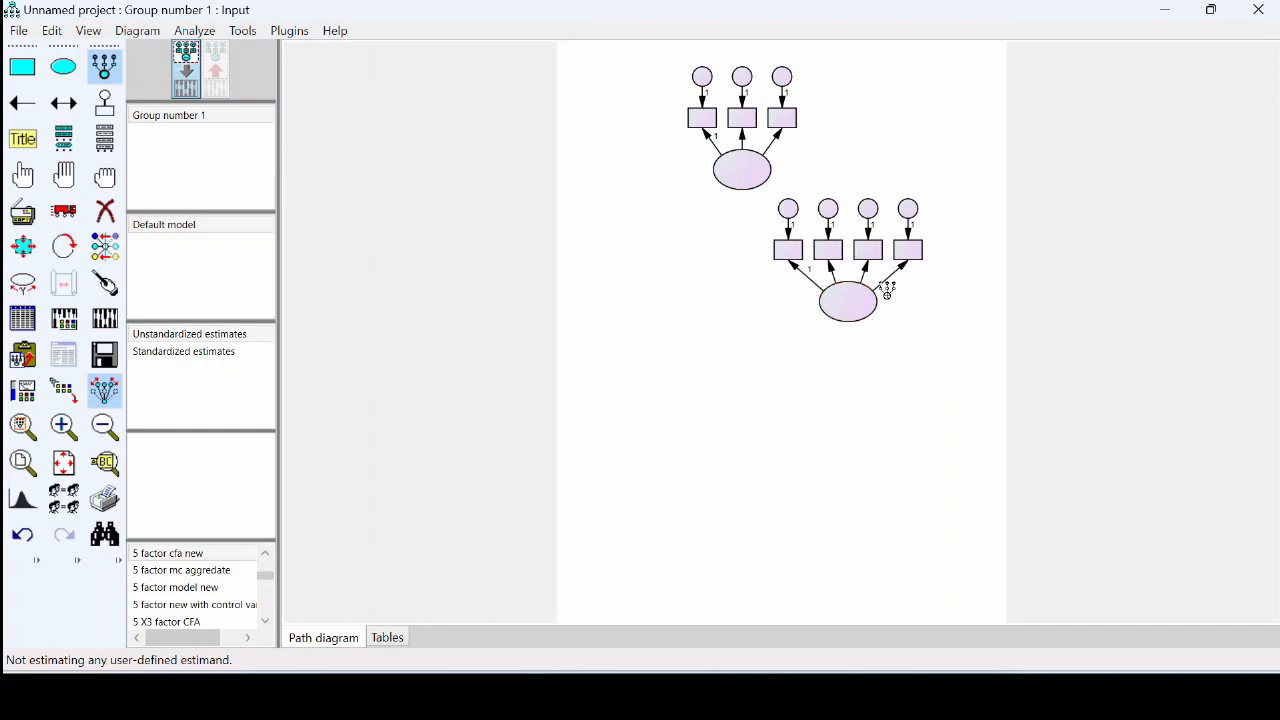
click(64, 248)
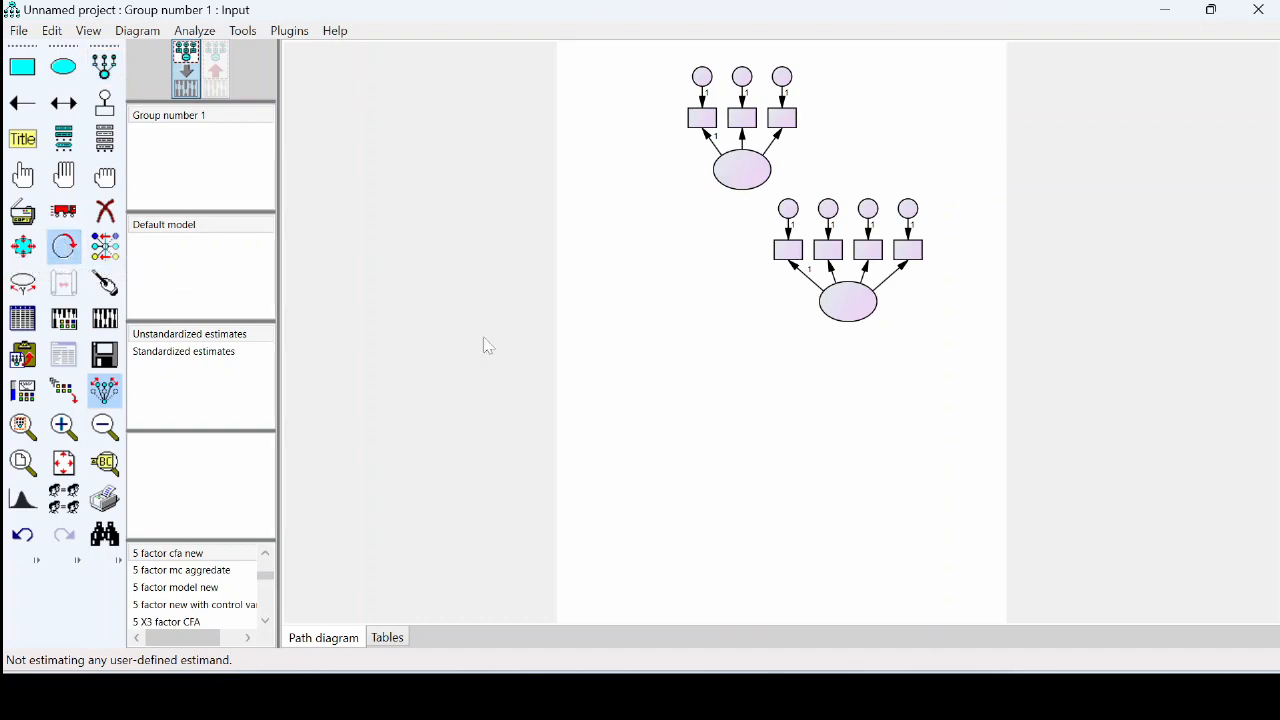
click(843, 298)
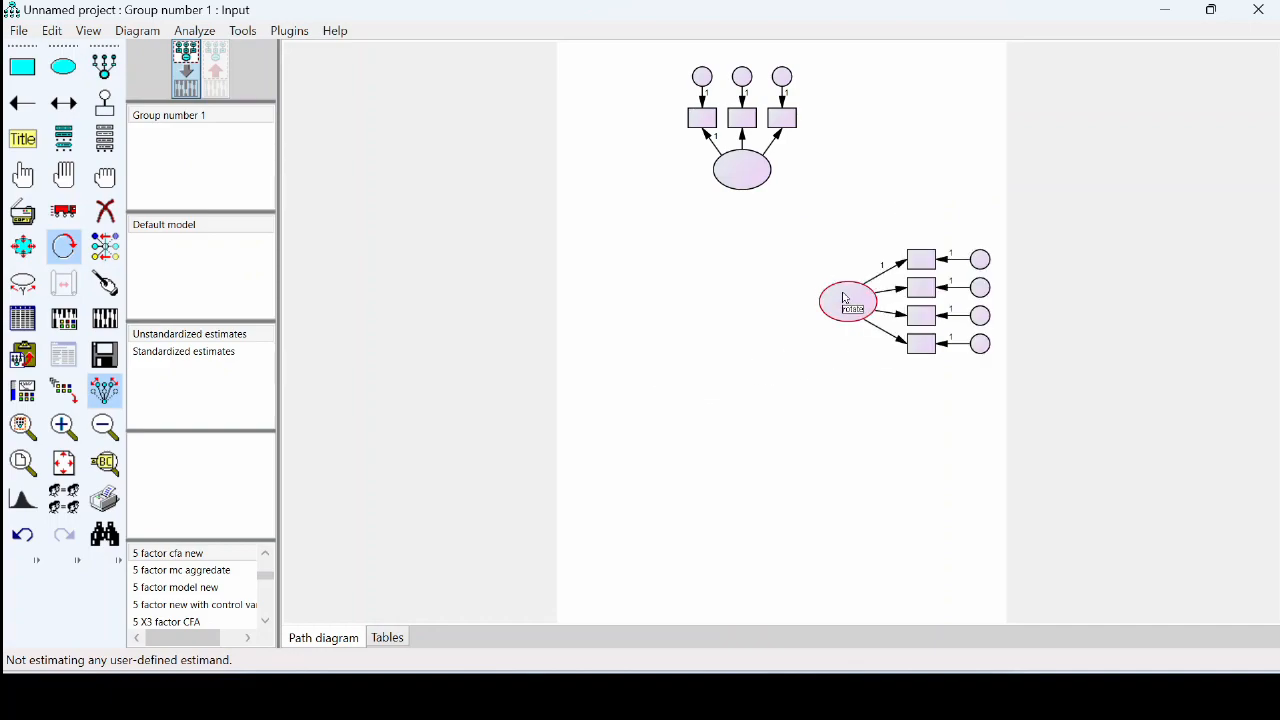
click(843, 298)
click(843, 298)
click(843, 298)
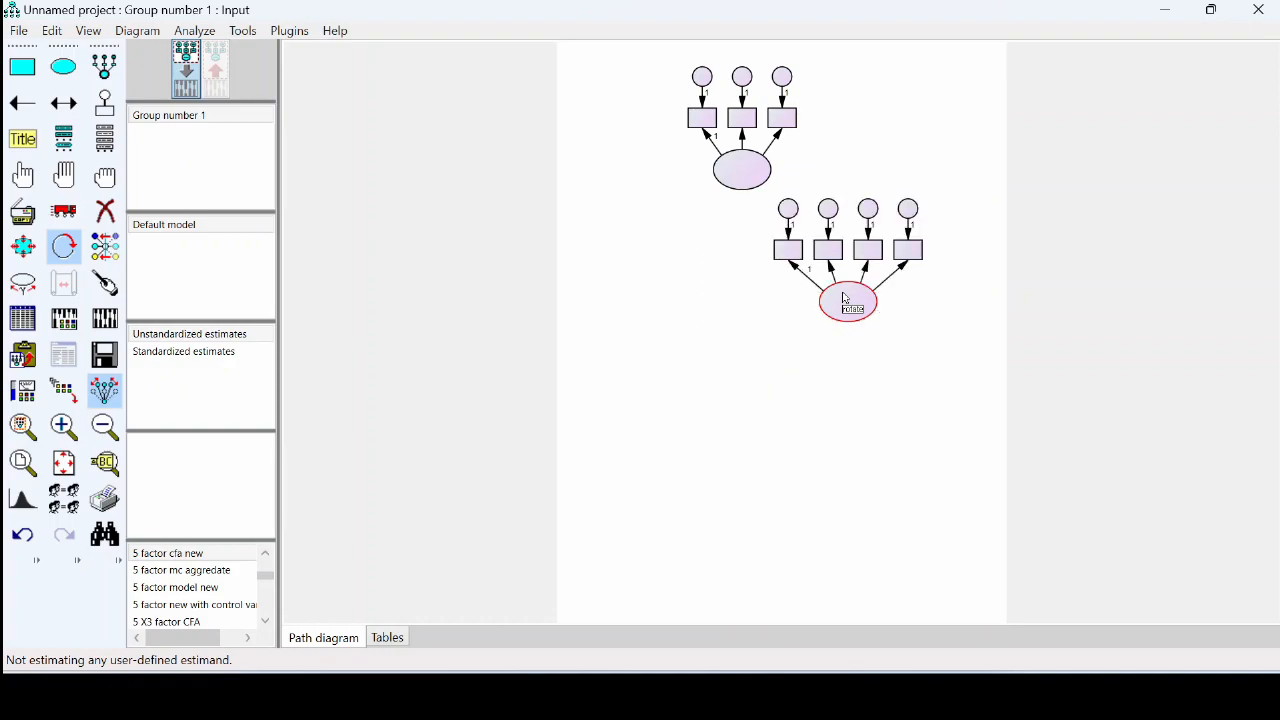
click(843, 298)
click(843, 298)
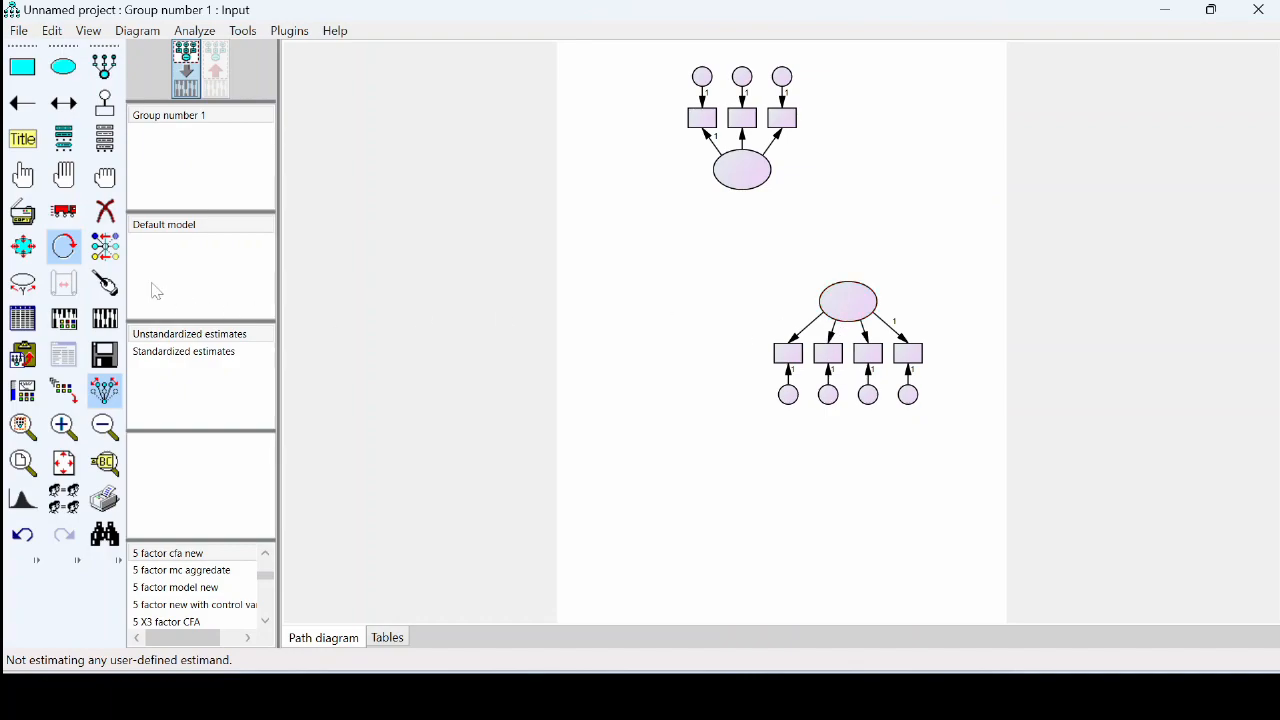
Step: Duplicate the four-indicator latent variable to its left and move the two constructs farther apart on the page
click(20, 214)
drag(852, 302, 675, 295)
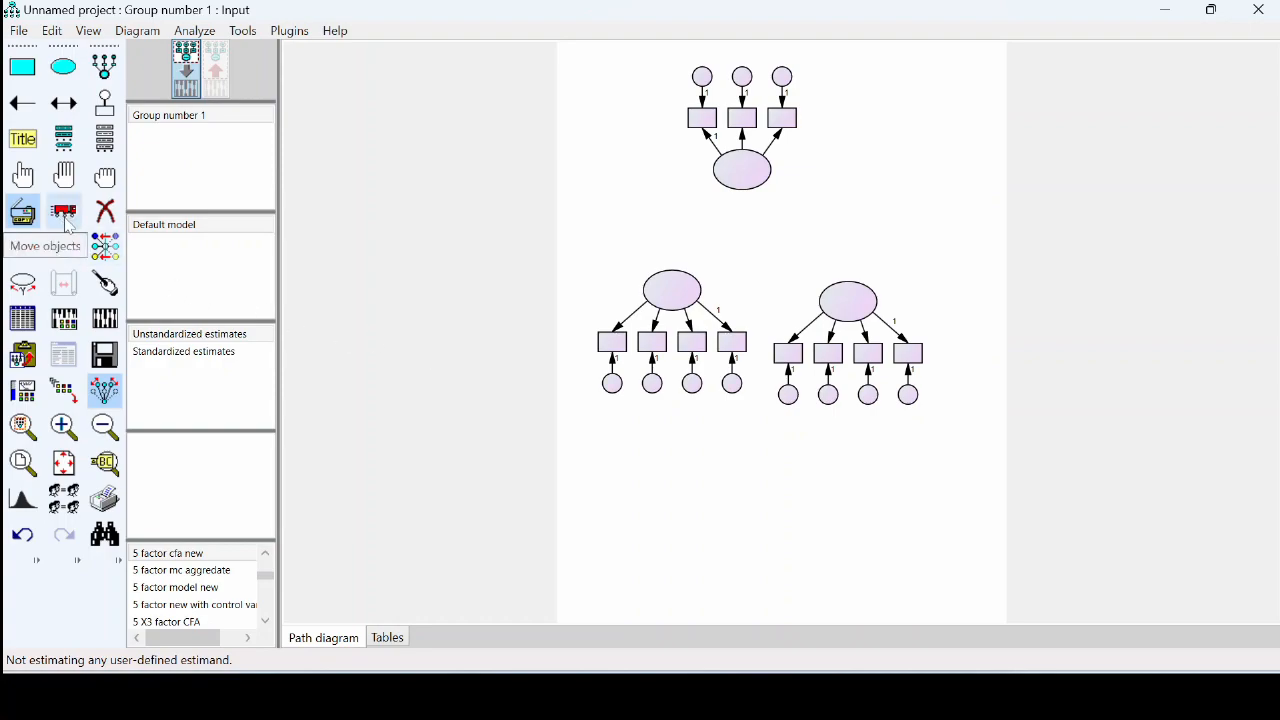
click(64, 214)
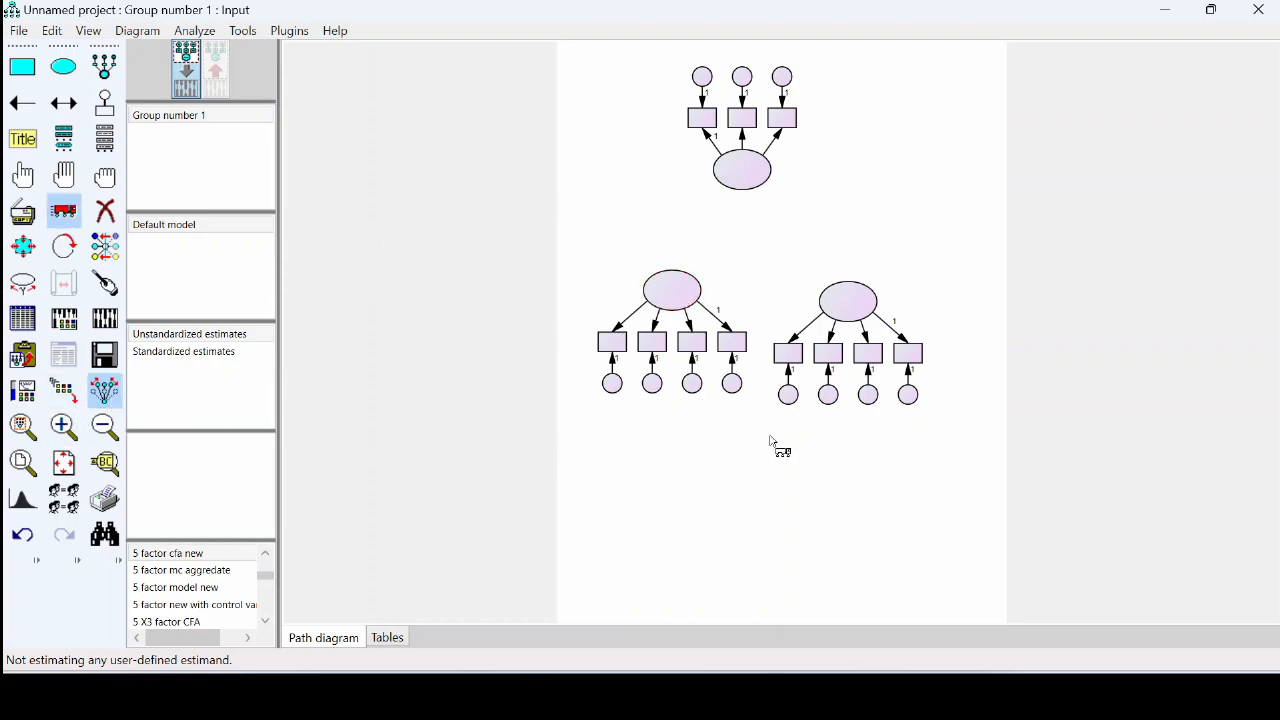
drag(858, 313, 921, 293)
drag(679, 312, 674, 300)
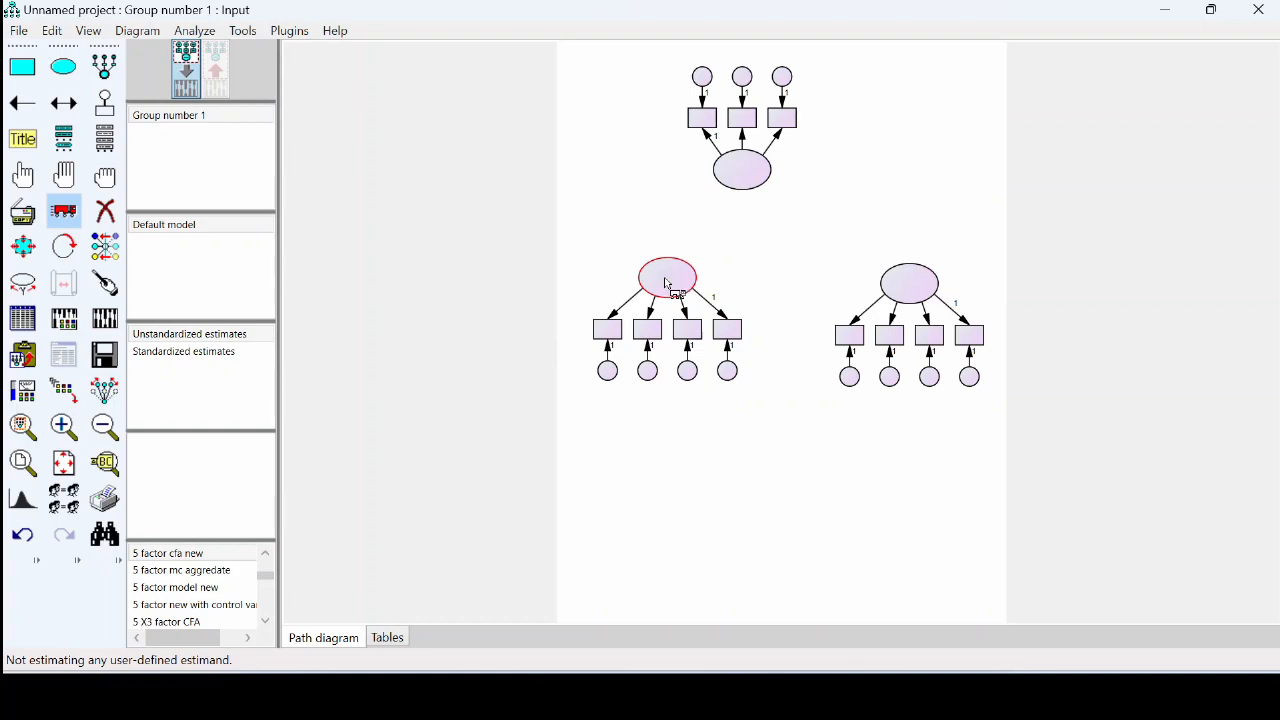
Step: Raise only the ellipses of both lower constructs away from their indicators to lengthen the paths
drag(667, 284, 667, 263)
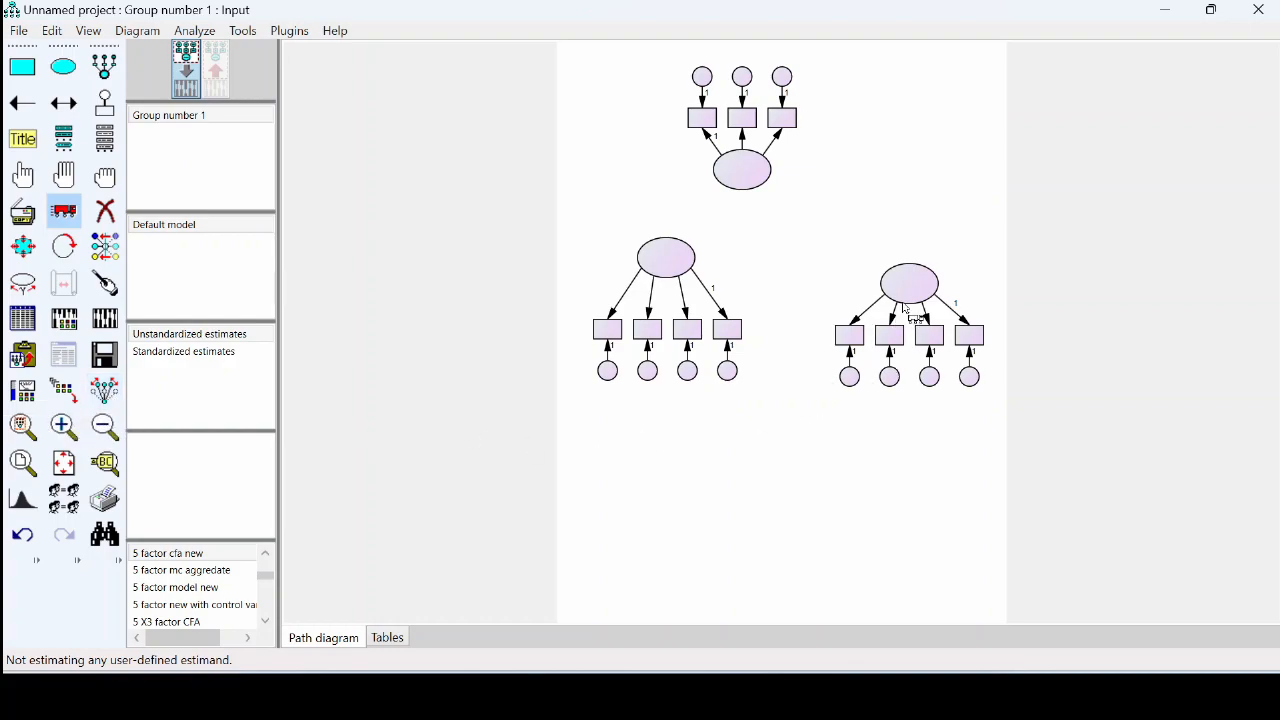
drag(910, 292, 911, 263)
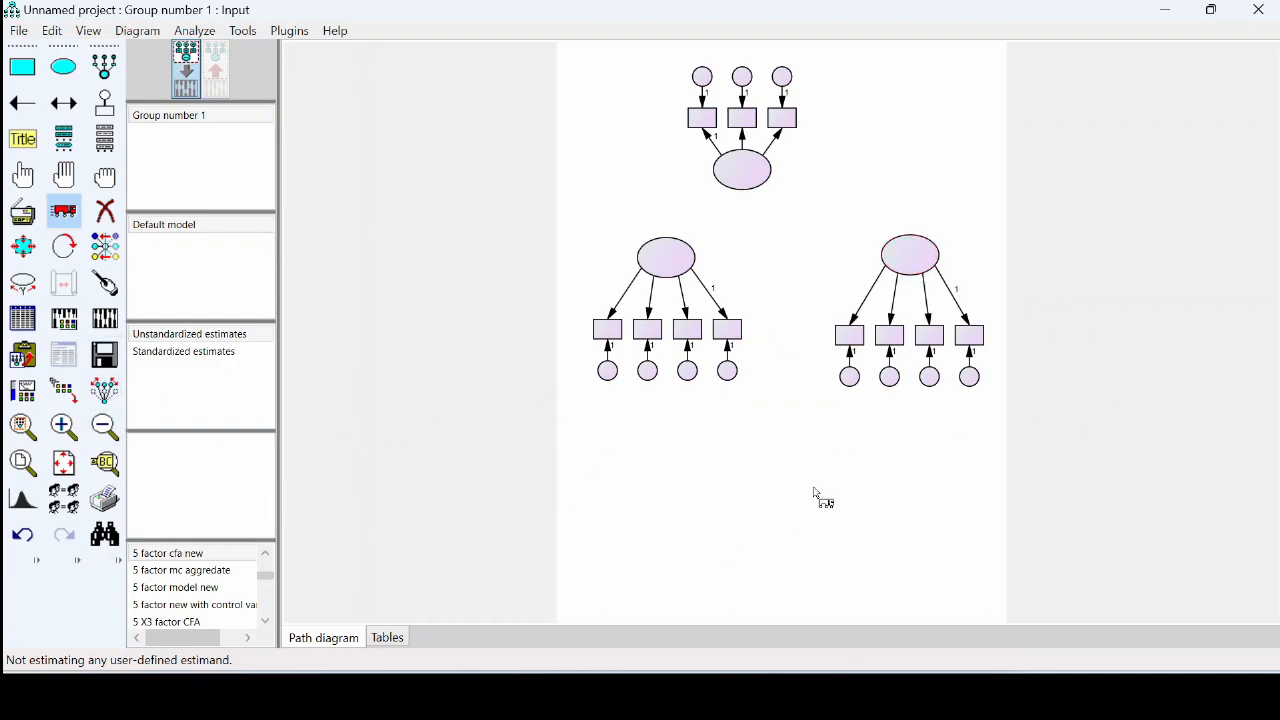
Step: With symmetries preserved, arrange the three constructs as a triangle, the three-indicator one centred above the two four-indicator ones
click(105, 390)
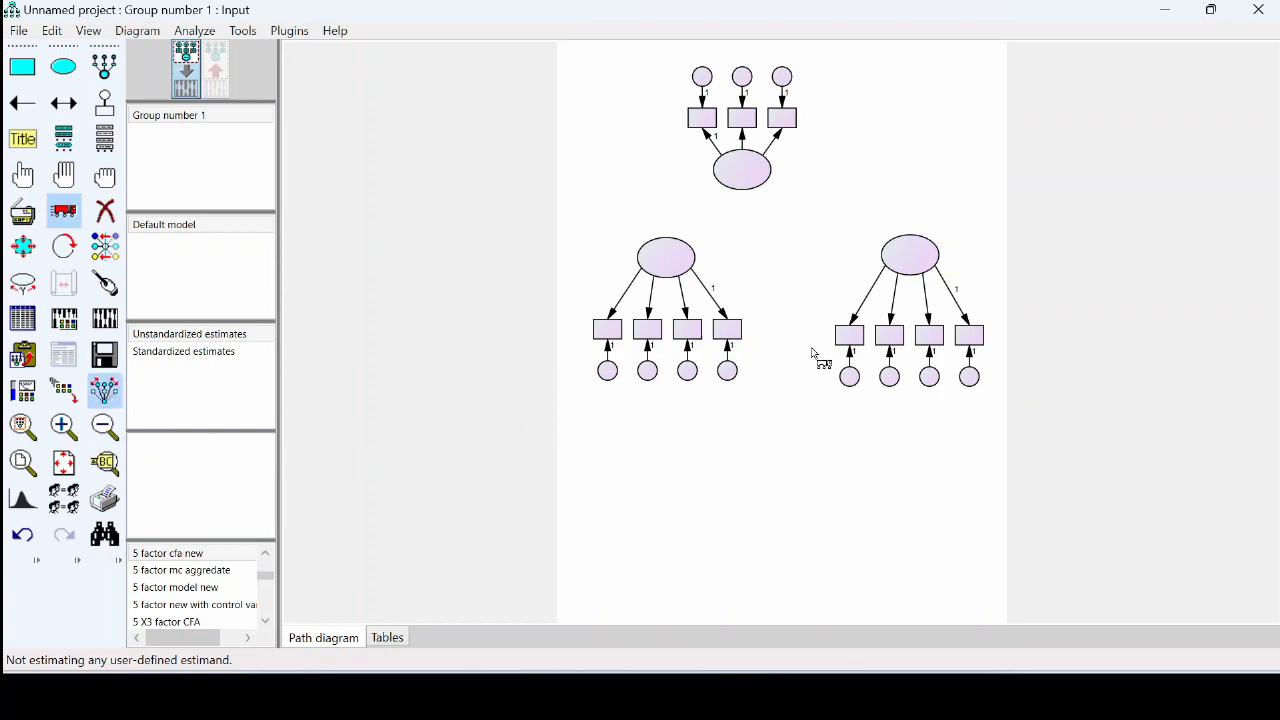
drag(909, 263, 903, 311)
drag(669, 271, 672, 326)
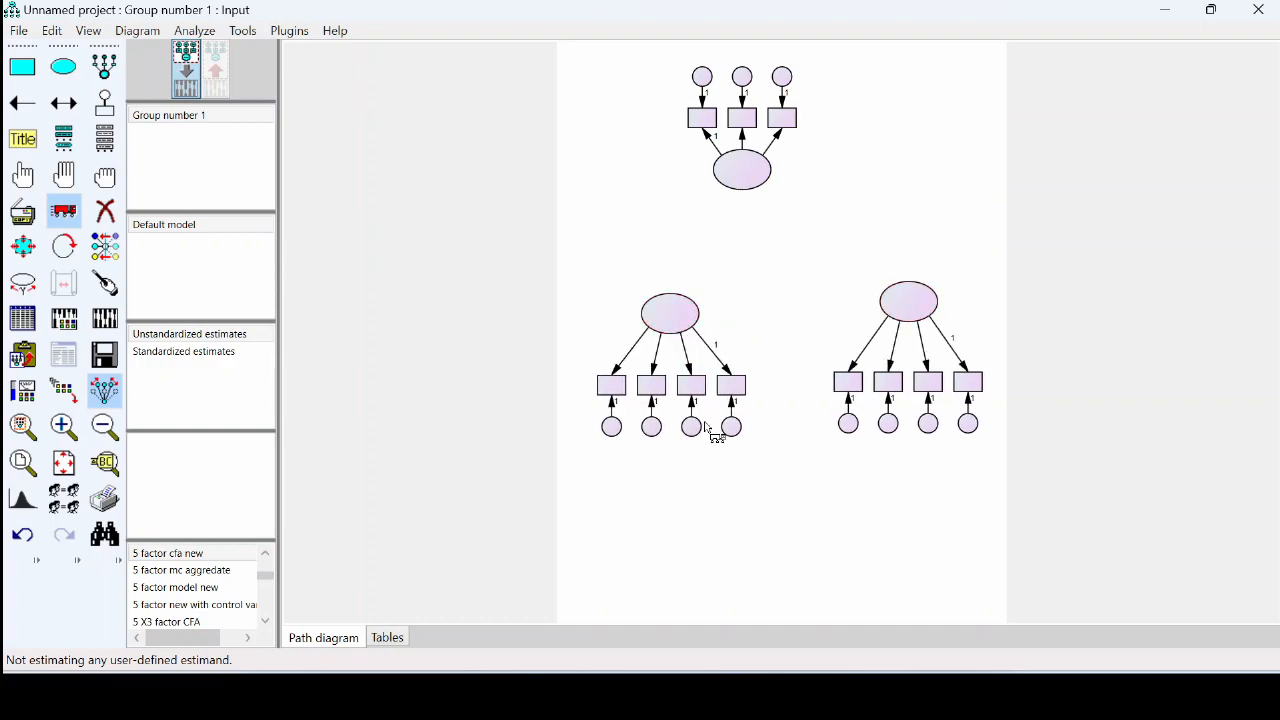
drag(757, 183, 788, 186)
drag(913, 314, 893, 312)
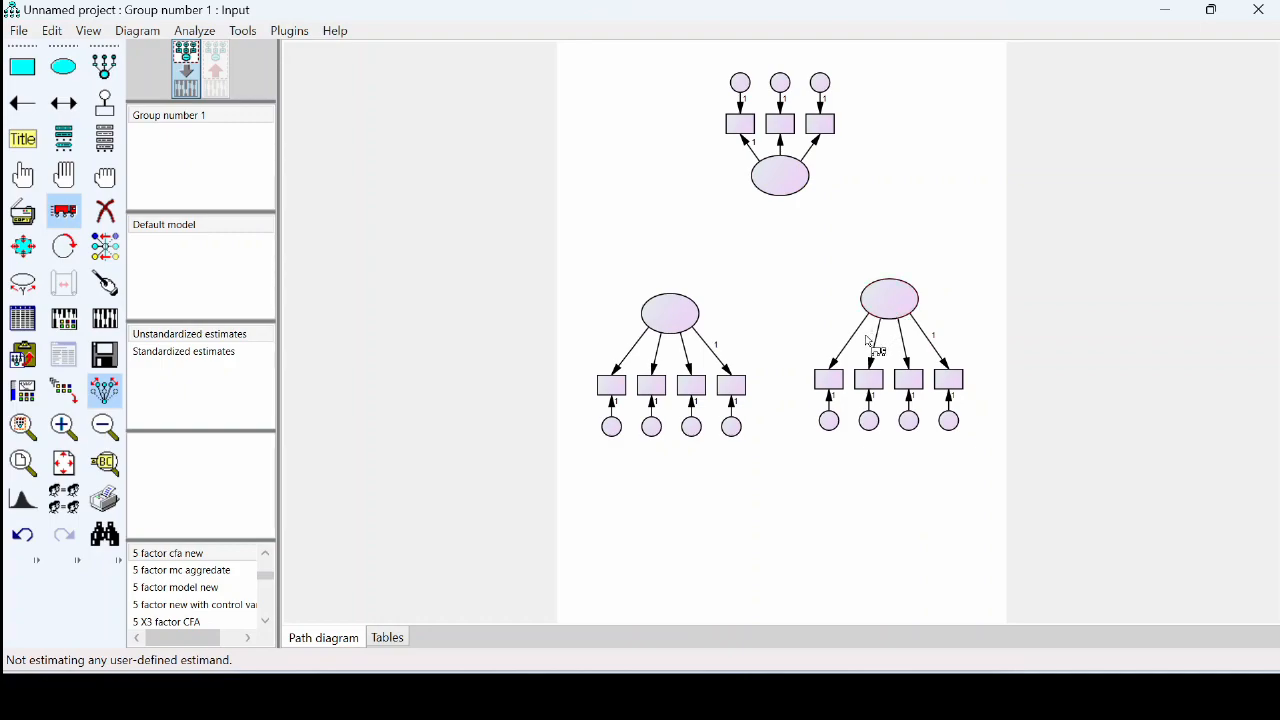
drag(903, 307, 900, 307)
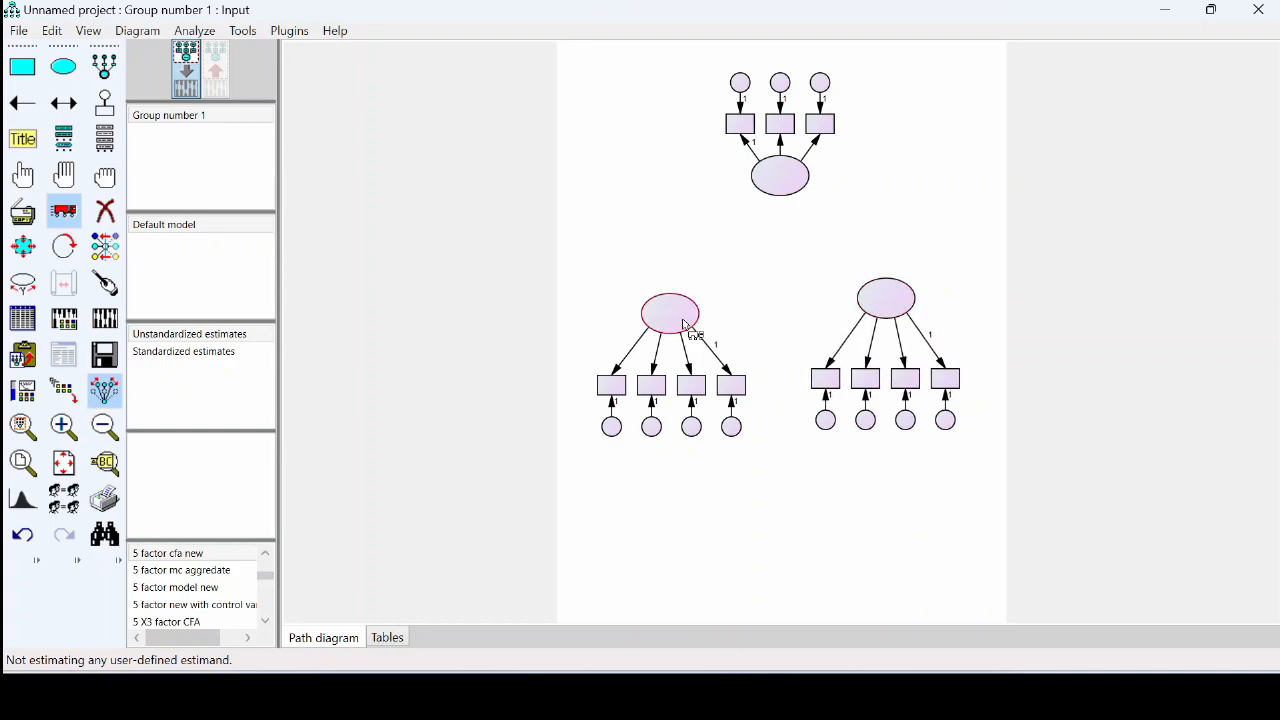
drag(684, 325, 687, 316)
drag(790, 186, 793, 194)
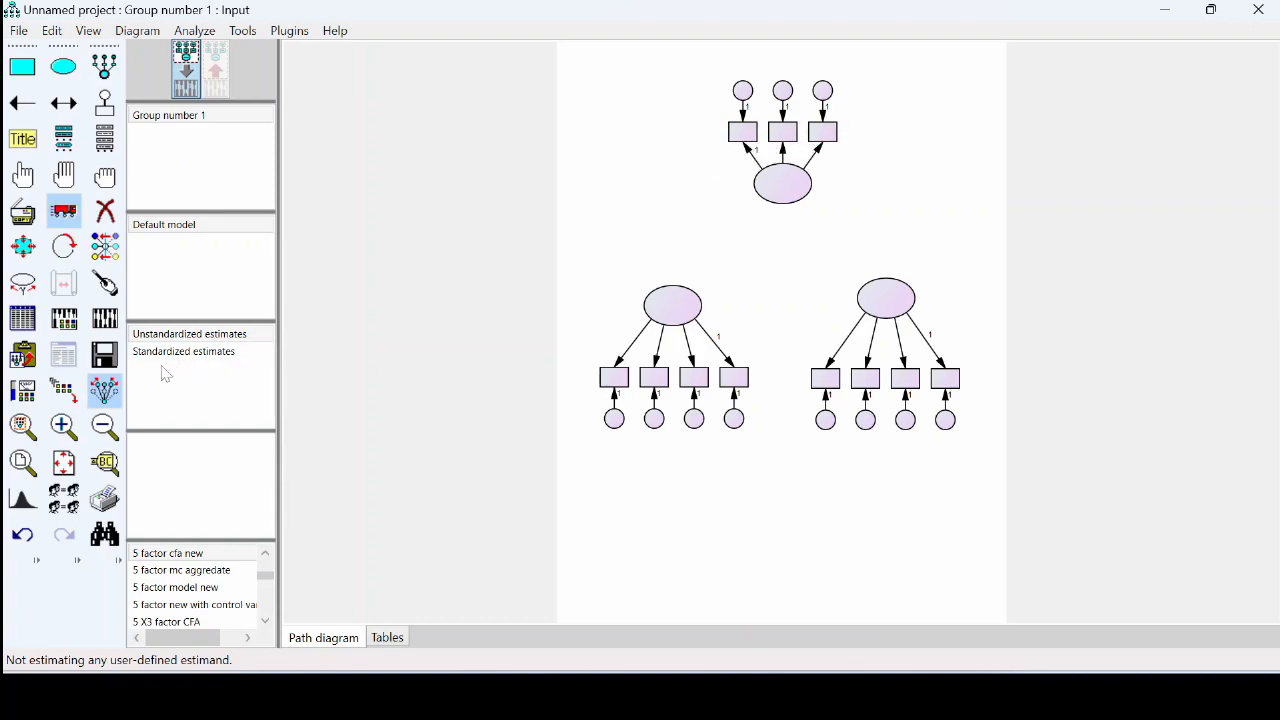
Step: Widen the spacing between the indicators of all three constructs and fine-tune the positions of the two lower constructs
drag(740, 147, 724, 118)
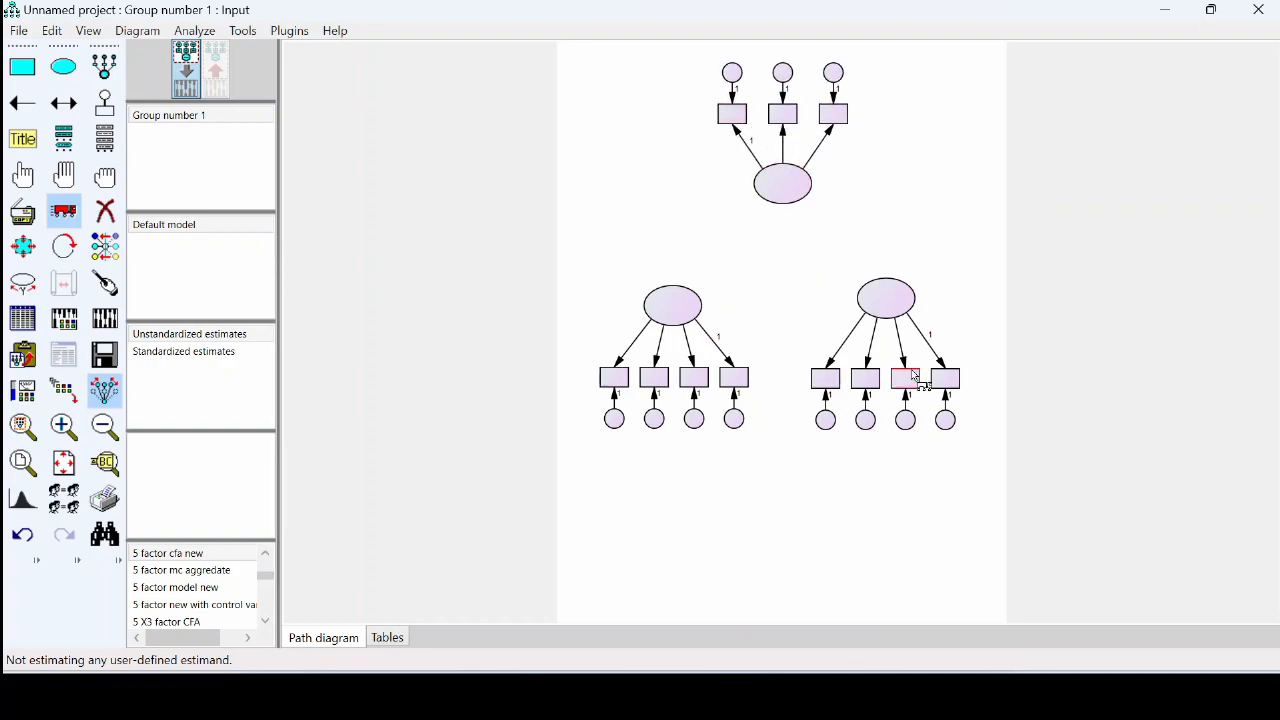
drag(905, 310, 916, 310)
drag(838, 376, 828, 374)
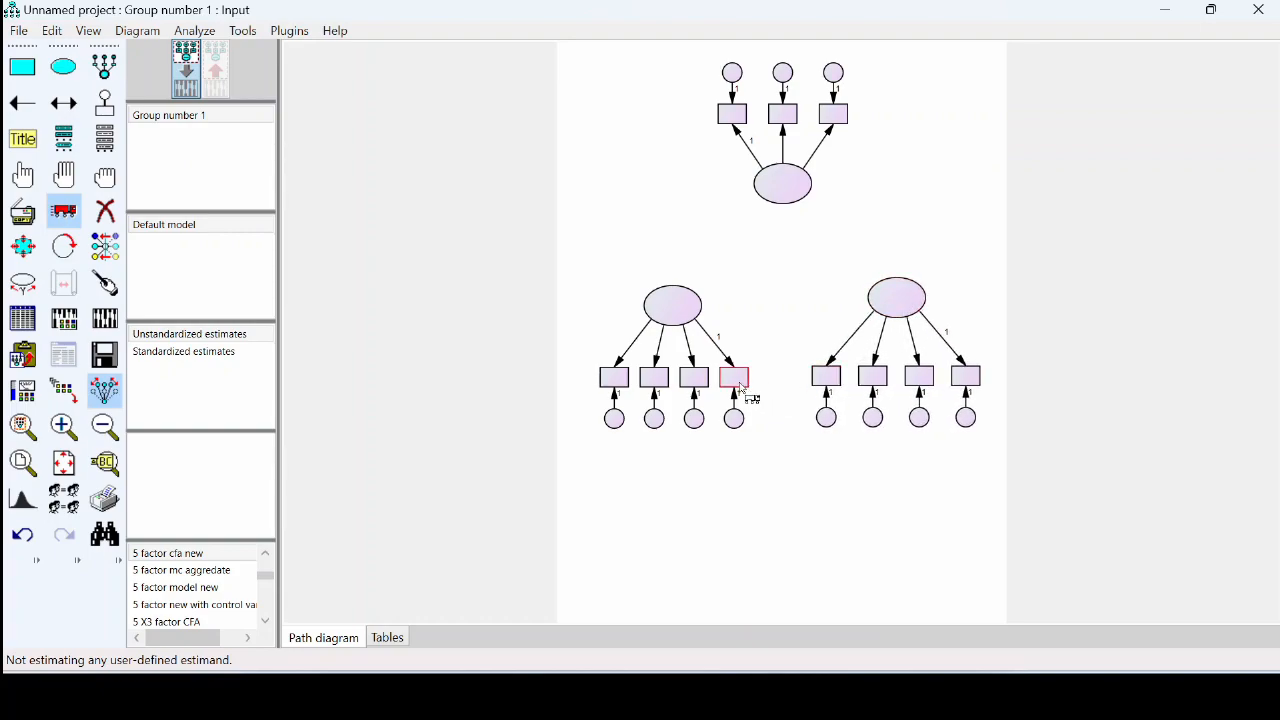
drag(738, 380, 746, 381)
drag(677, 307, 672, 309)
mouse_move(918, 285)
mouse_down()
mouse_move(909, 300)
mouse_move(896, 278)
mouse_up()
drag(686, 310, 692, 312)
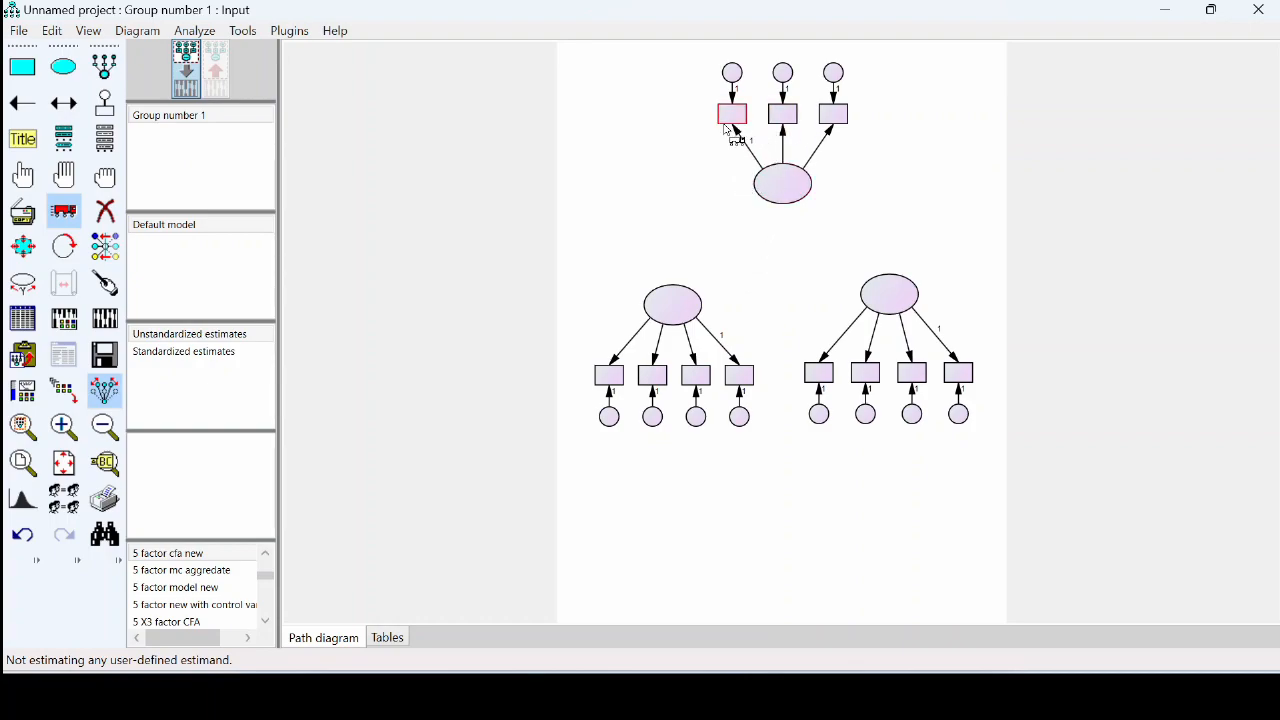
Step: Link Group number 1 to the SPSS data file pol part.sav.10apr501.sav from the Submissions folder
click(22, 320)
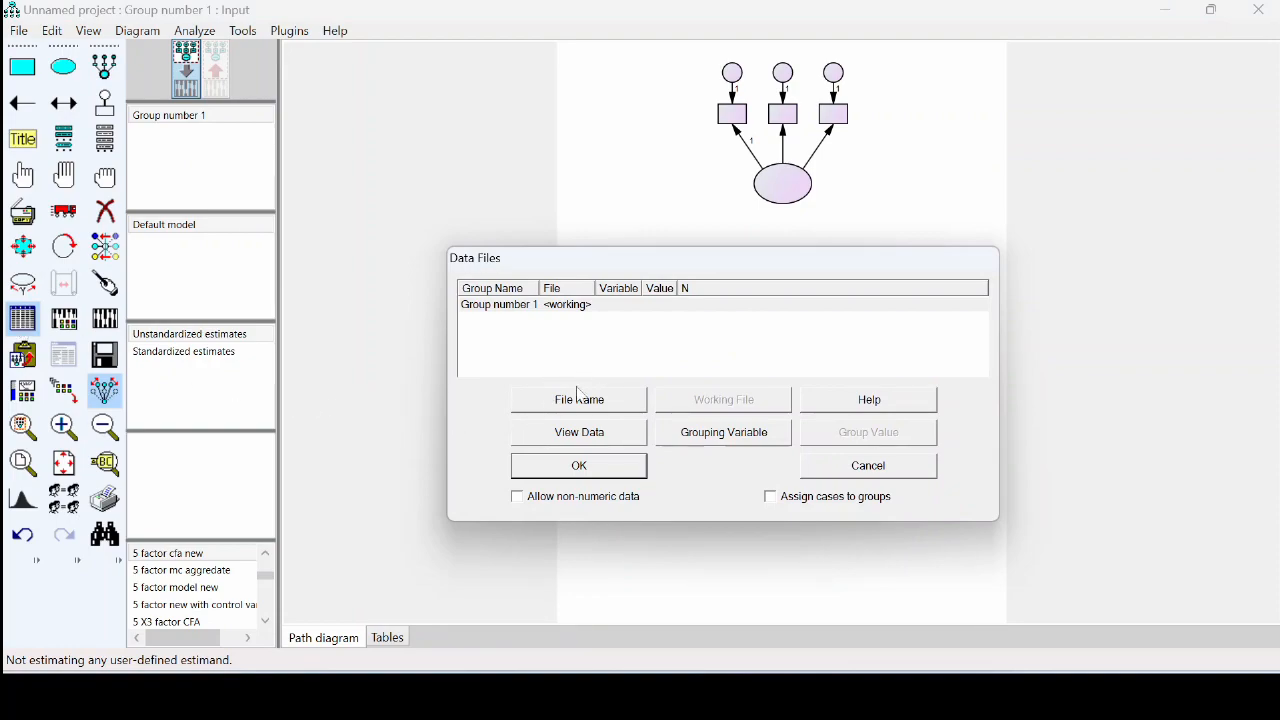
double_click(565, 305)
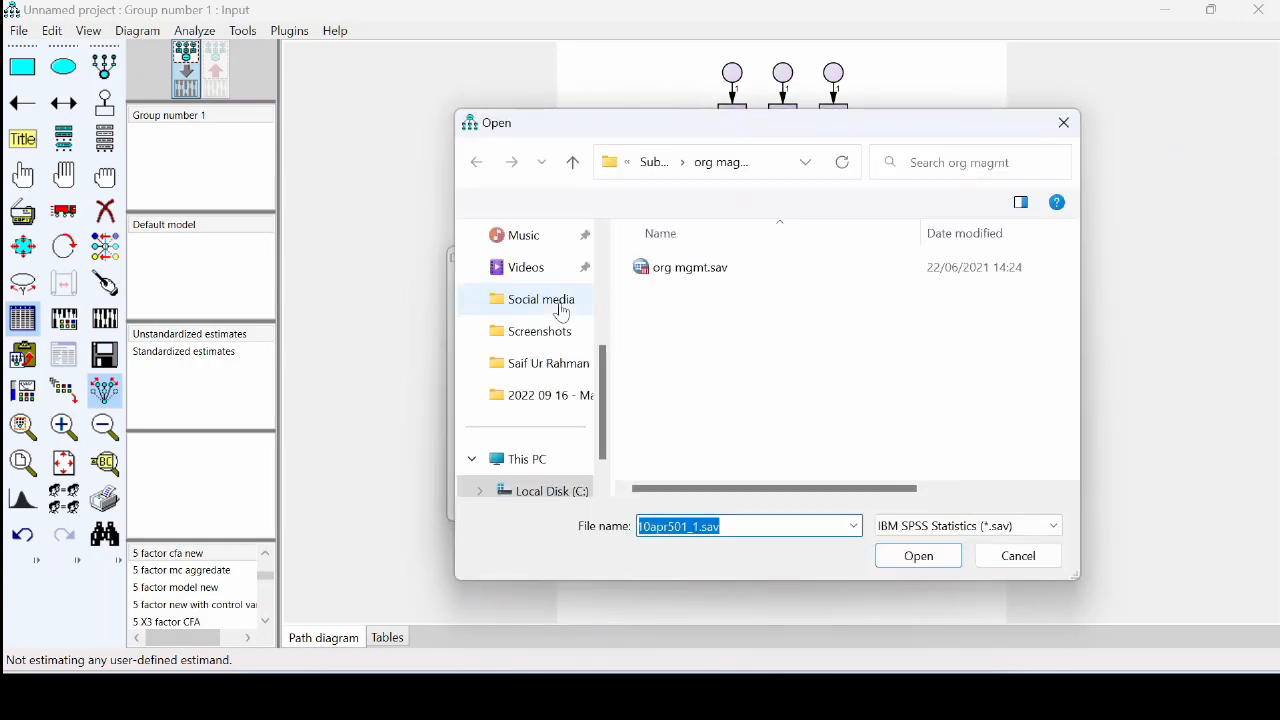
click(575, 165)
scroll(786, 371, down, 5)
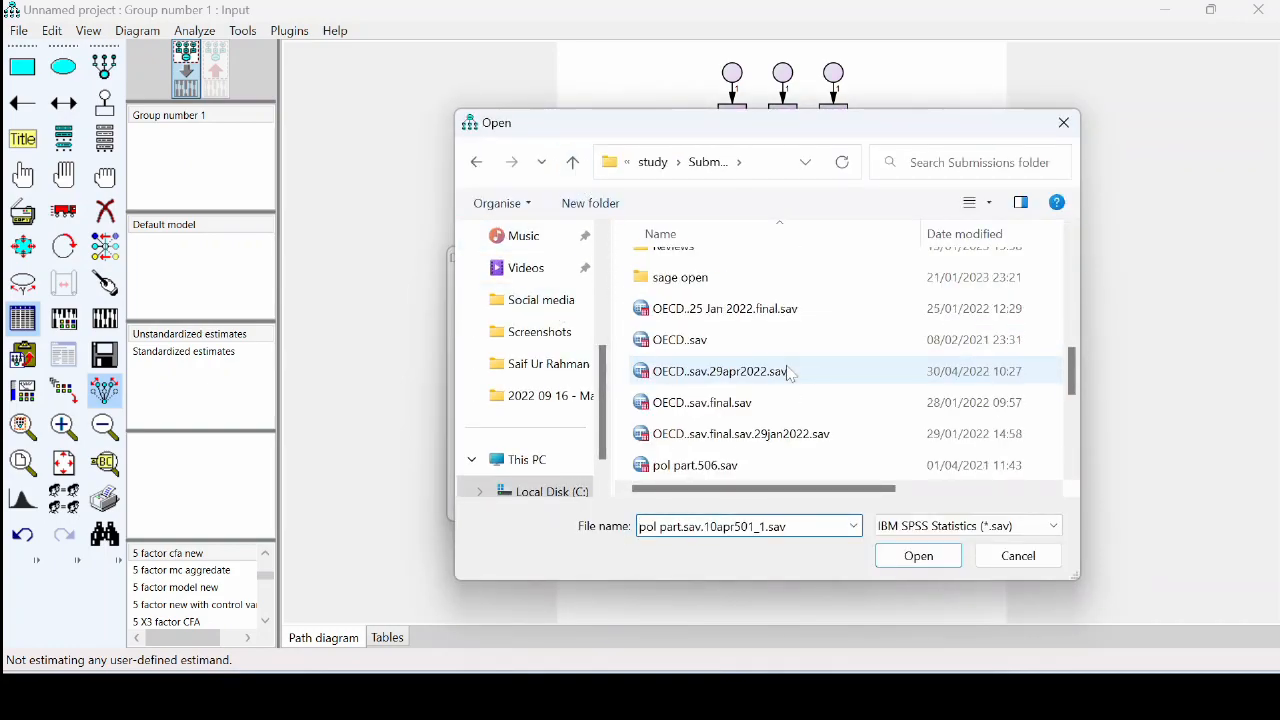
scroll(790, 374, down, 2)
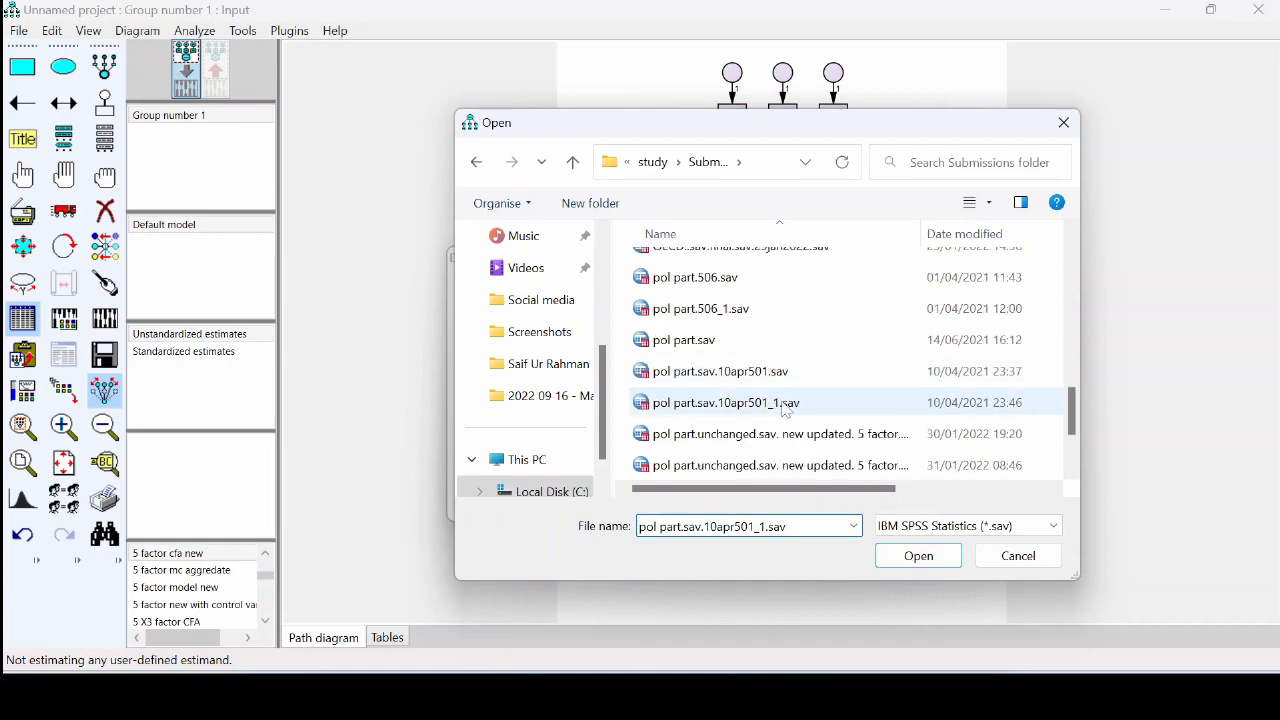
click(777, 371)
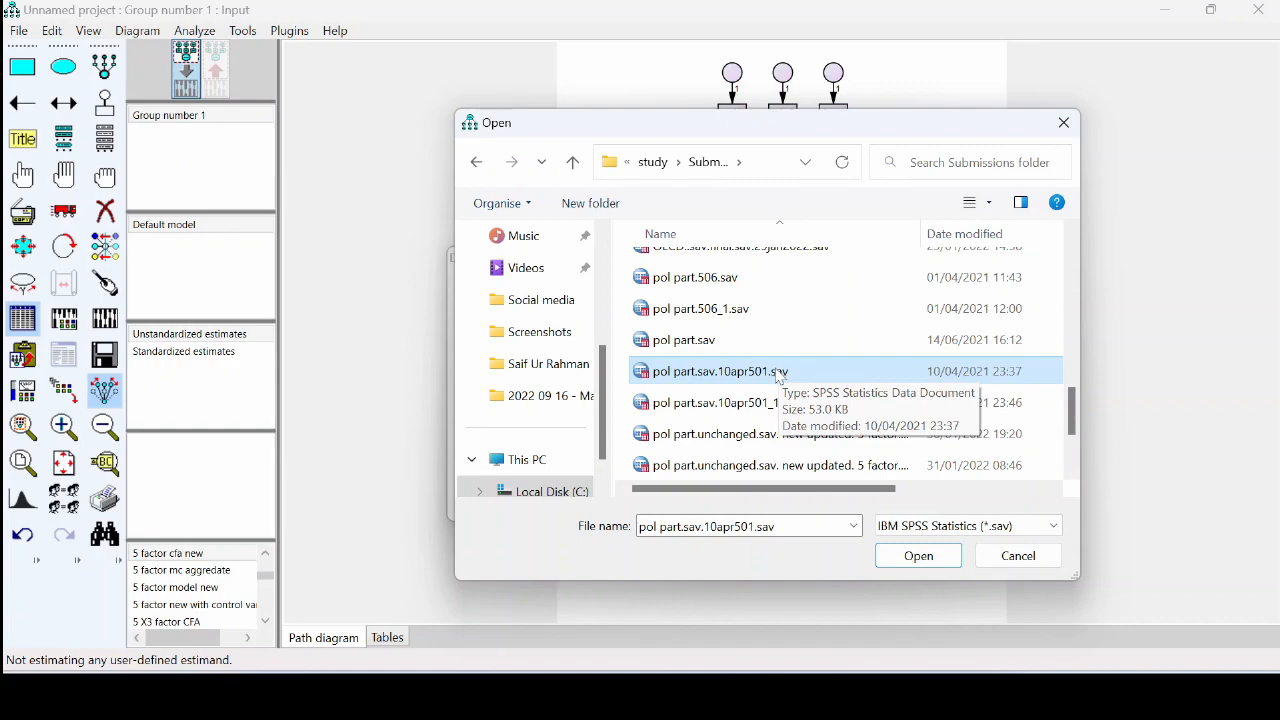
click(917, 560)
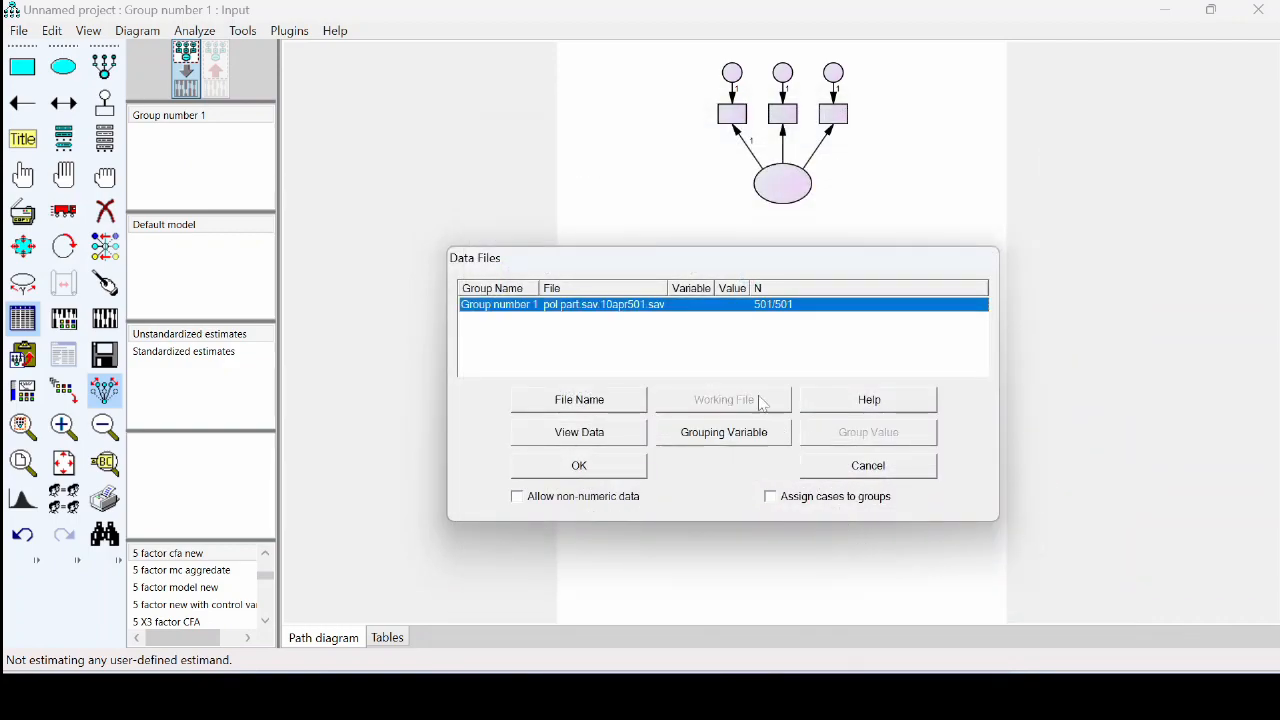
click(611, 470)
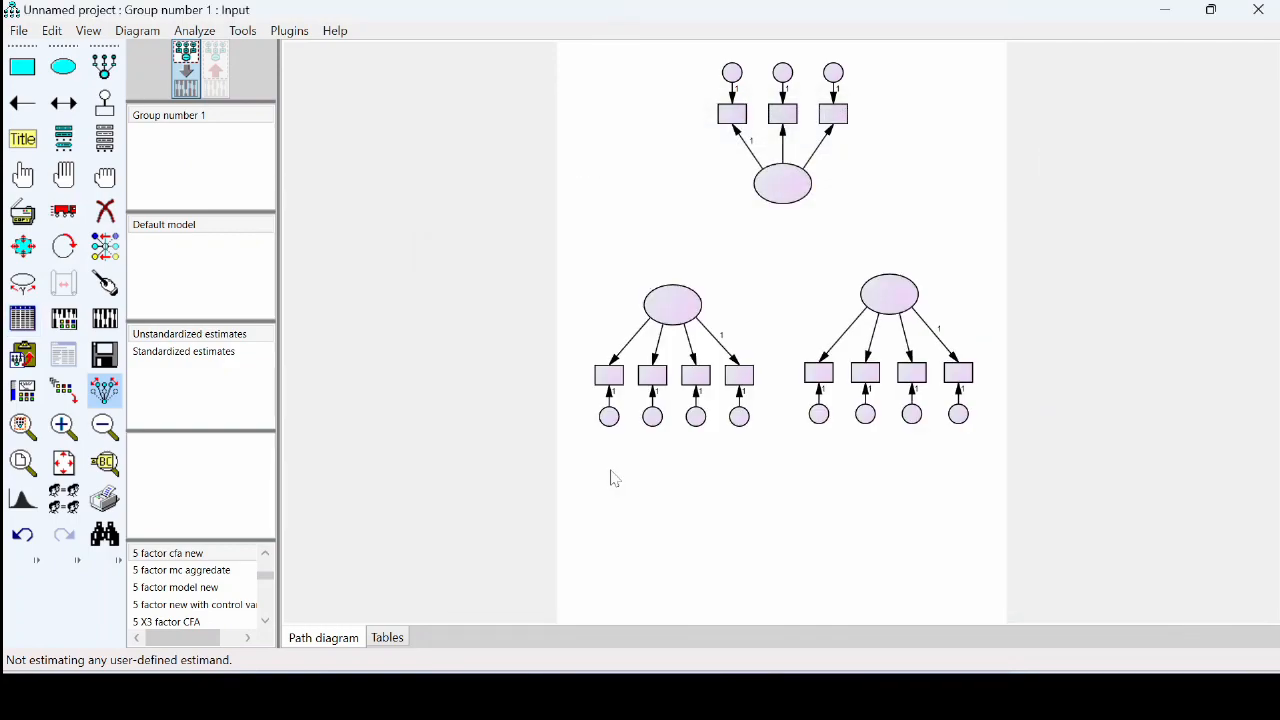
Step: From the data set's variable list, assign Vpparty, Vpinfl and VPSwitch in order to the three indicators of the upper construct
click(104, 138)
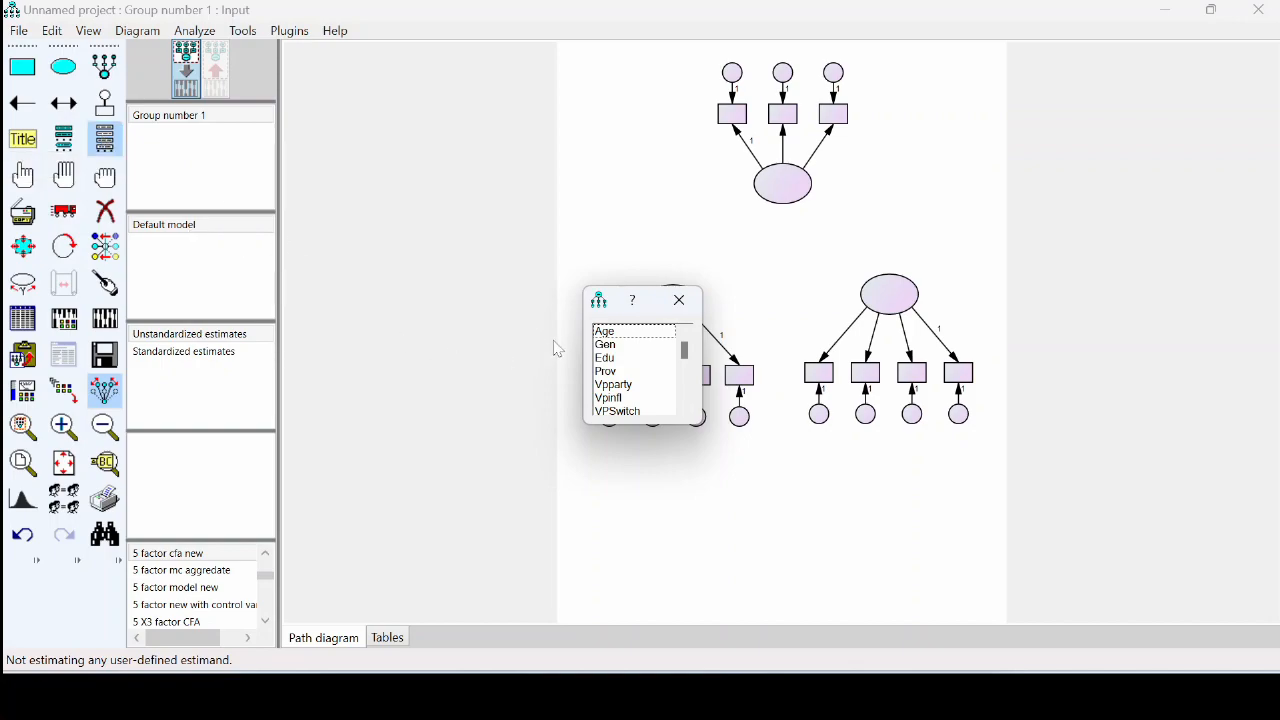
drag(612, 302, 410, 200)
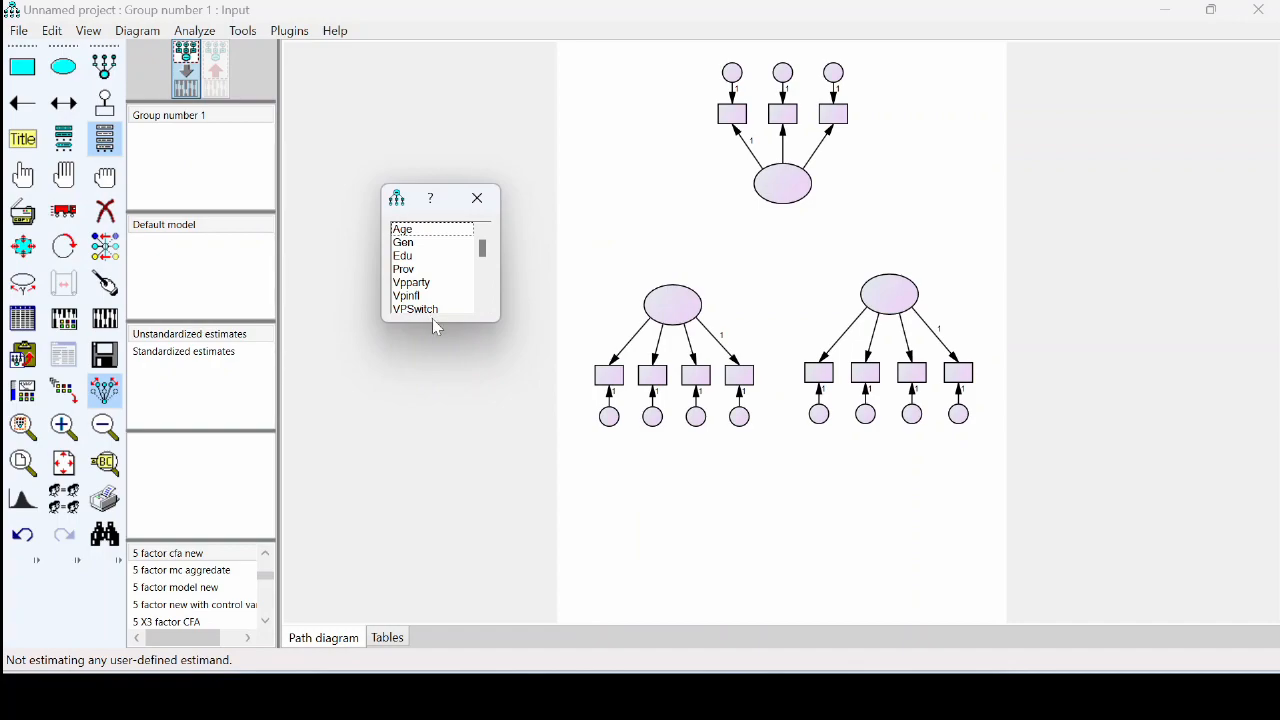
drag(434, 321, 422, 597)
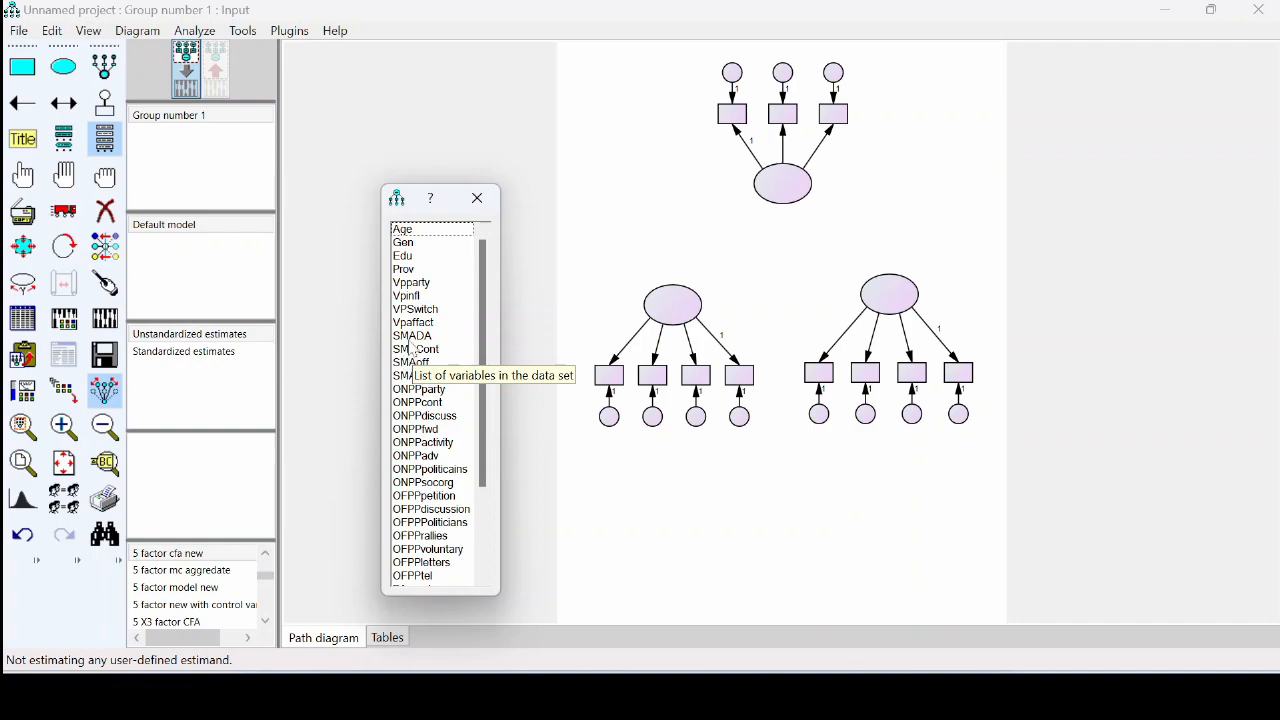
drag(410, 282, 732, 115)
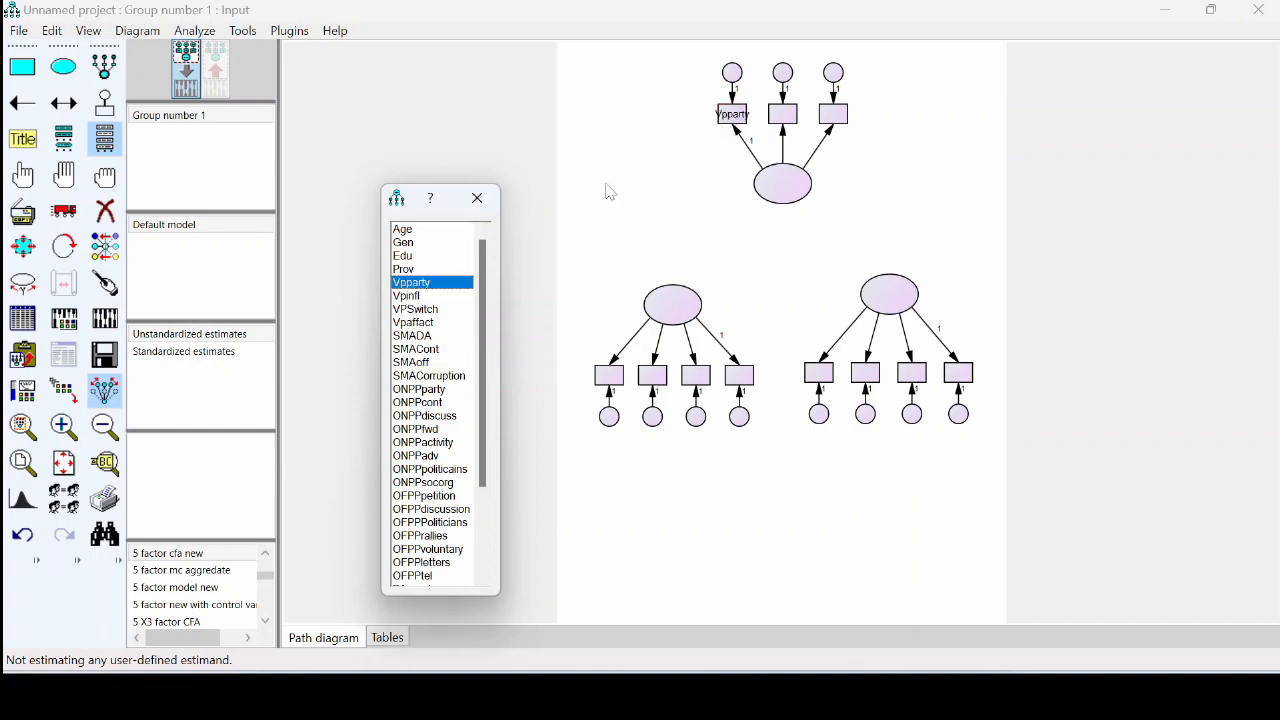
drag(410, 298, 787, 116)
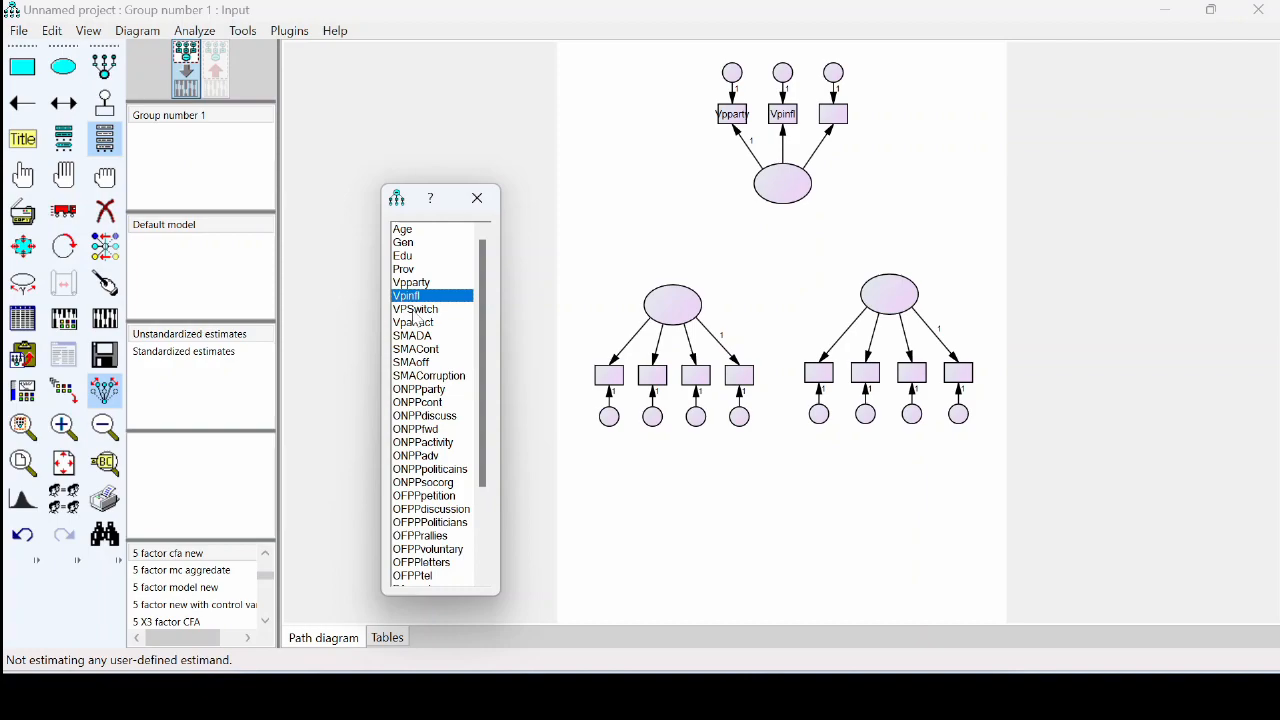
drag(414, 314, 832, 126)
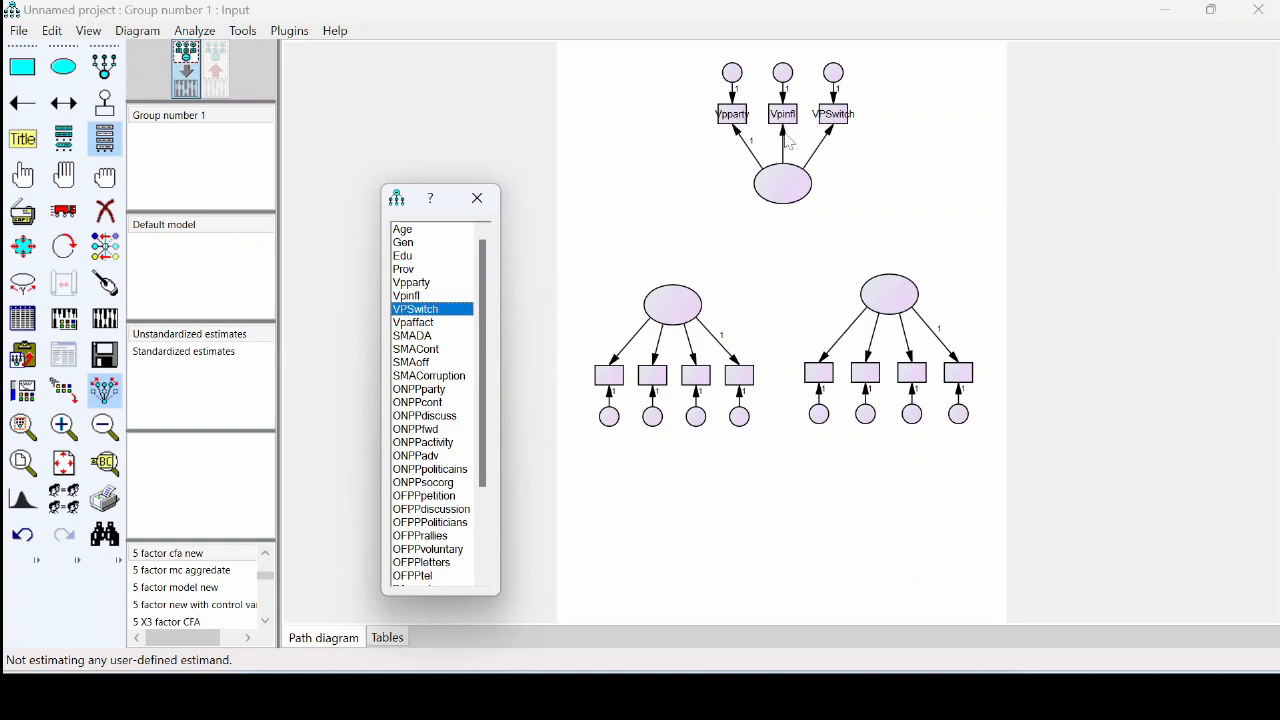
Step: Name the latent variable of the upper three-indicator construct VP
double_click(790, 190)
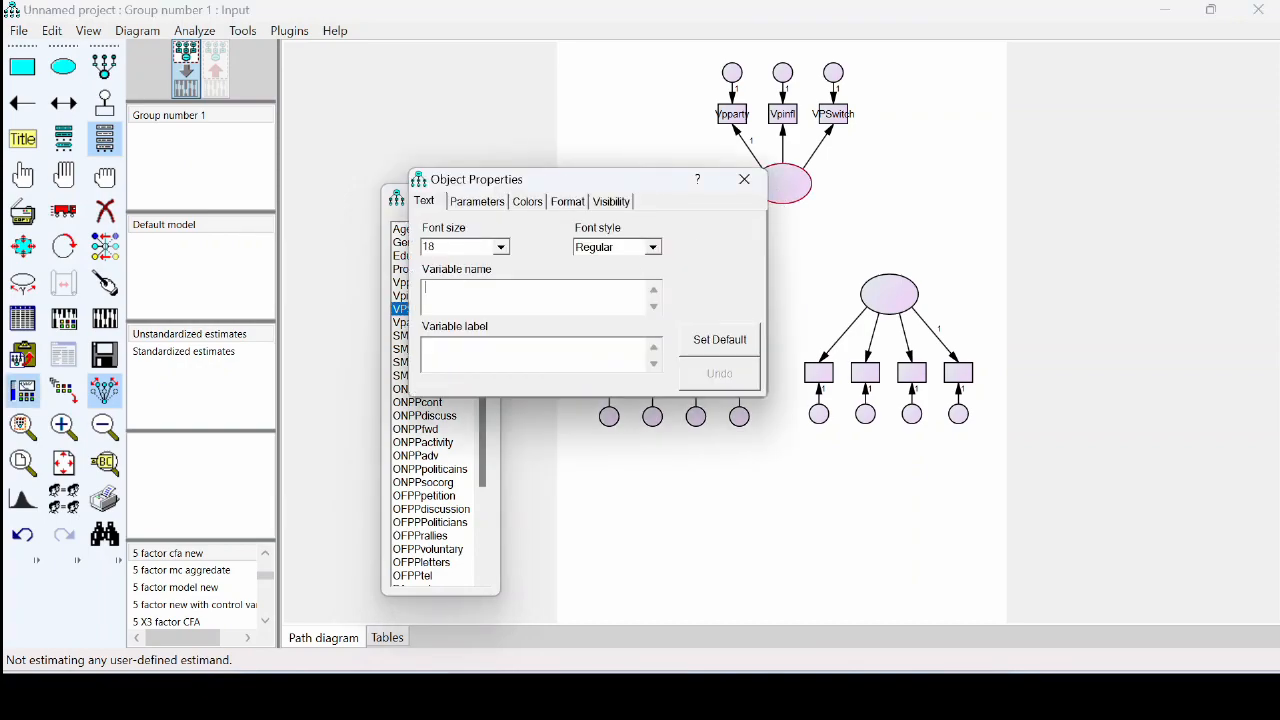
text(VP)
click(745, 179)
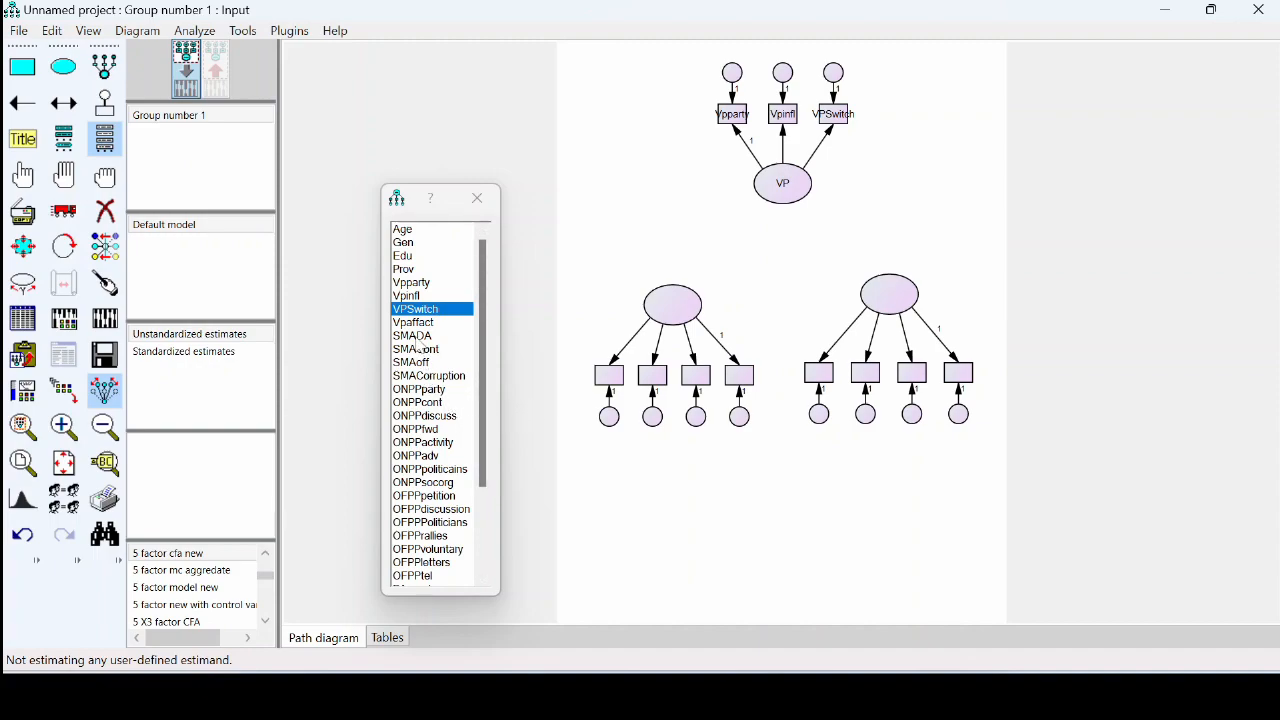
Step: Assign SMADA, SMACont, SMAoff and SMACorruption in order to the four indicators of the lower-left construct
drag(414, 342, 609, 375)
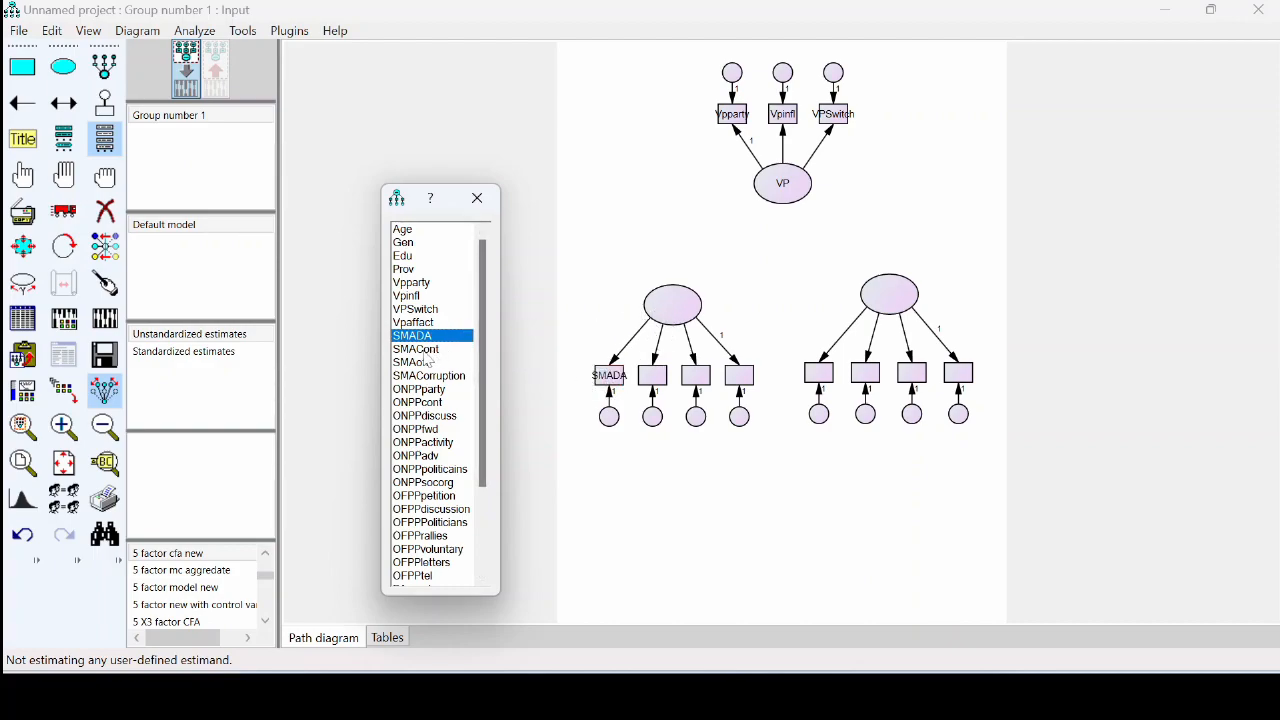
drag(430, 350, 655, 378)
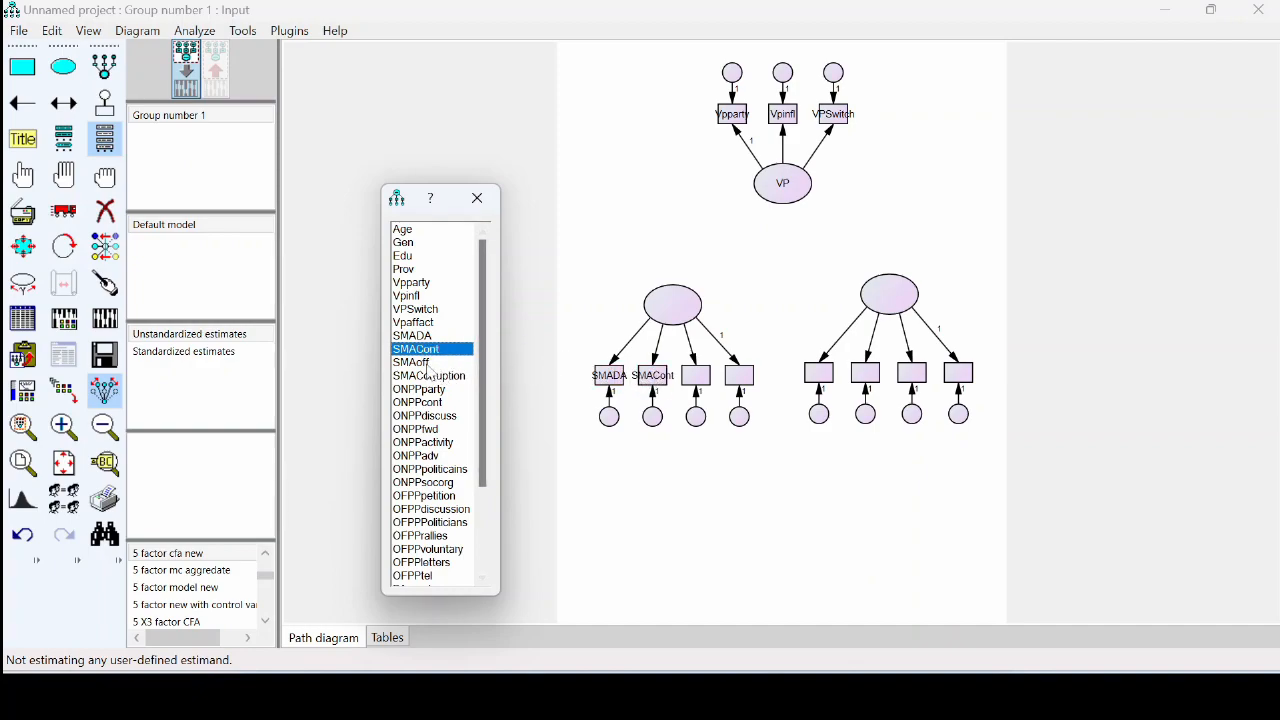
drag(430, 364, 703, 381)
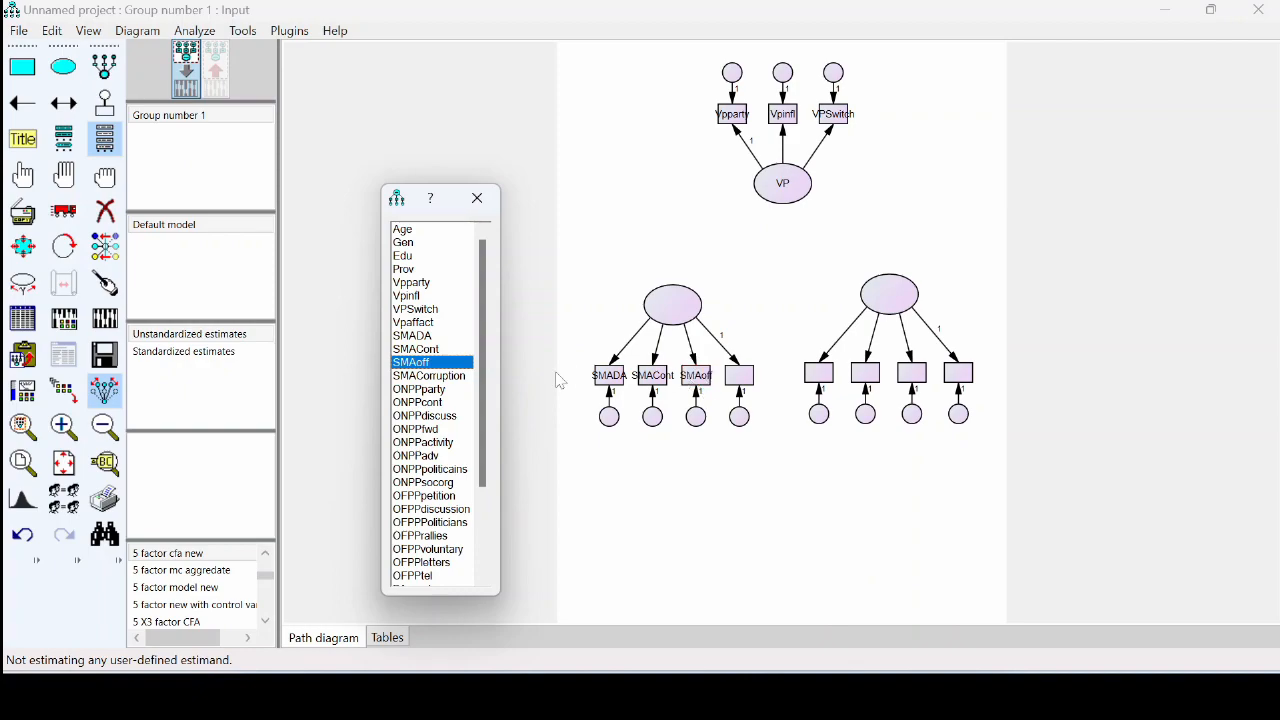
drag(445, 376, 728, 390)
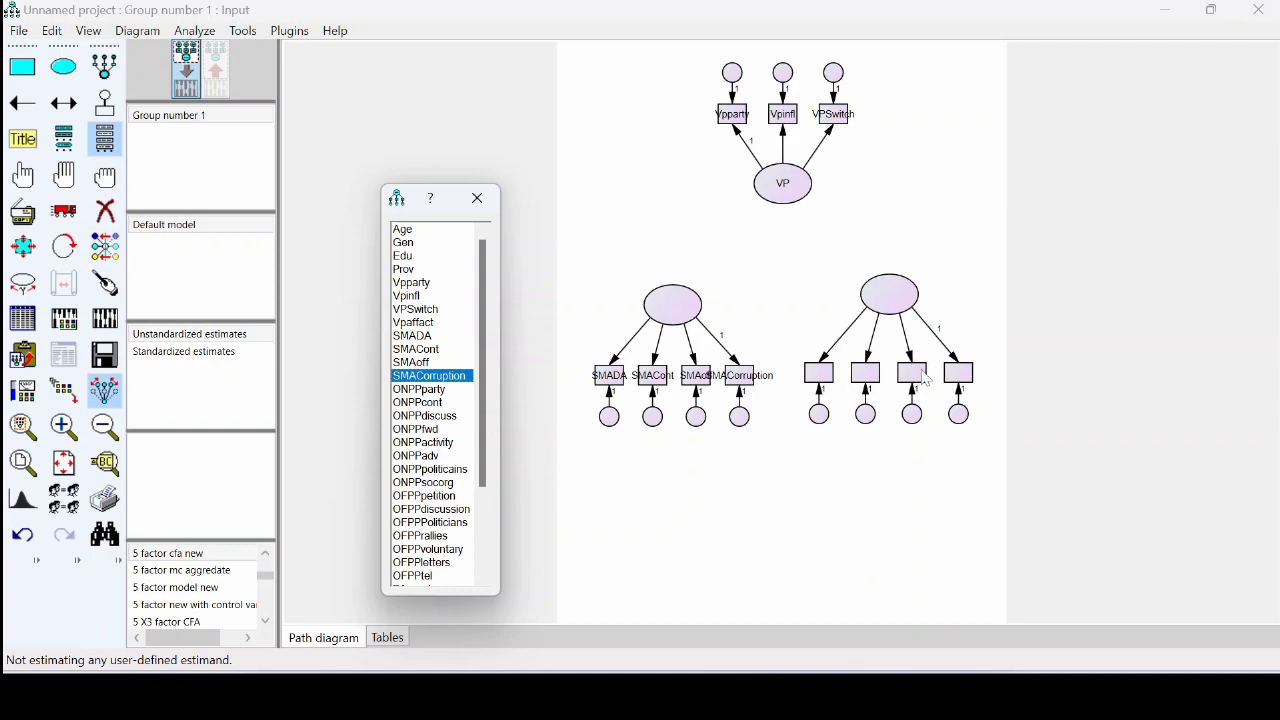
Step: Assign ONPPparty, ONPPcont, ONPPdiscuss and ONPPfwd in order to the lower-right construct's indicators and close the variable list
drag(418, 393, 824, 381)
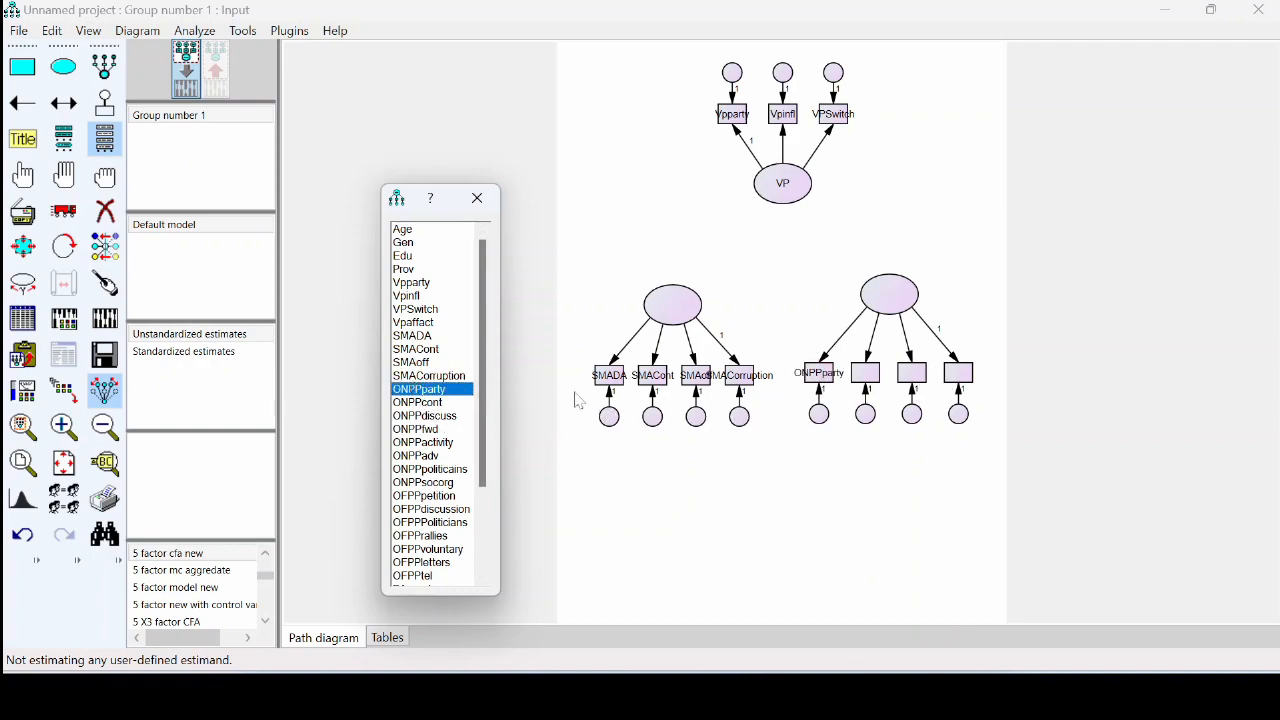
drag(440, 404, 866, 380)
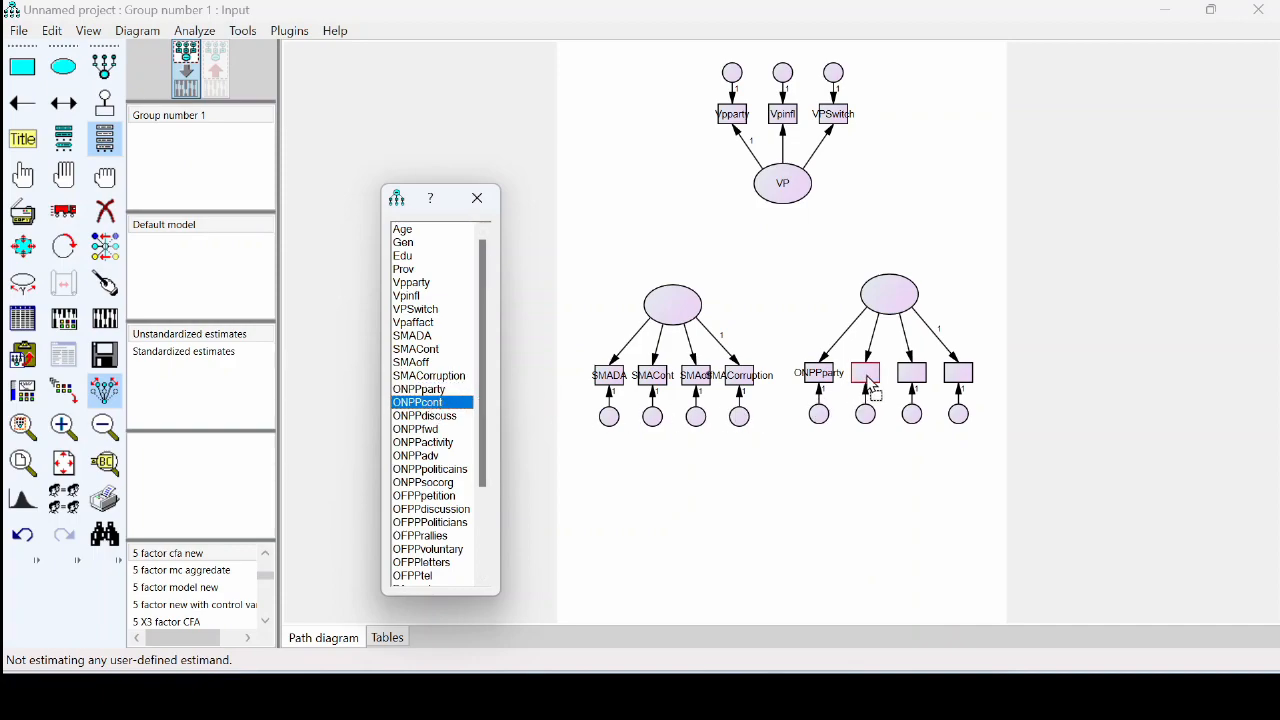
drag(440, 416, 912, 380)
drag(418, 434, 958, 378)
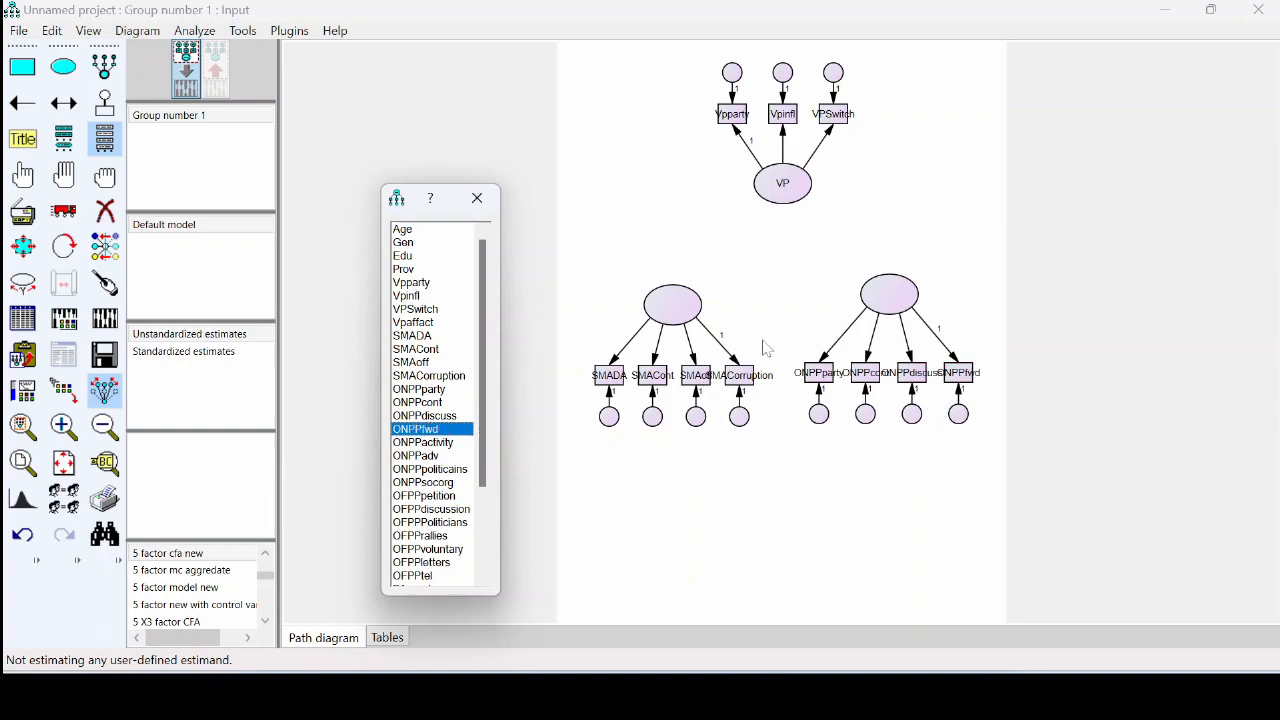
click(481, 200)
Step: Name the lower-left latent variable SMA and the lower-right one ONPP
double_click(672, 305)
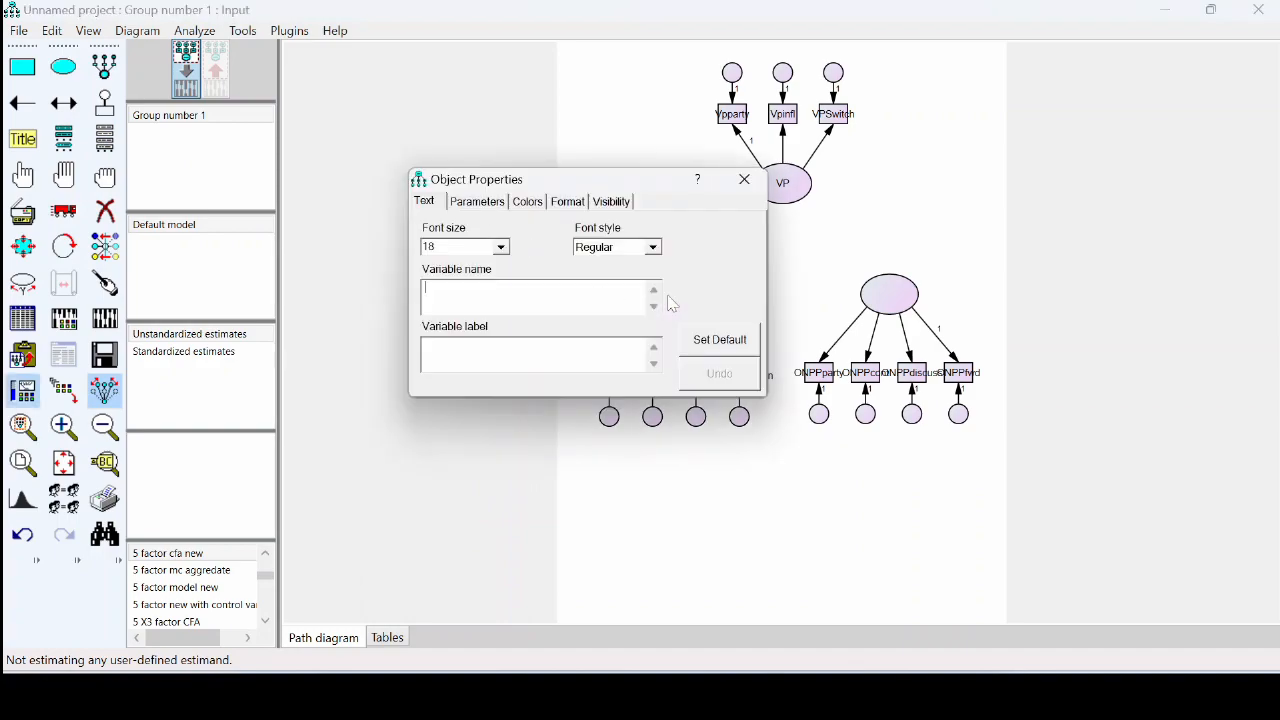
text(SMA)
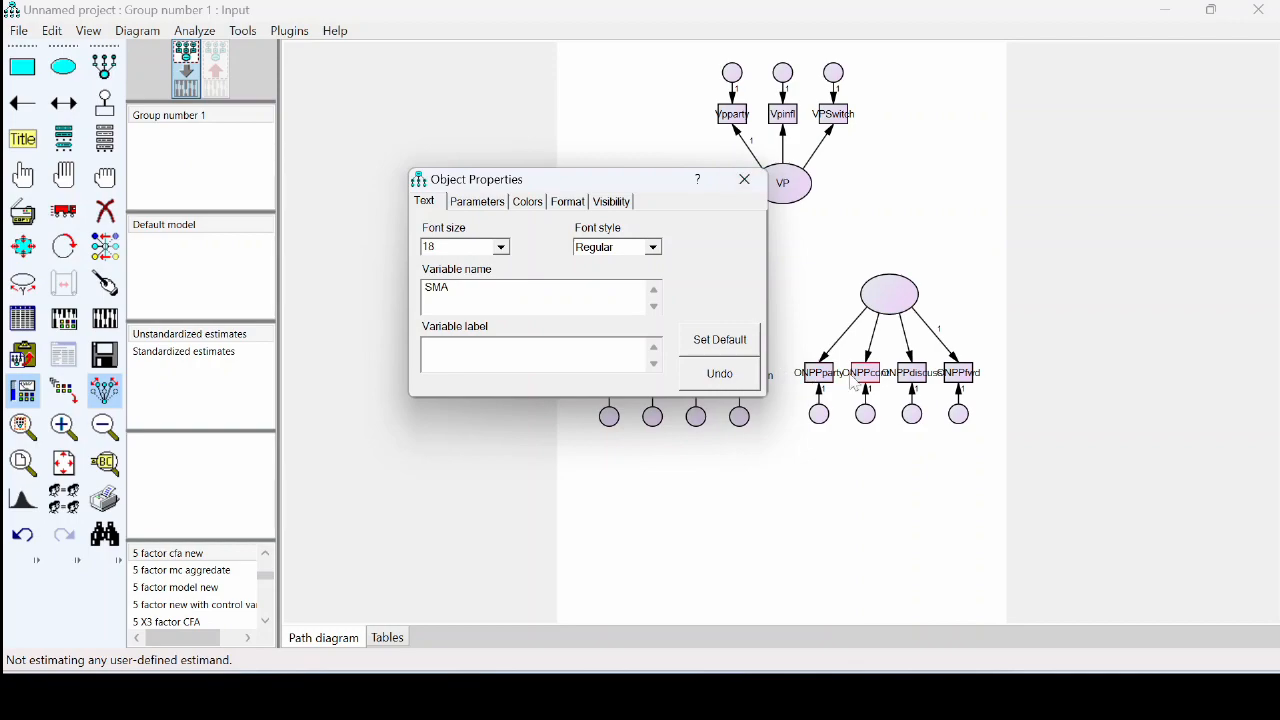
click(895, 296)
text(ONPP)
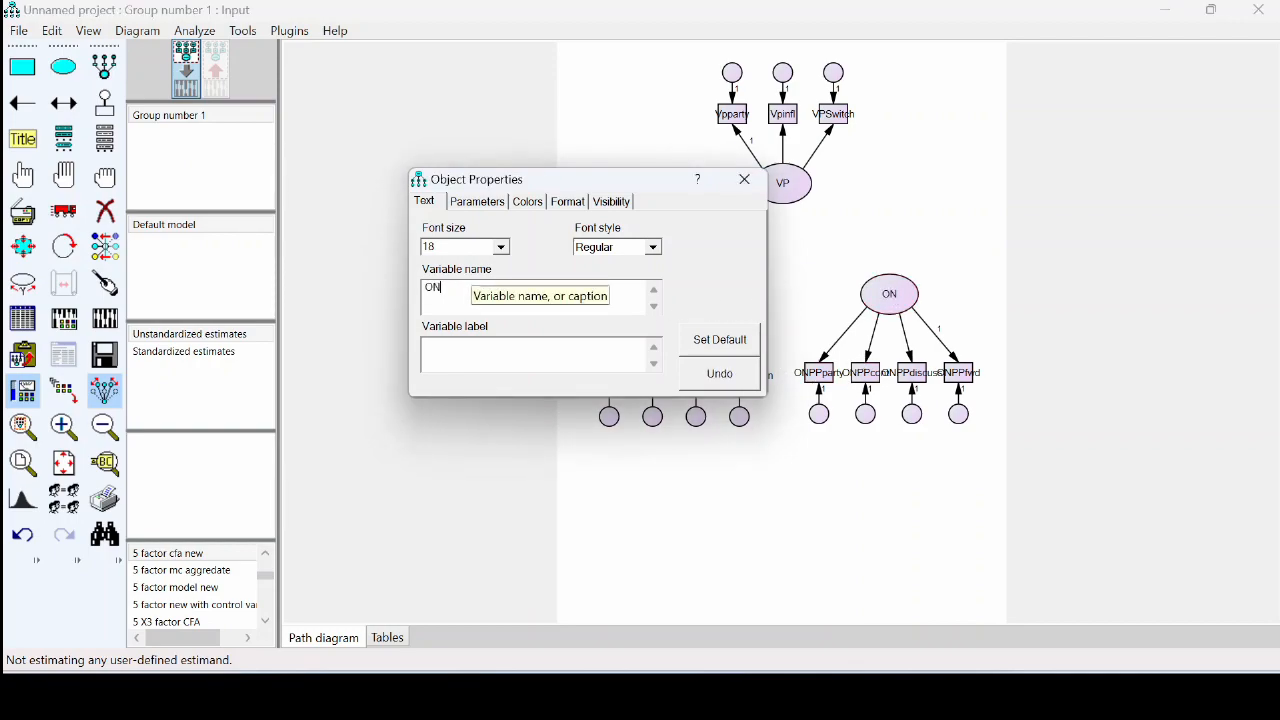
click(751, 188)
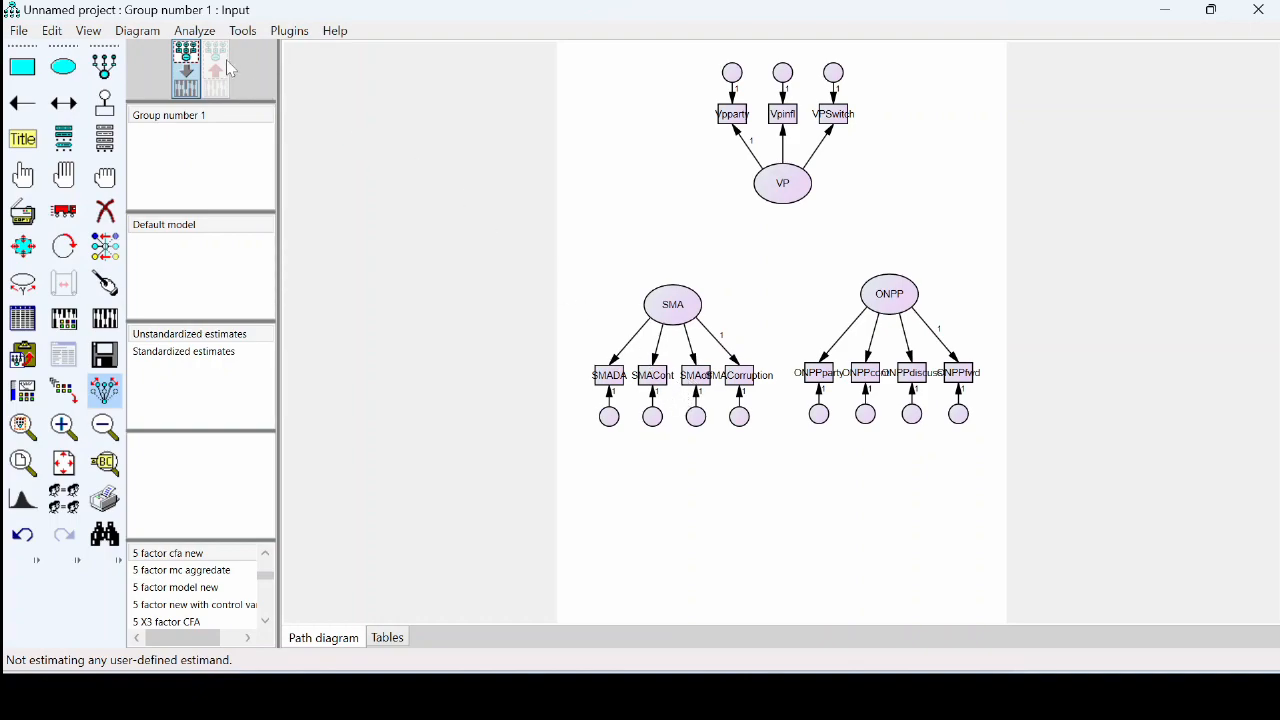
Step: Resize all observed variable boxes to fit their names with the Resize Observed Variables plugin
click(240, 37)
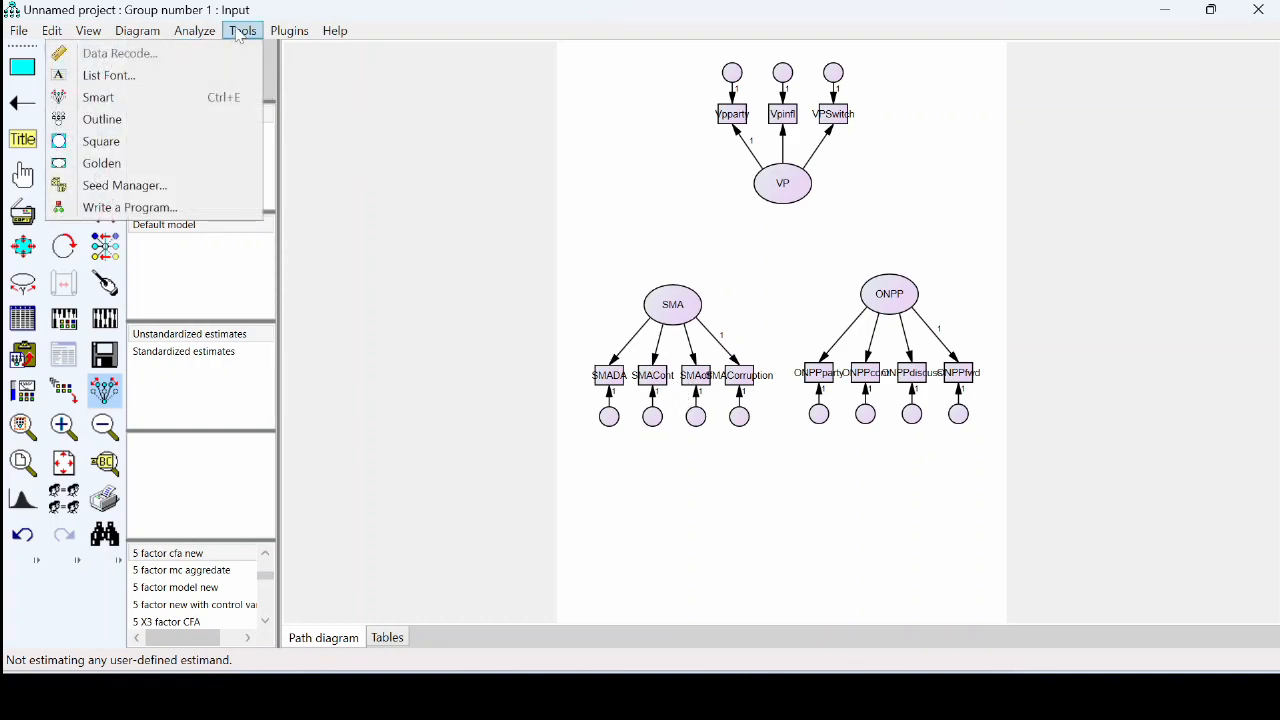
mouse_move(281, 37)
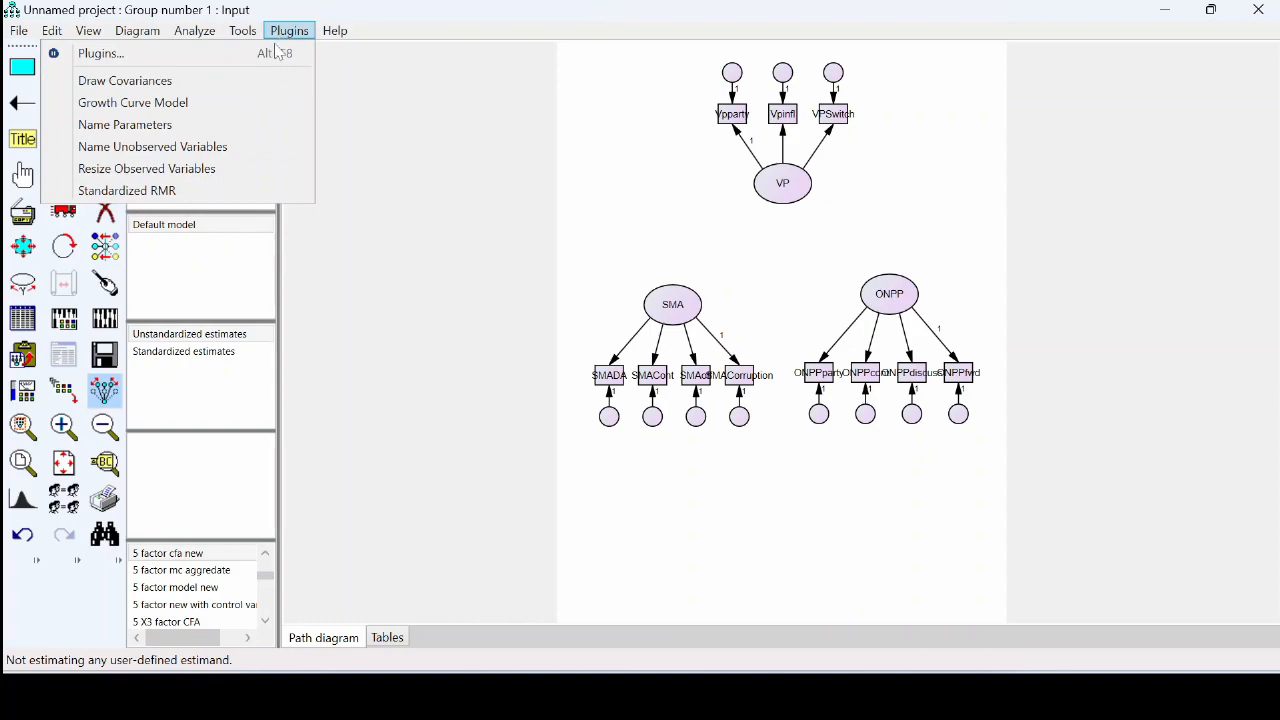
click(250, 177)
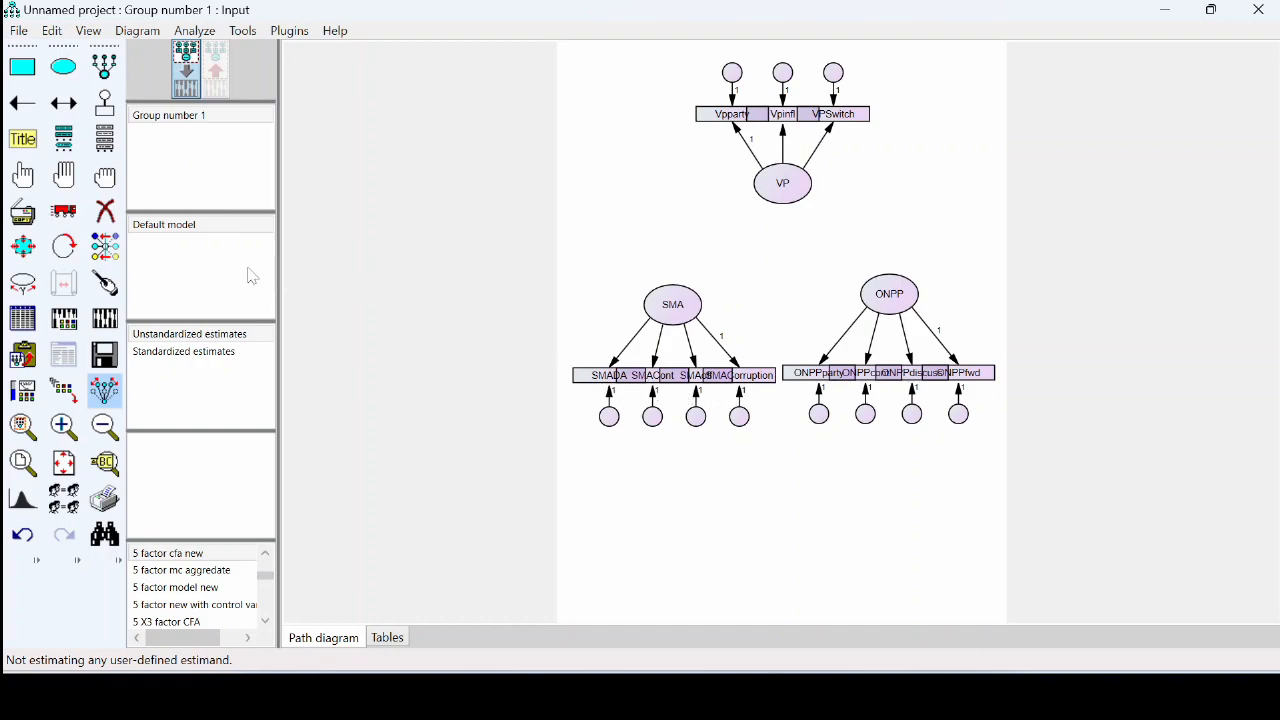
Step: Spread the indicators of all three constructs so their boxes no longer overlap, moving SMA up and right and ONPP down
click(64, 212)
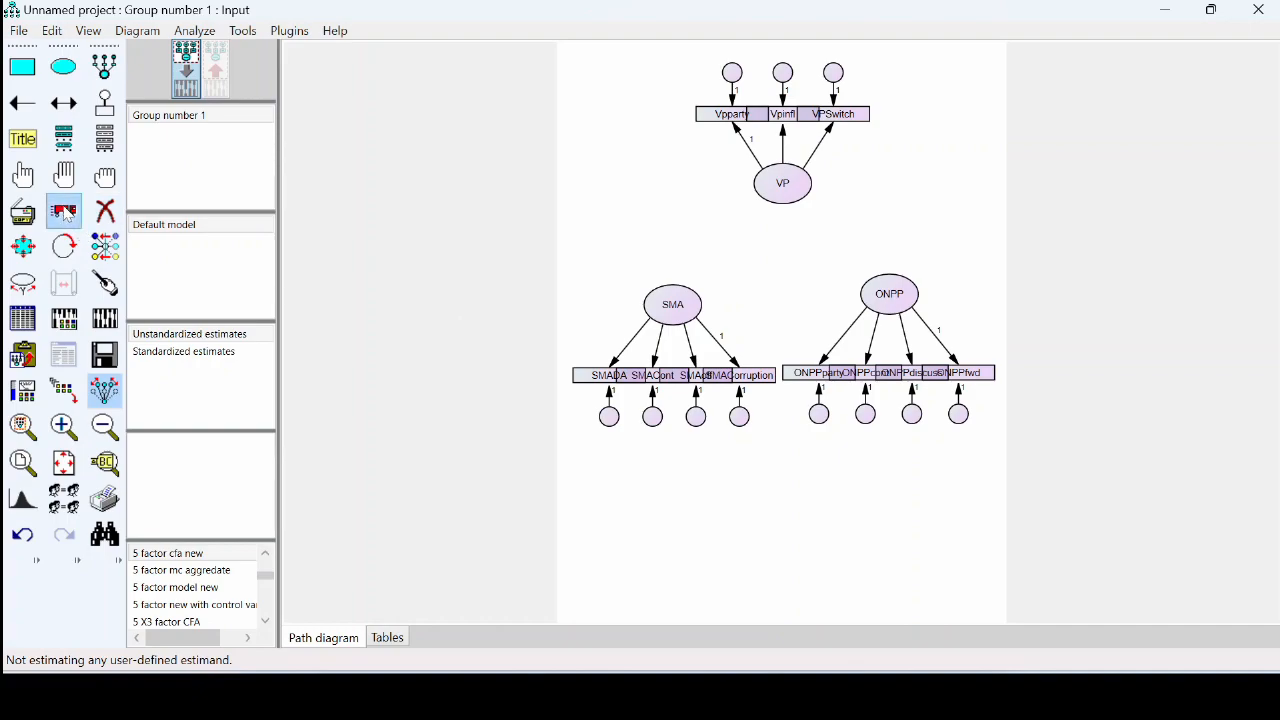
drag(581, 376, 523, 387)
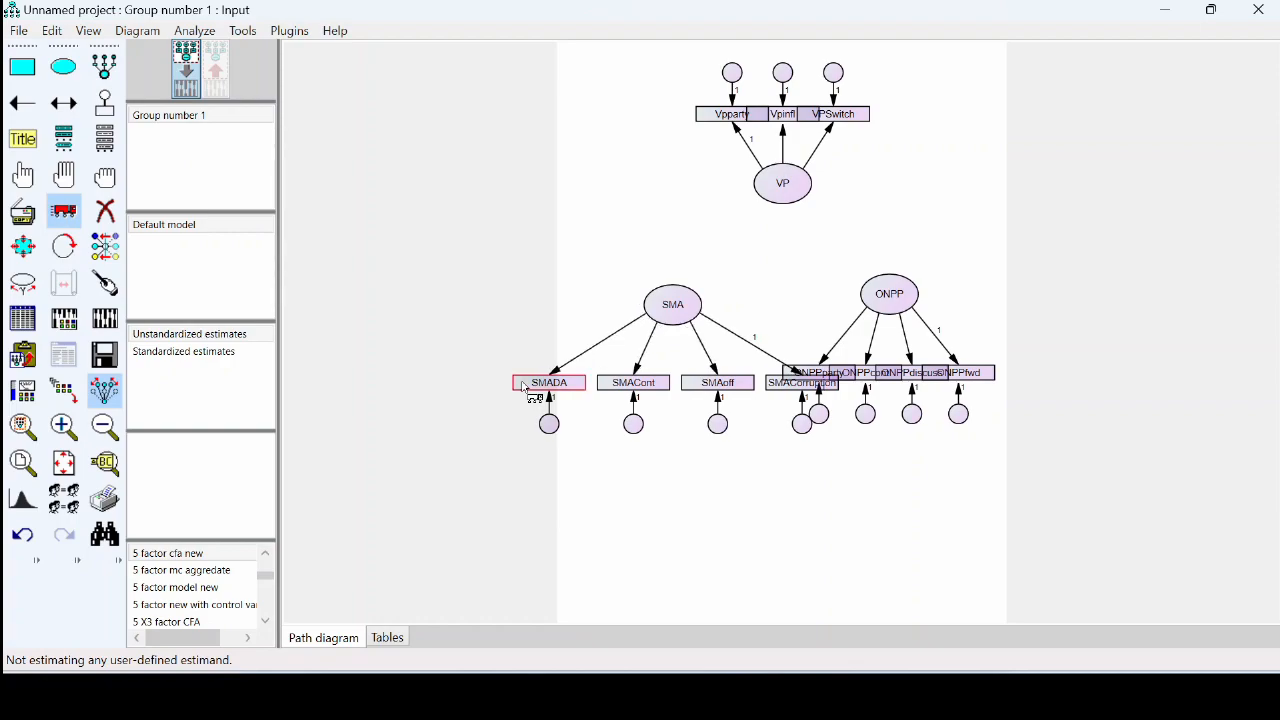
drag(675, 316, 722, 275)
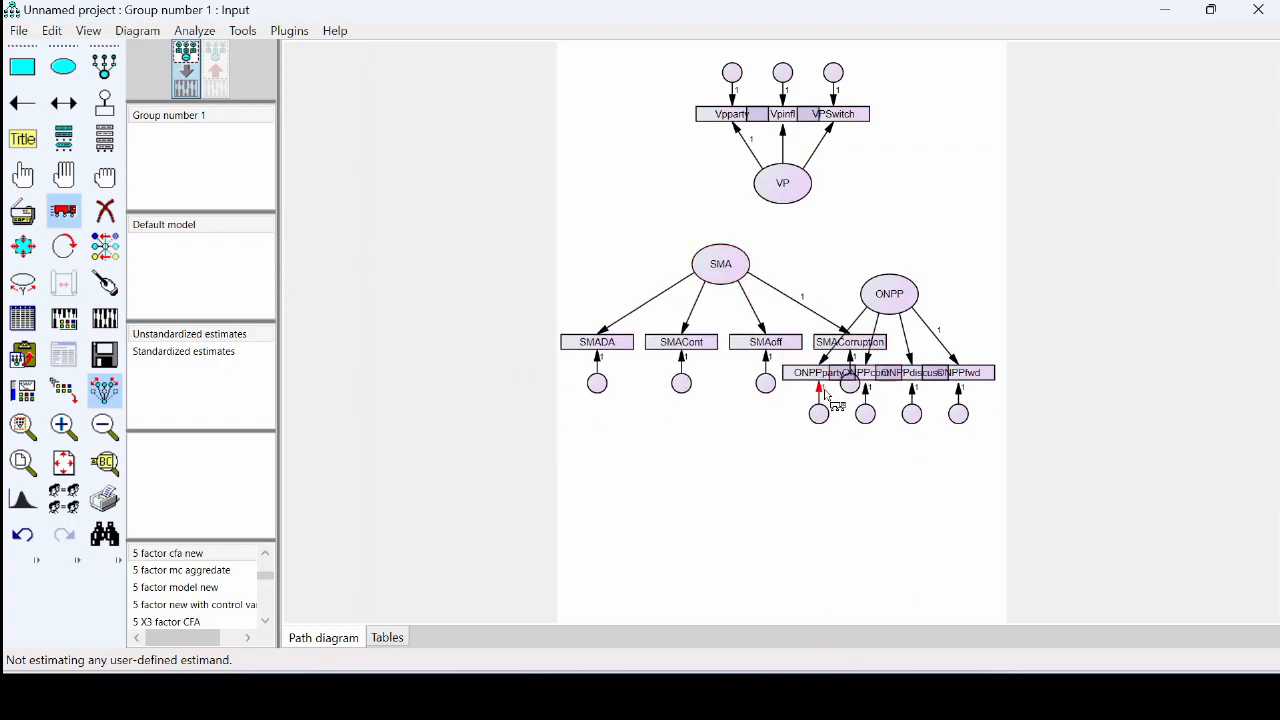
drag(897, 296, 900, 377)
drag(797, 486, 745, 470)
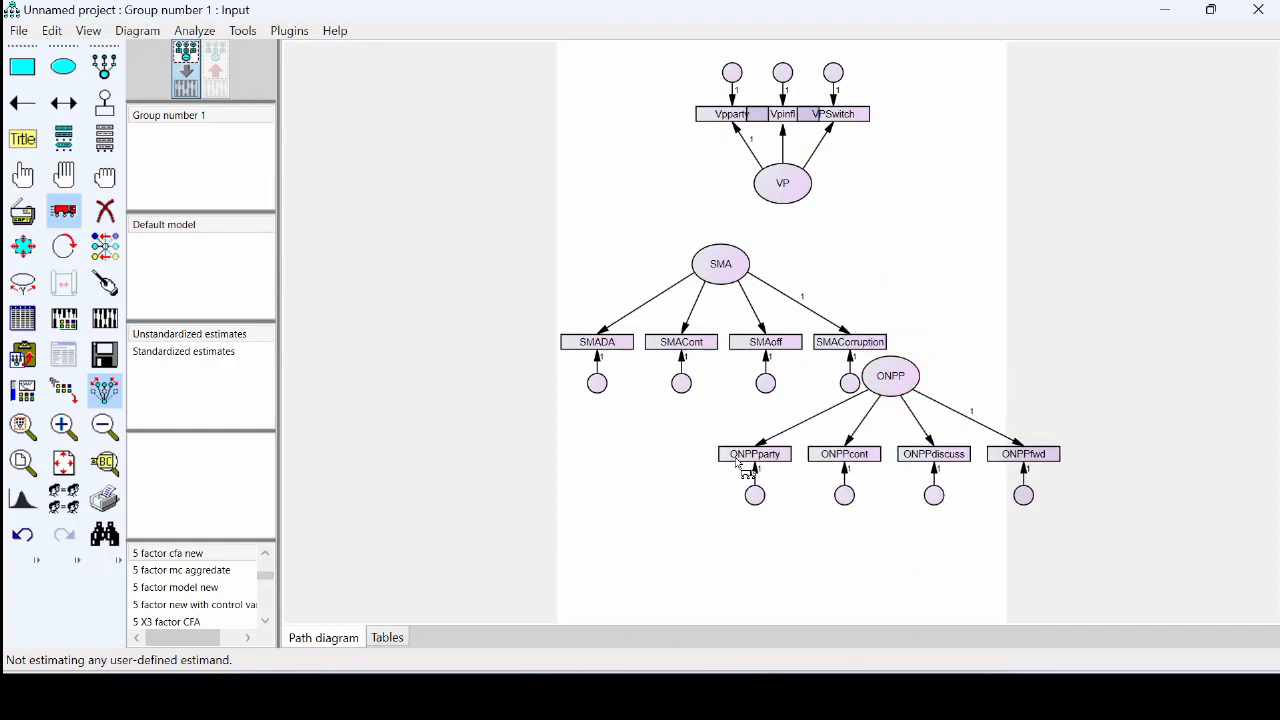
drag(729, 119, 685, 122)
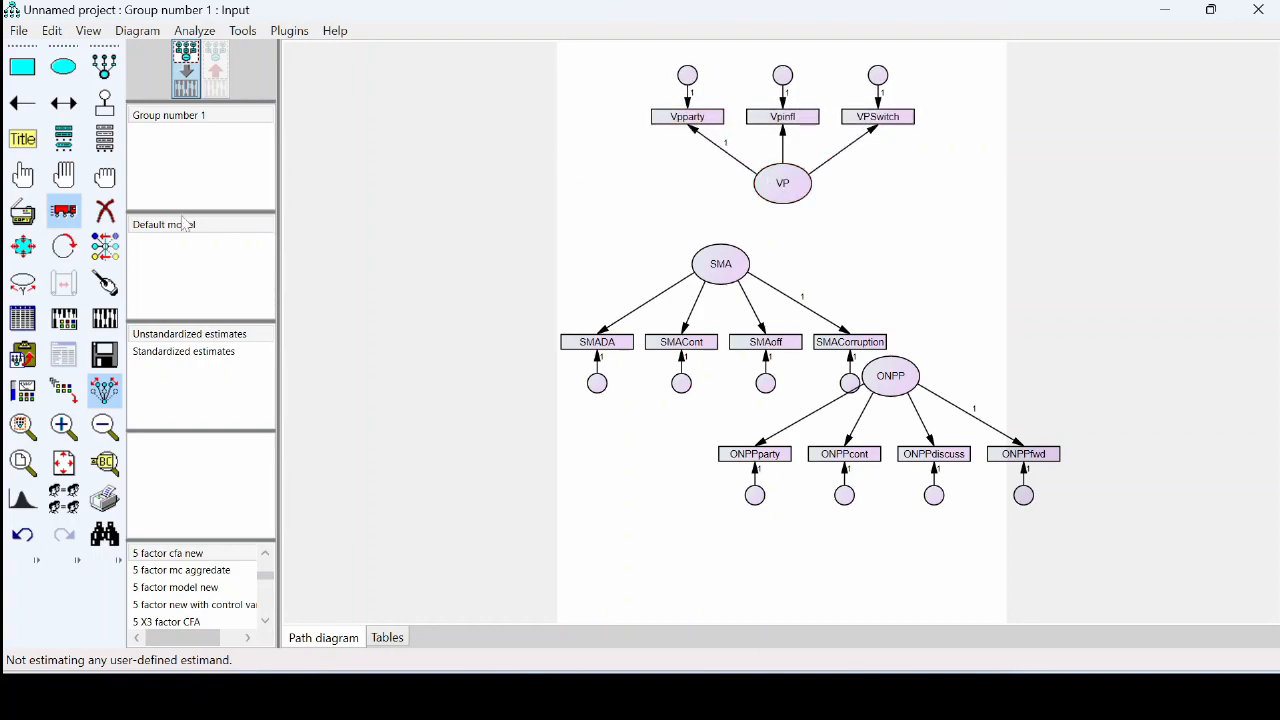
Step: Rotate the indicators of VP to its right side and those of SMA and ONPP to their left sides
click(63, 246)
click(768, 200)
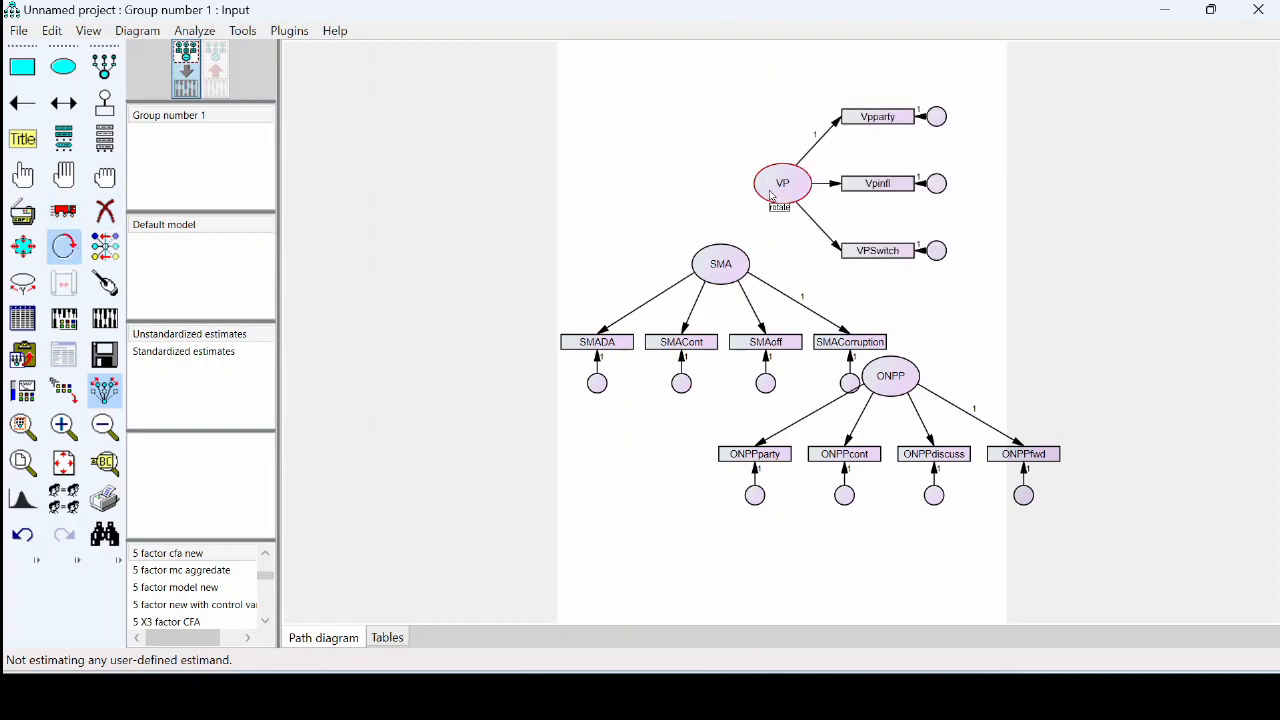
click(726, 268)
click(886, 388)
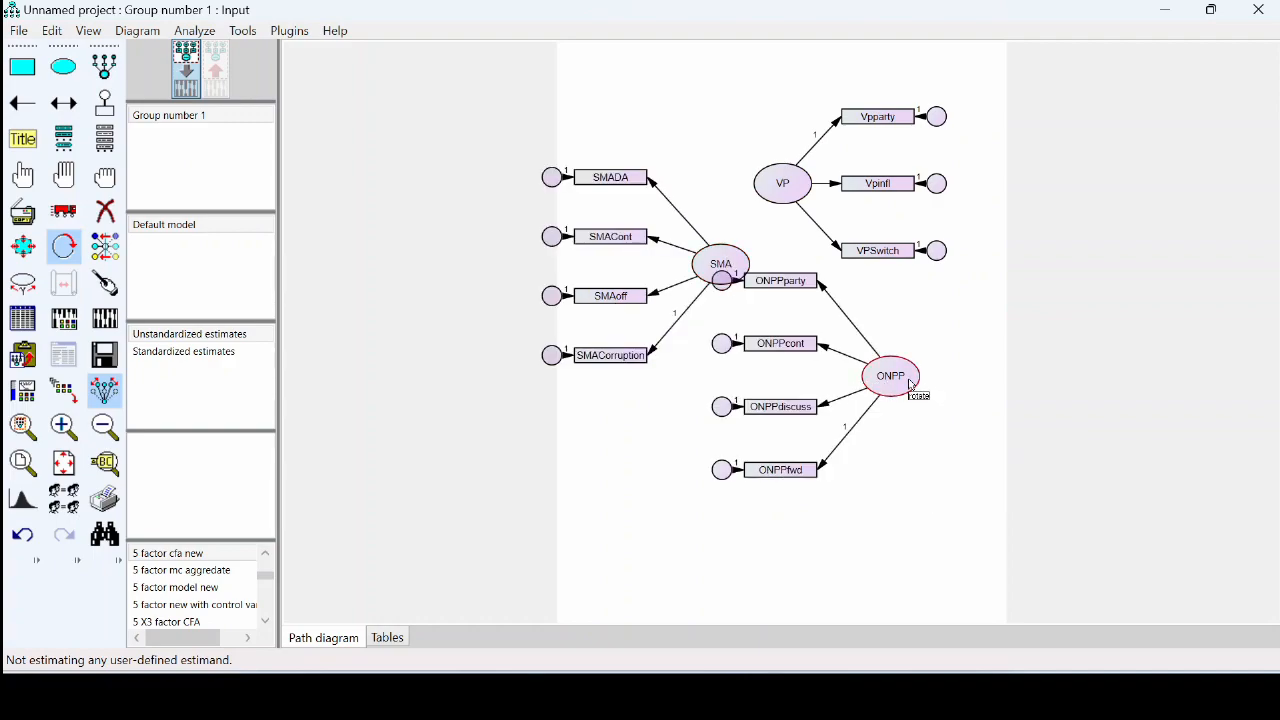
Step: Place ONPP directly below SMA after shifting SMA slightly right, and put VP to their right at mid-height
click(63, 210)
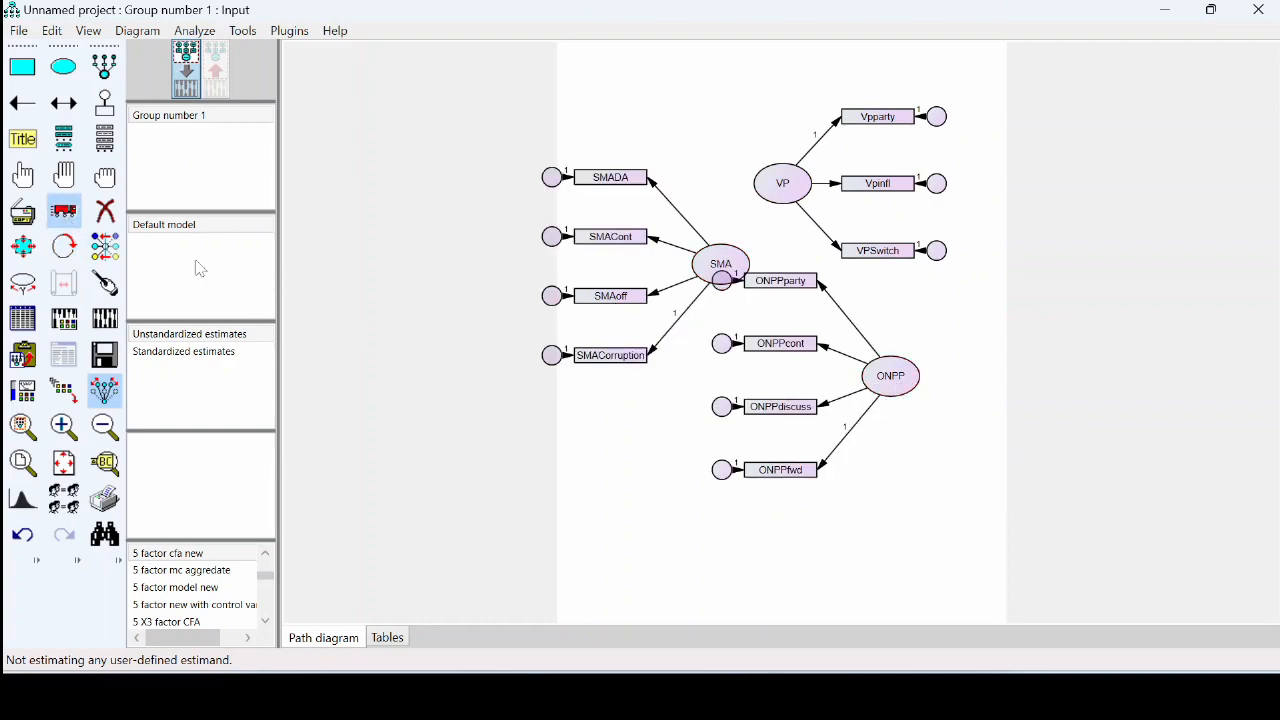
drag(884, 380, 749, 501)
drag(727, 272, 759, 272)
drag(780, 191, 819, 367)
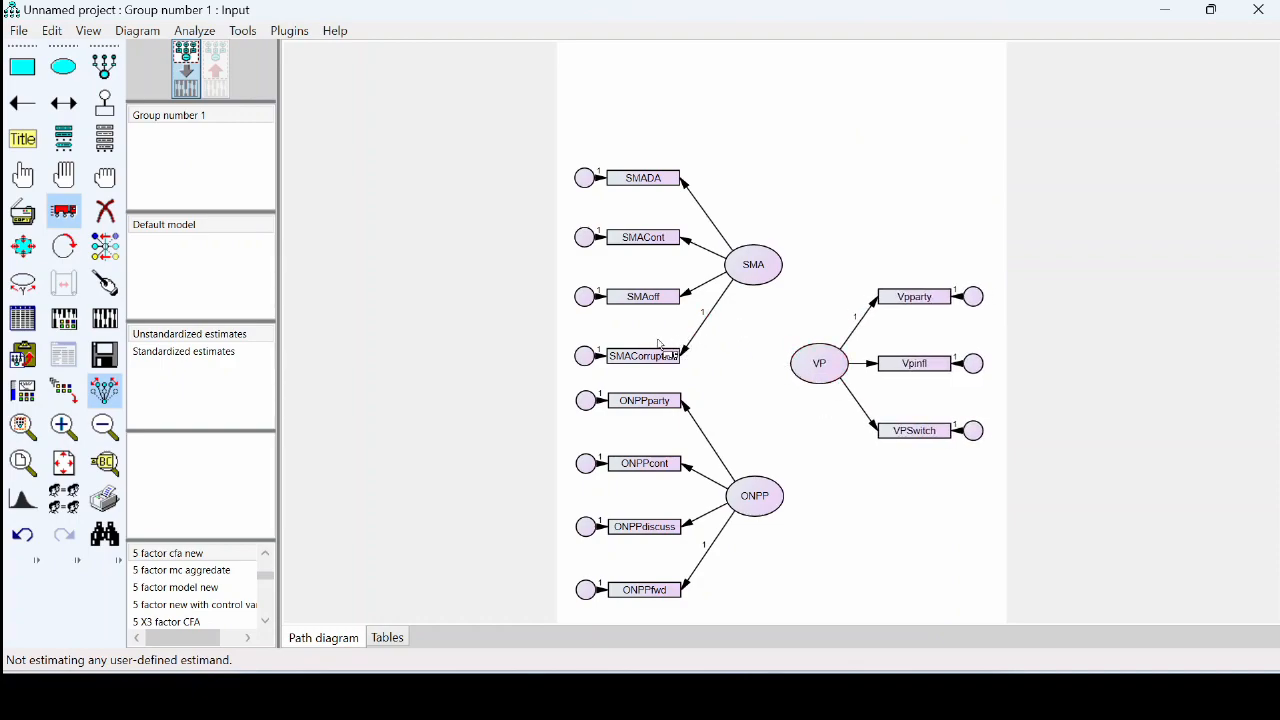
Step: Tighten the vertical spacing of the SMA and ONPP indicators with their error circles farther out, and raise ONPP closer to SMA
drag(663, 360, 652, 315)
drag(650, 400, 656, 441)
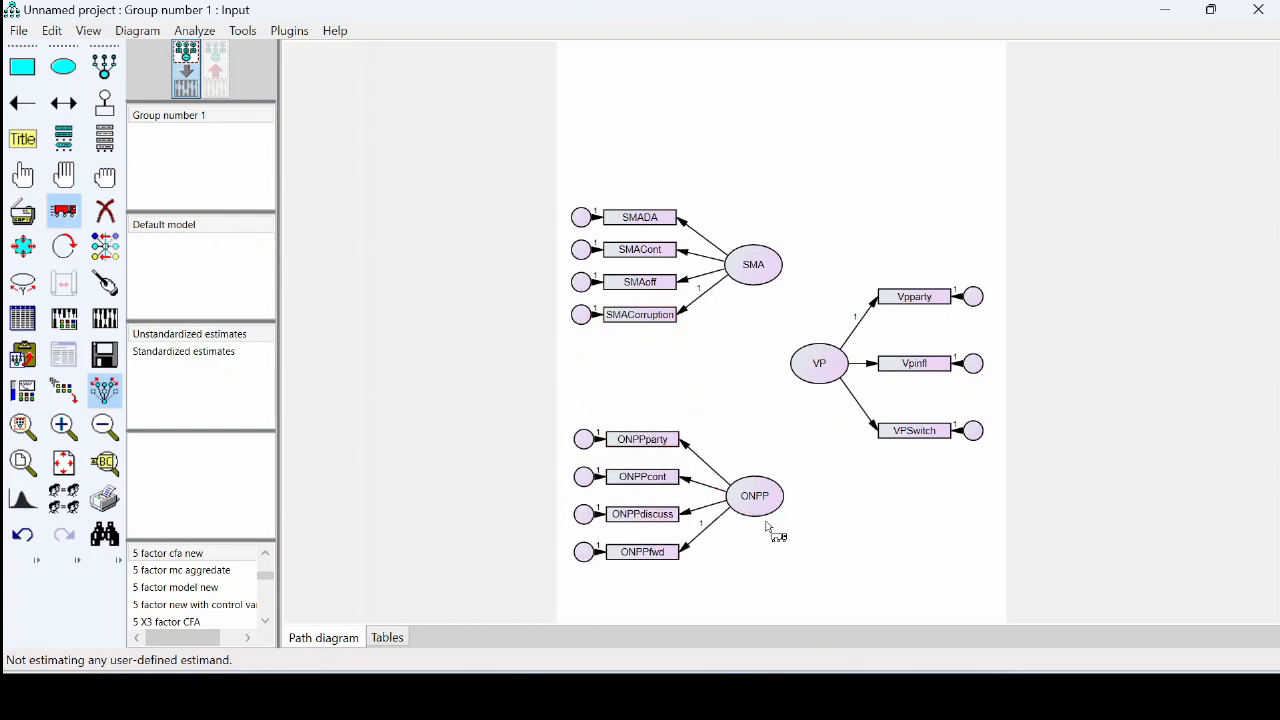
drag(771, 508, 771, 449)
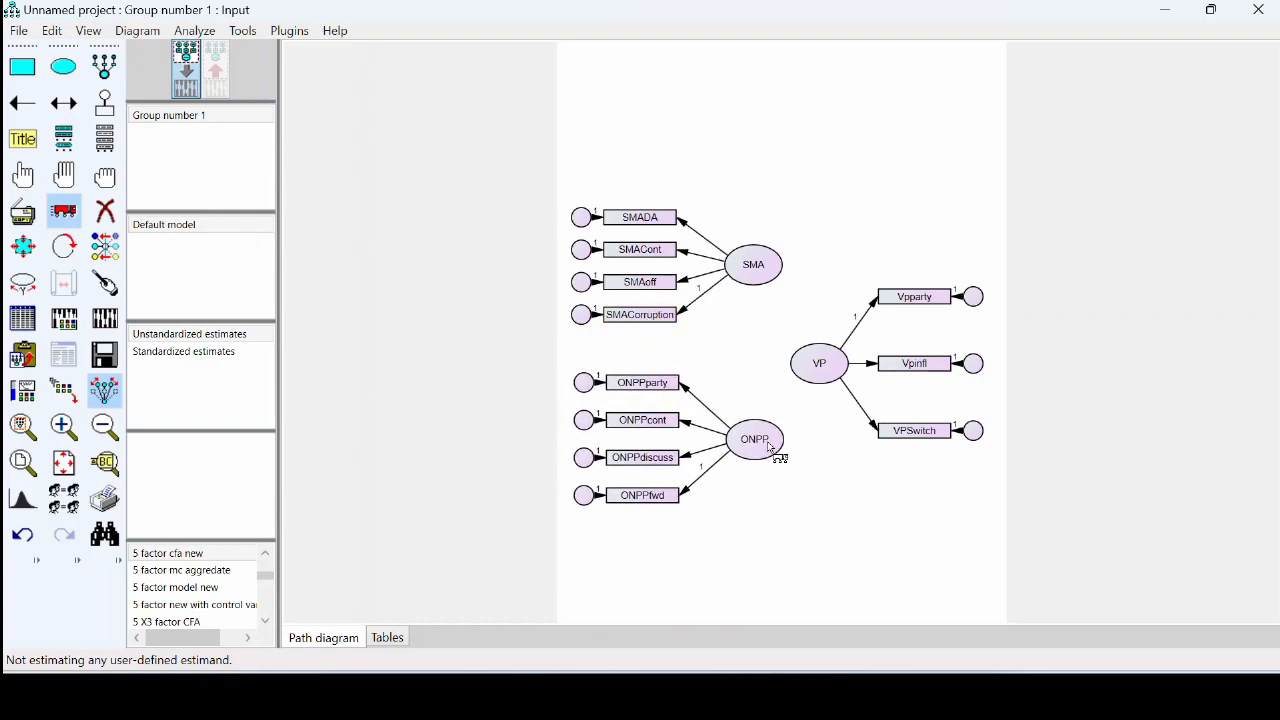
click(585, 386)
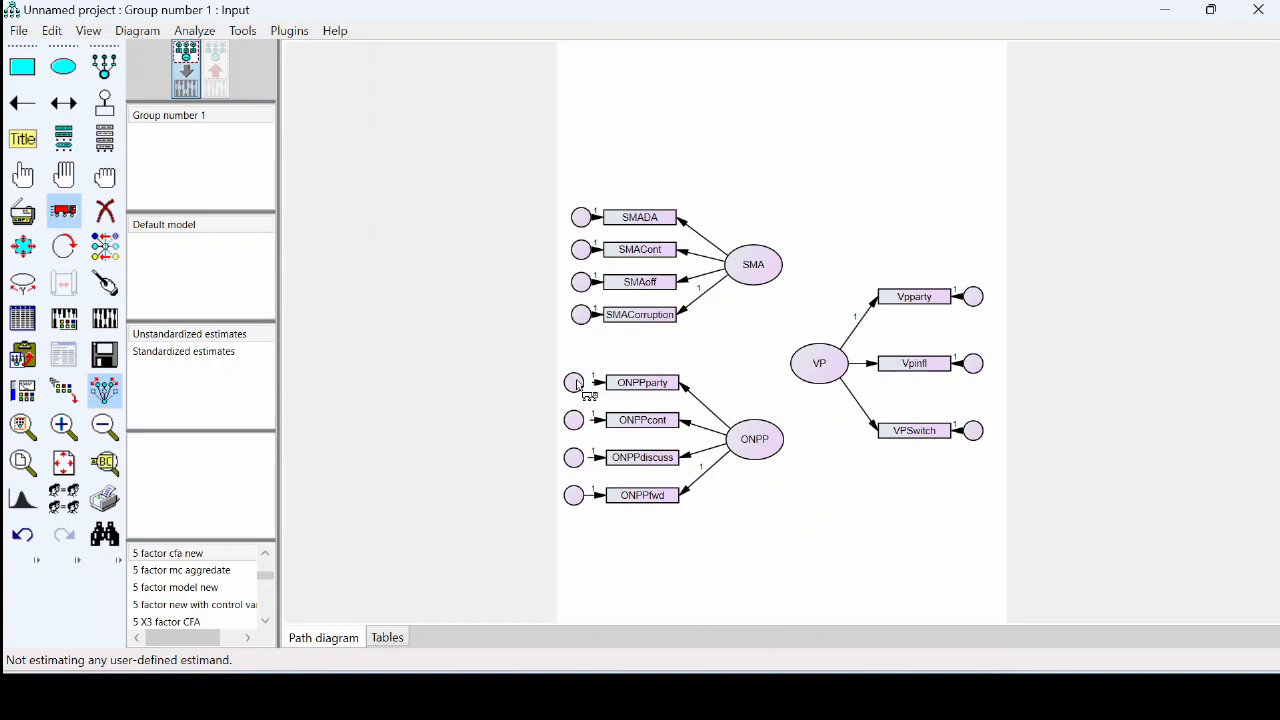
click(585, 316)
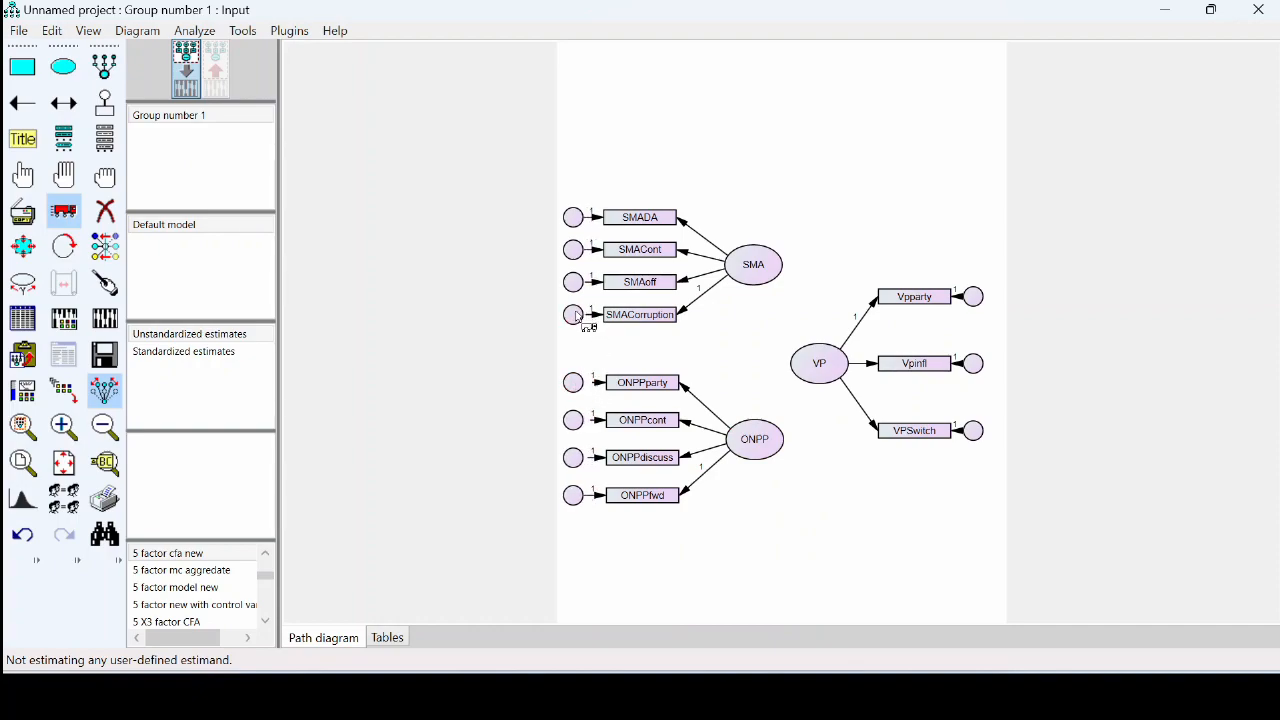
drag(760, 449, 761, 438)
Step: Tighten the VP indicators vertically with their error circles farther out, and raise VP to sit midway between SMA and ONPP
drag(928, 433, 989, 405)
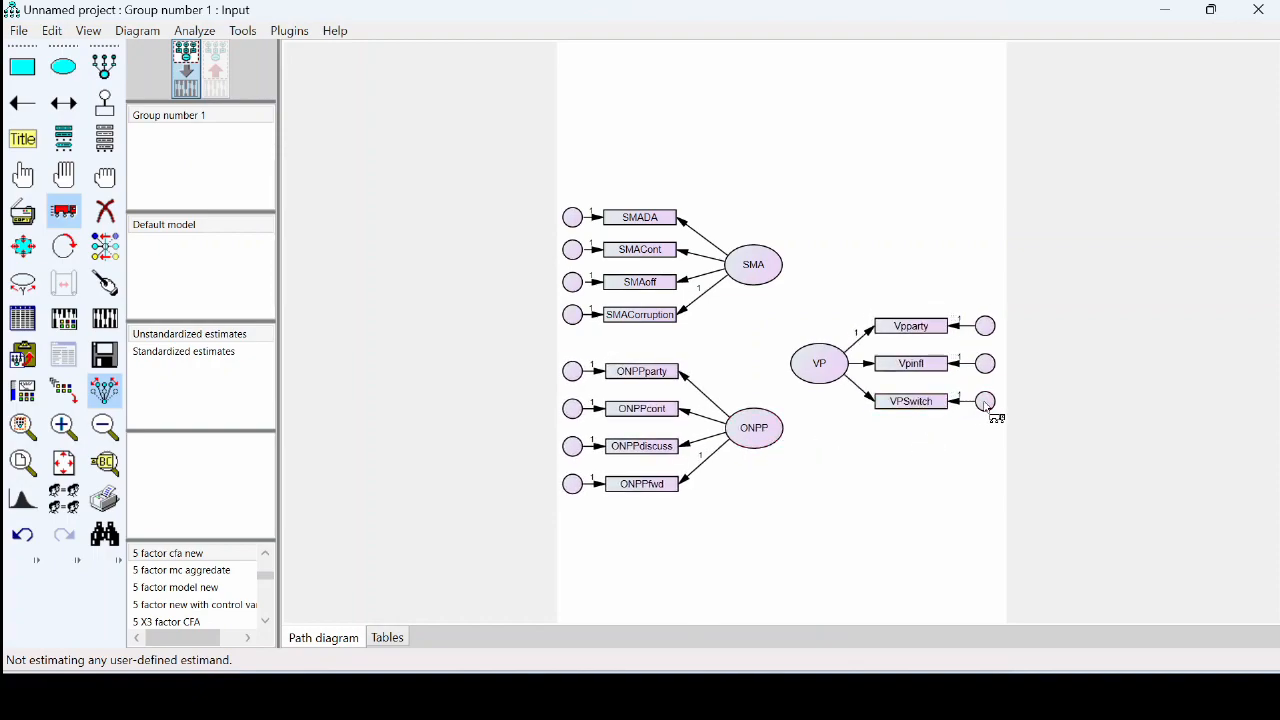
drag(824, 370, 825, 355)
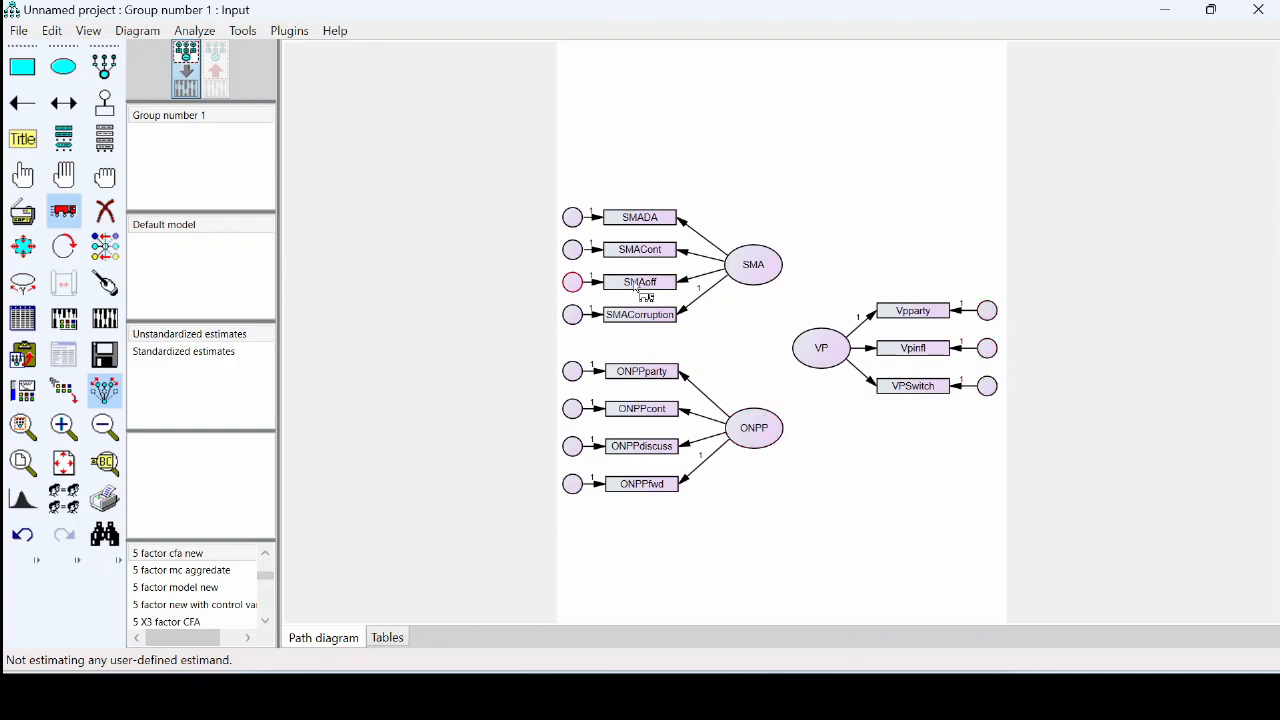
double_click(573, 219)
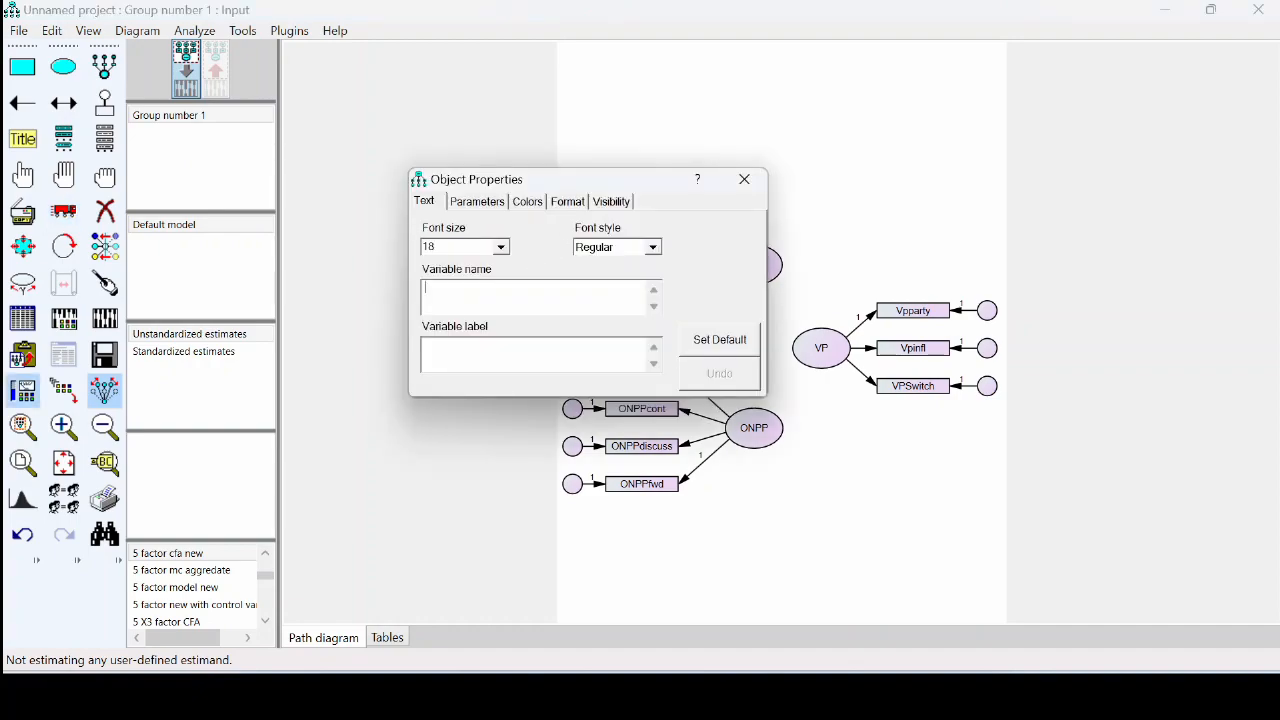
click(744, 179)
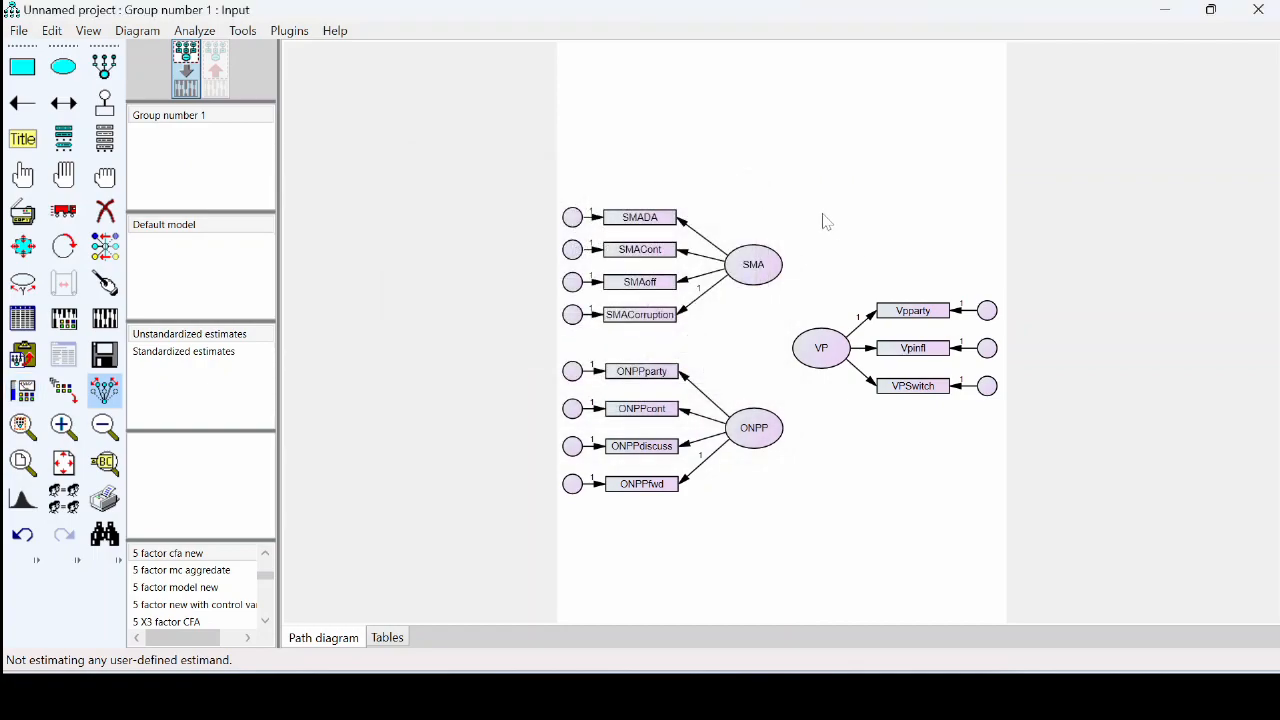
click(285, 34)
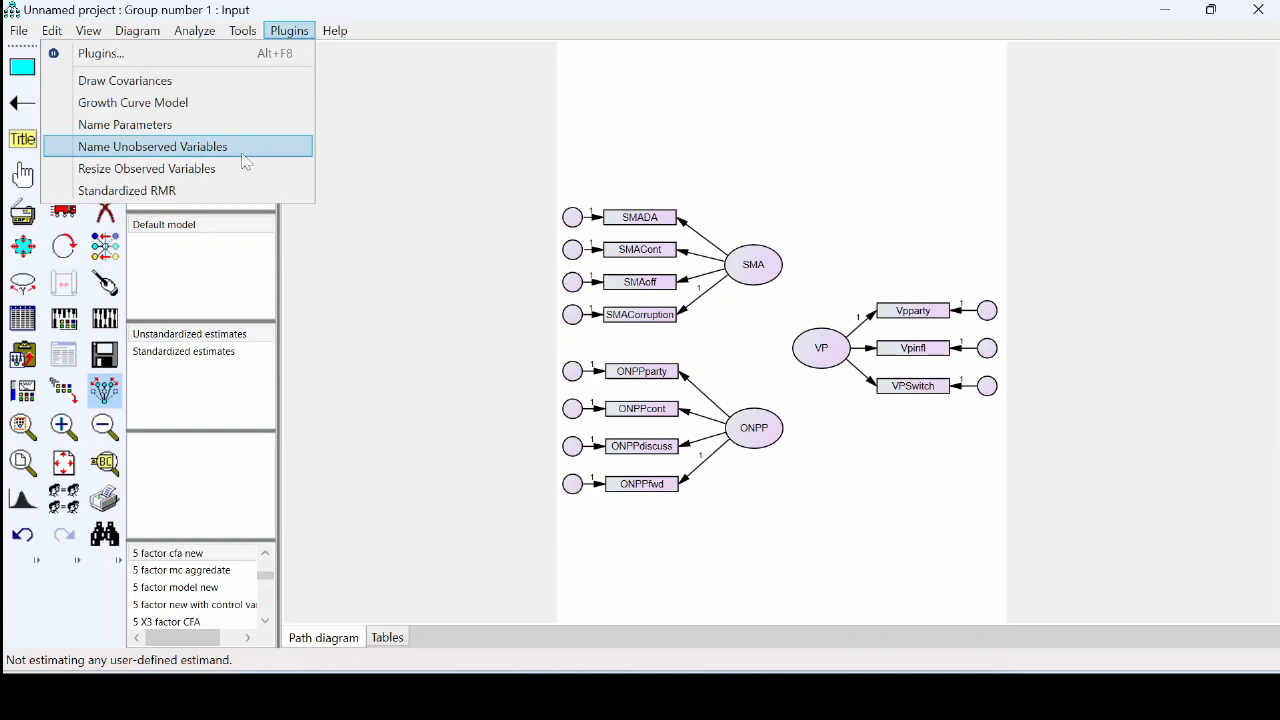
click(378, 136)
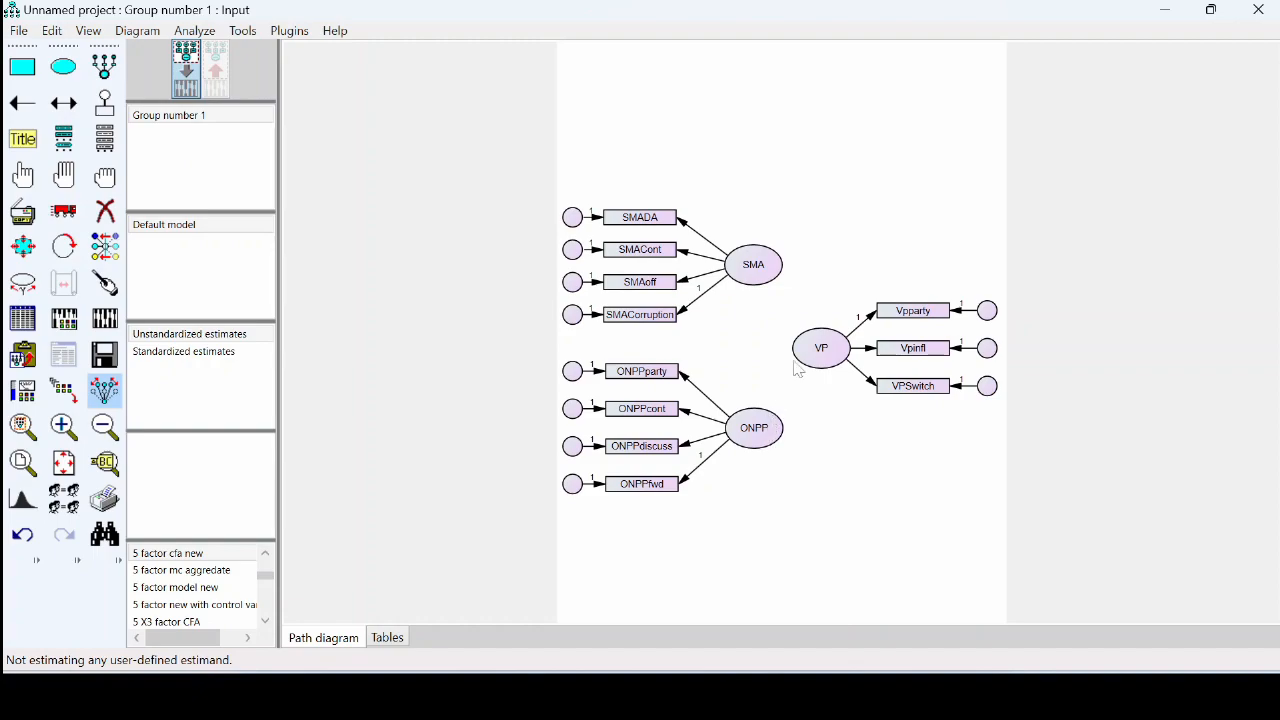
Step: Draw single-headed regression paths from SMA to VP and from ONPP to VP
click(22, 103)
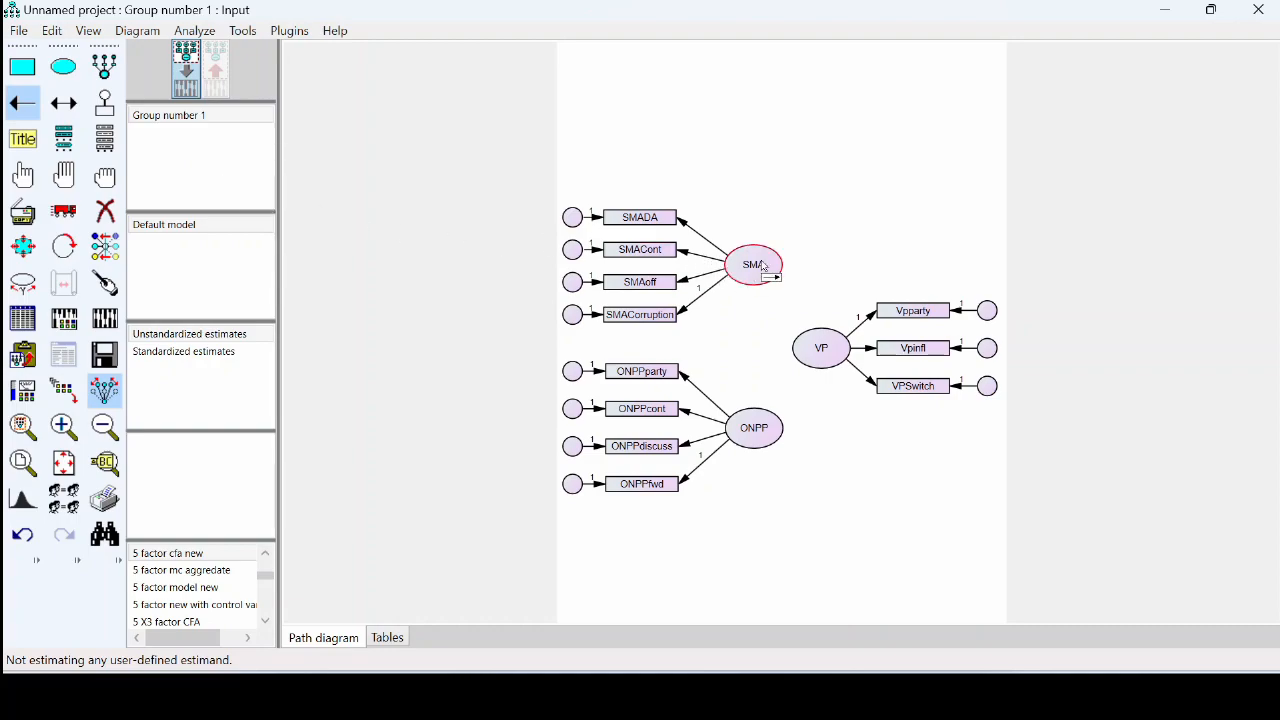
drag(770, 268, 820, 345)
drag(775, 420, 820, 368)
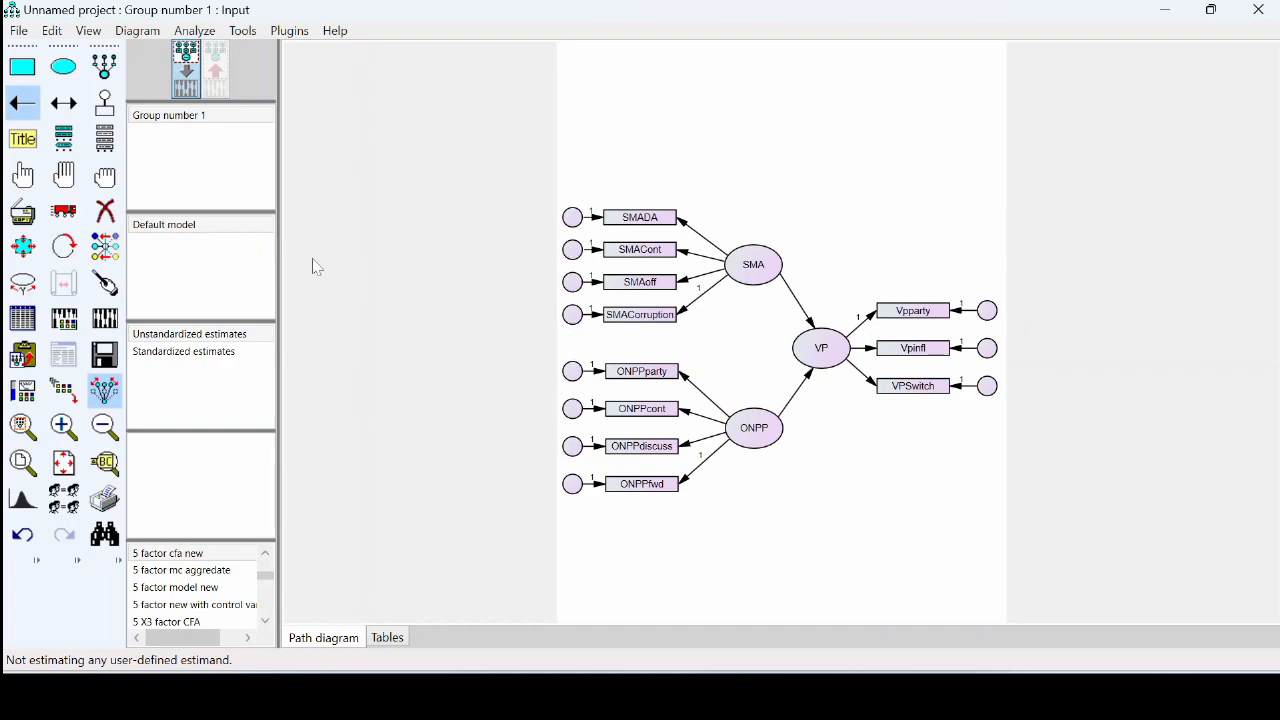
Step: Draw a covariance between ONPP and SMA and adjust its ends so it curves on the indicator side of both ellipses
click(70, 110)
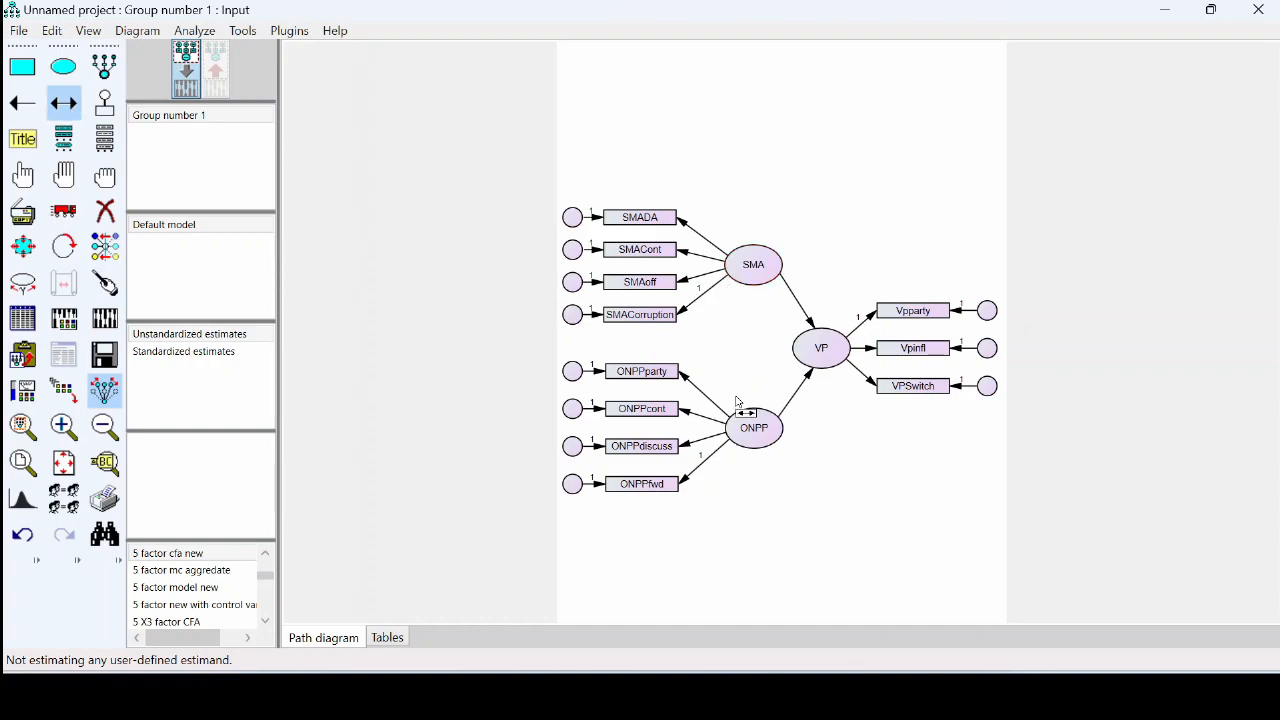
drag(737, 418, 771, 305)
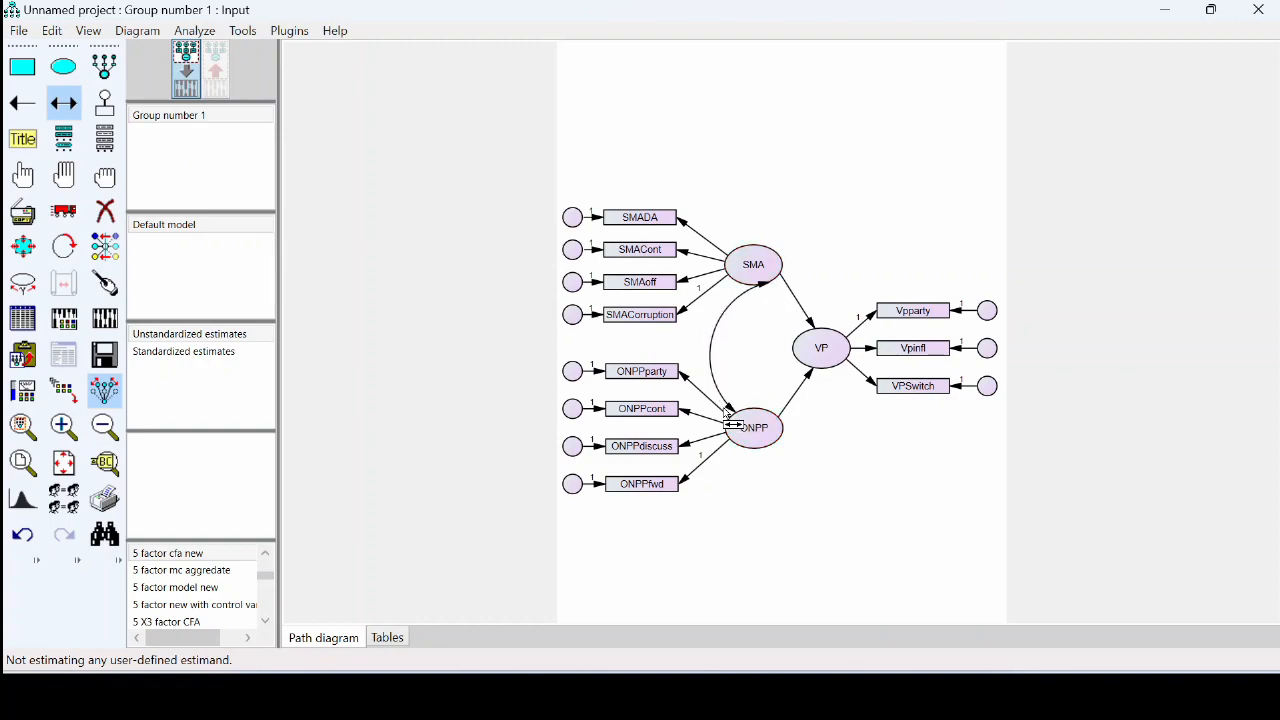
click(63, 211)
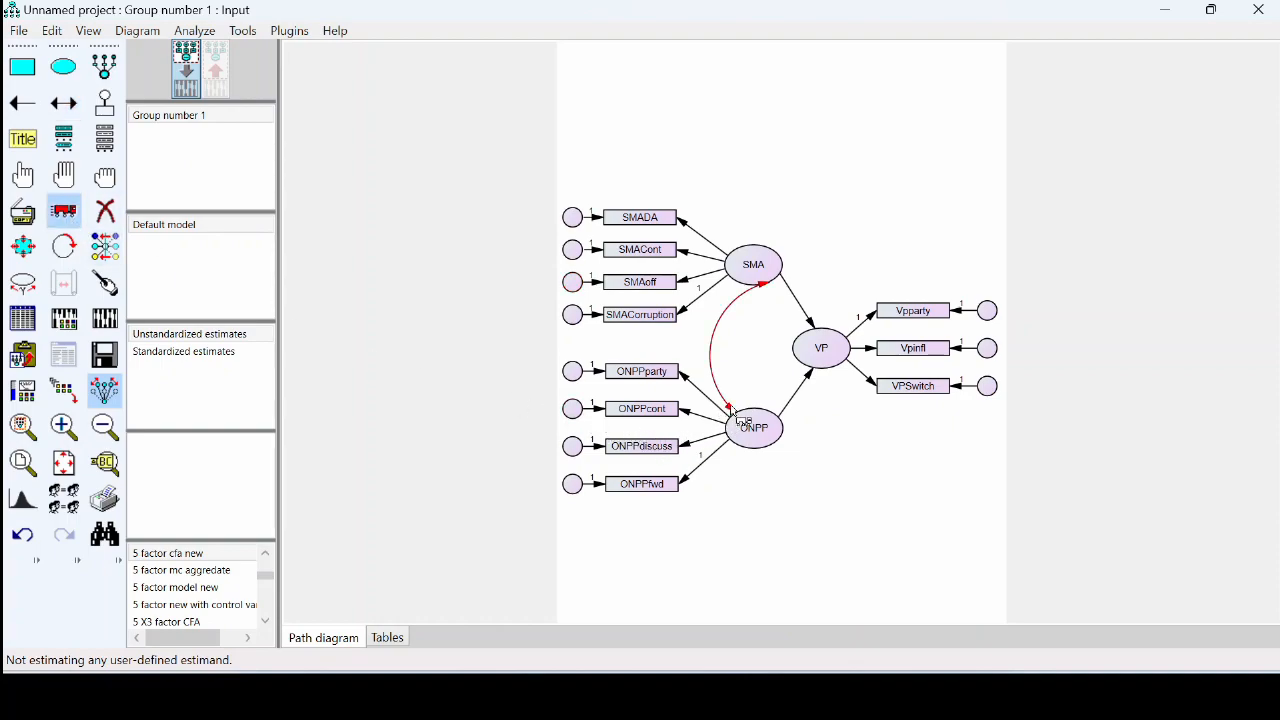
drag(738, 412, 757, 424)
drag(762, 292, 748, 286)
drag(763, 418, 744, 420)
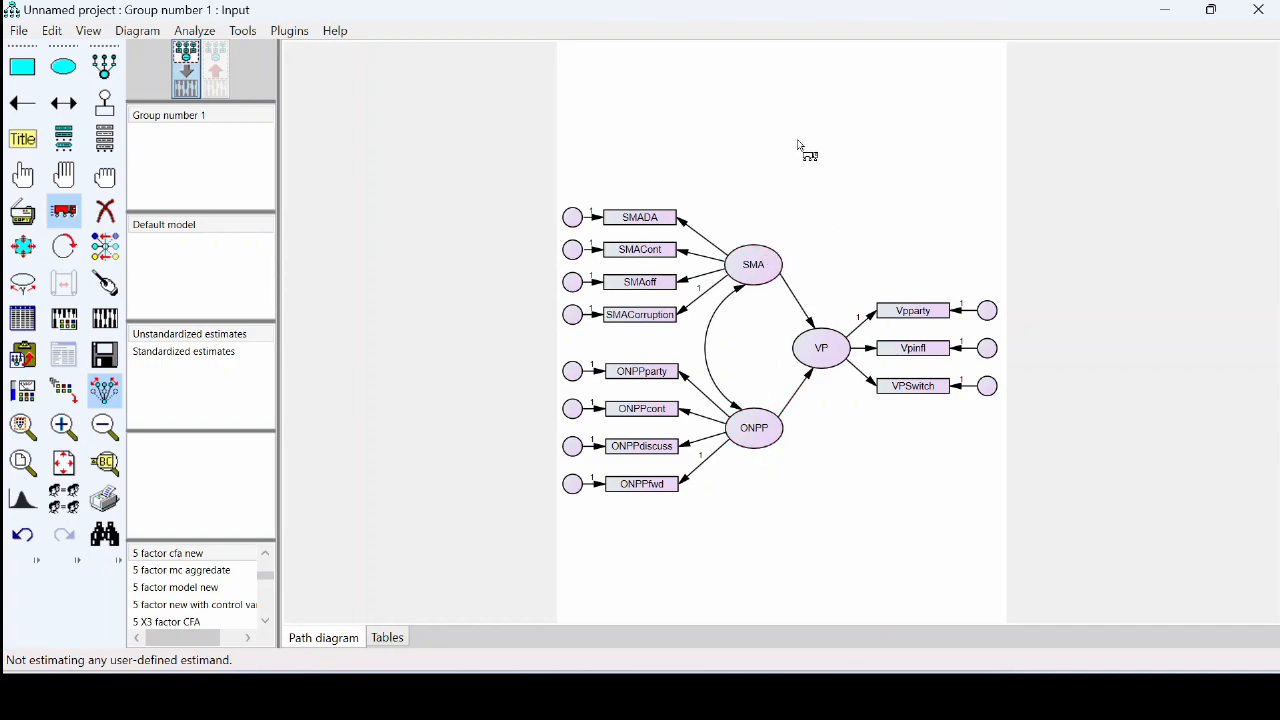
Step: Add a unique (error) variable to VP and place its circle above and slightly right of the ellipse
click(106, 106)
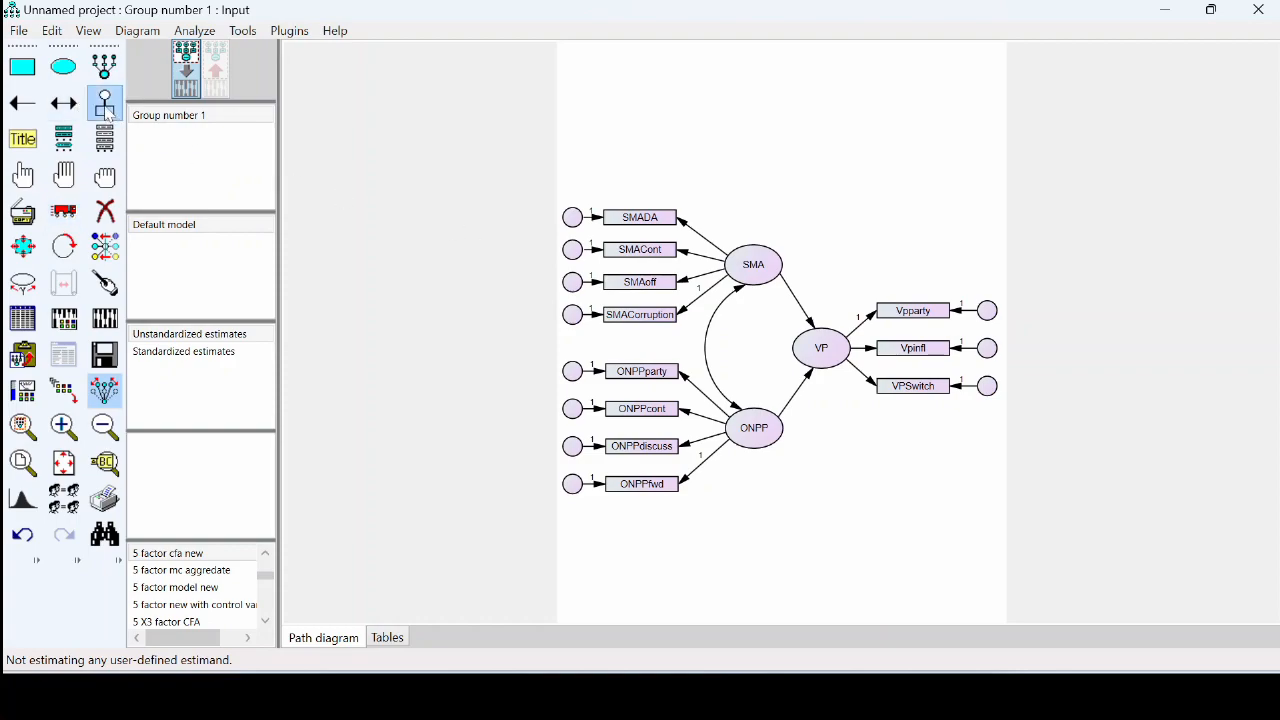
click(820, 322)
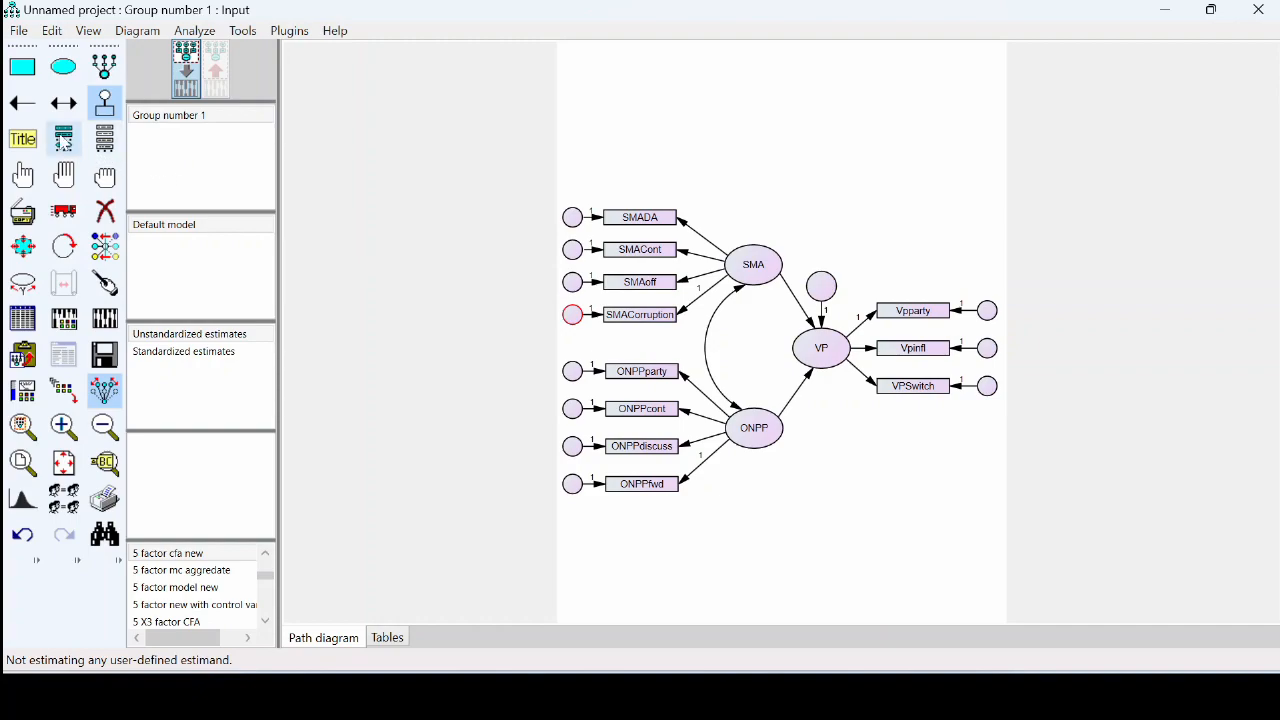
click(63, 210)
drag(820, 292, 849, 279)
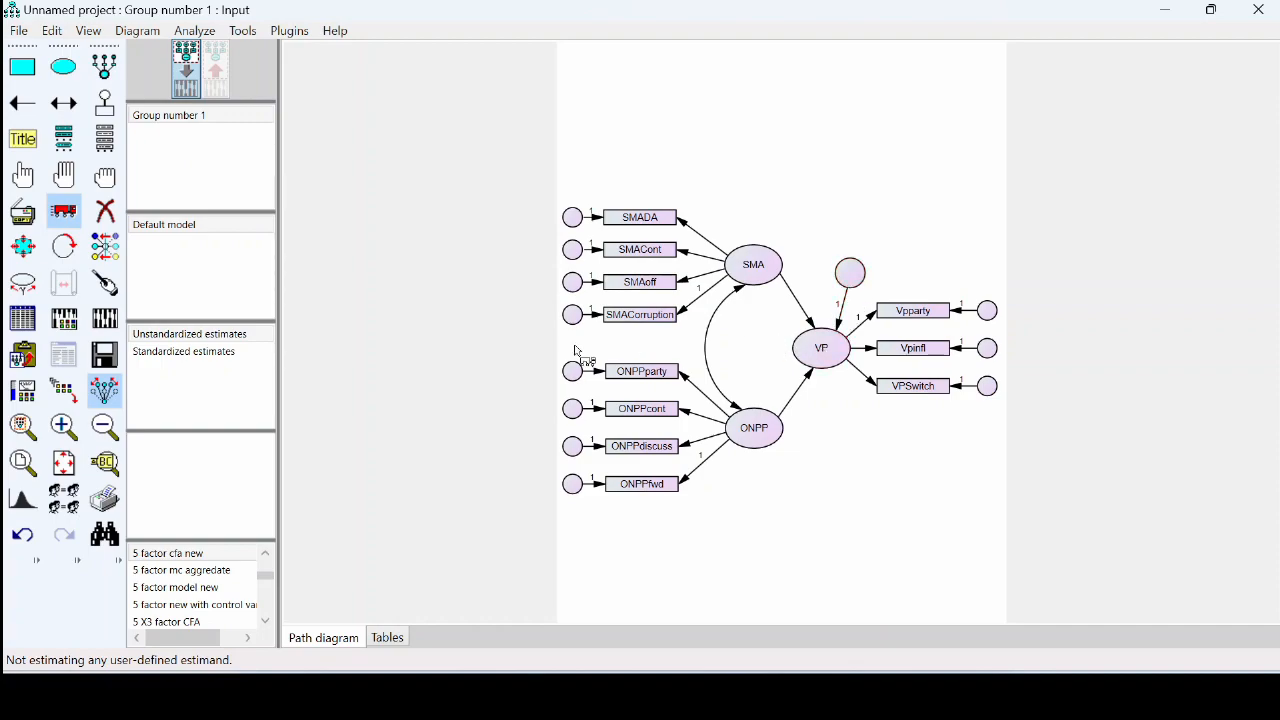
Step: Touch up the arrow connections at the SMA, VP and ONPP ellipses
click(106, 284)
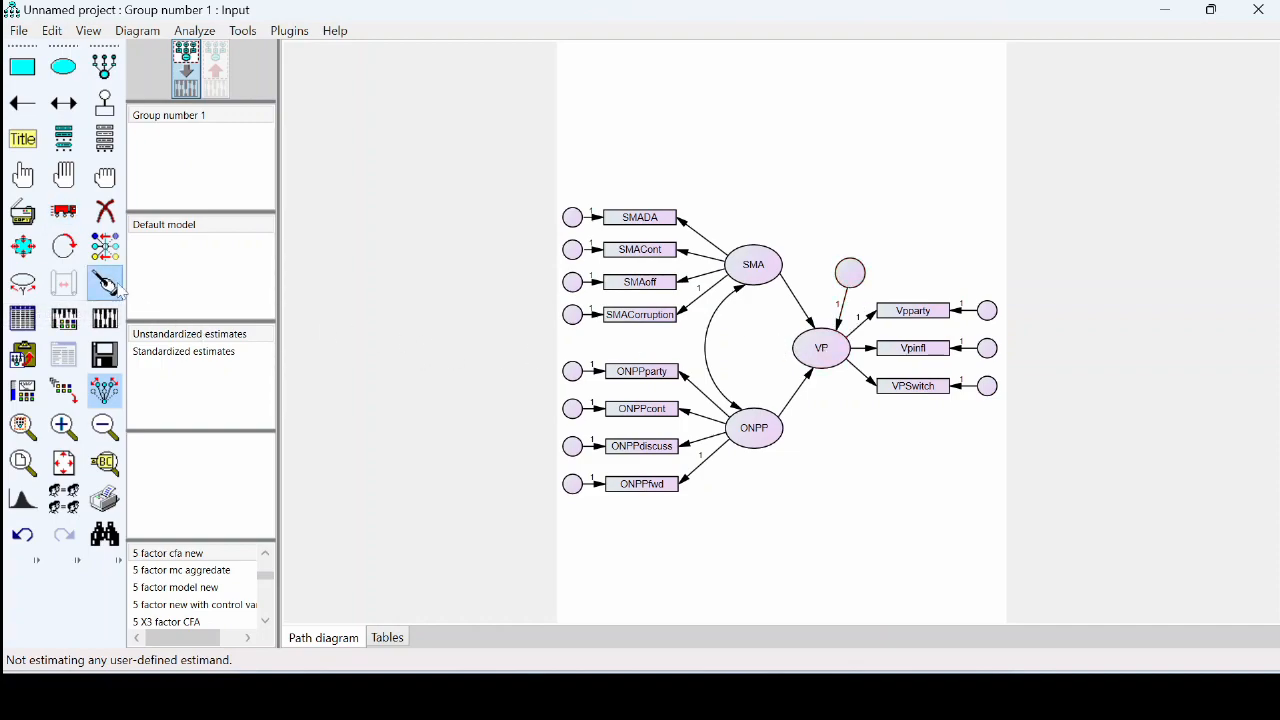
click(751, 282)
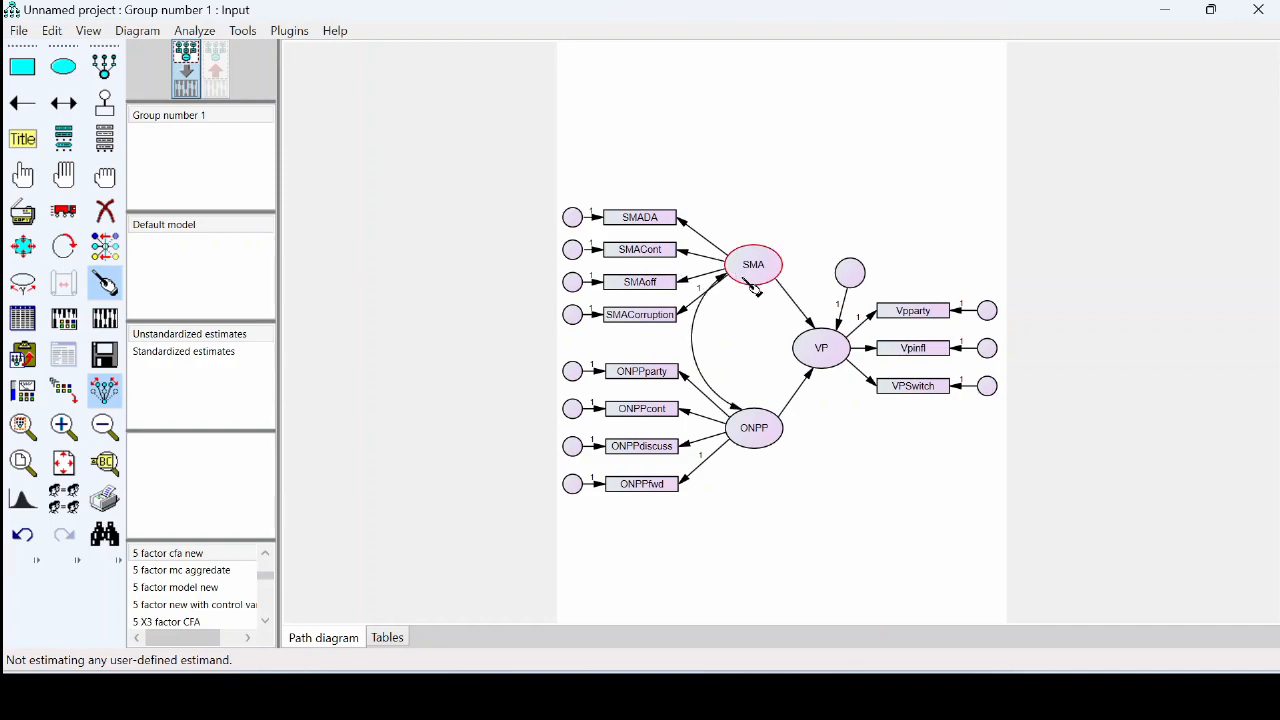
click(847, 361)
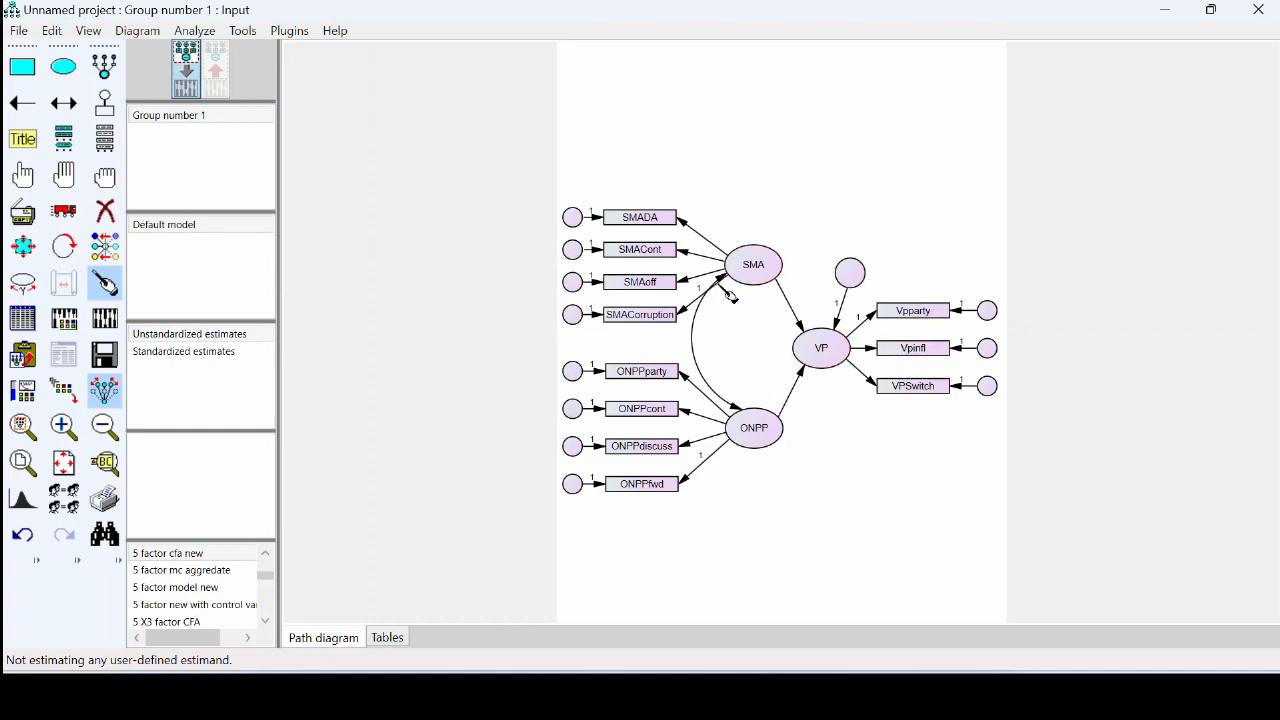
click(757, 269)
click(761, 430)
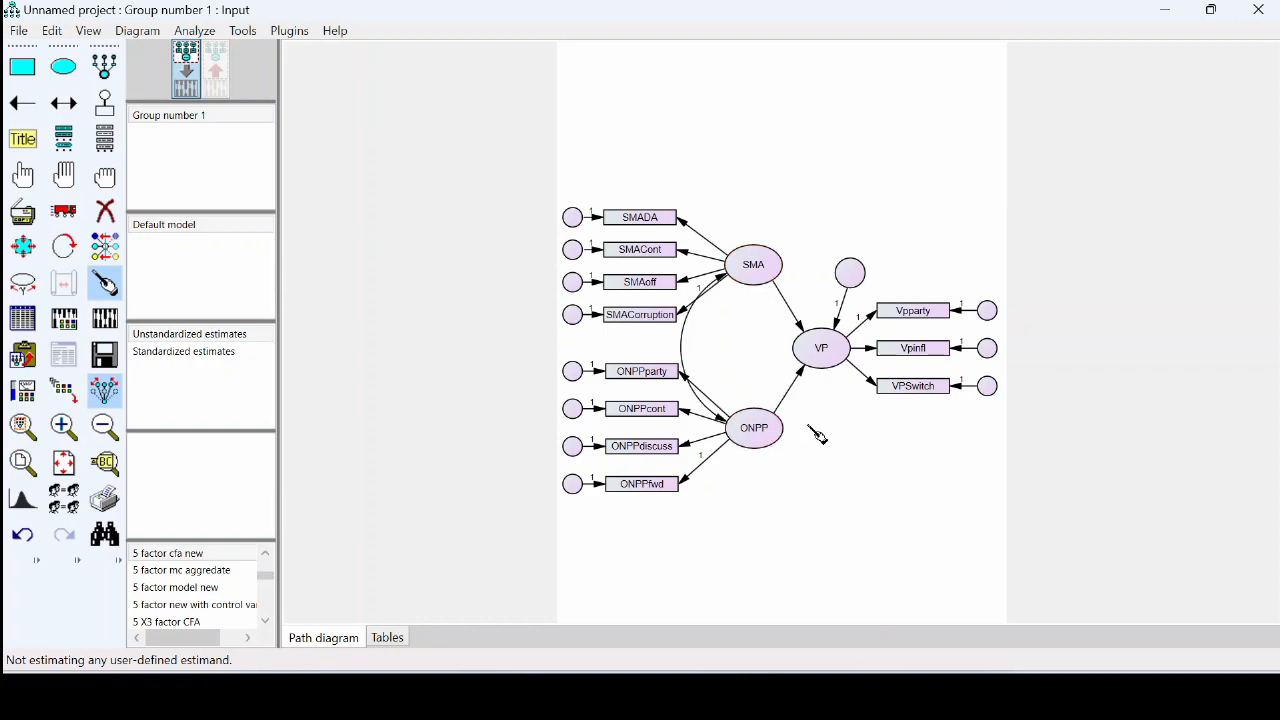
click(765, 275)
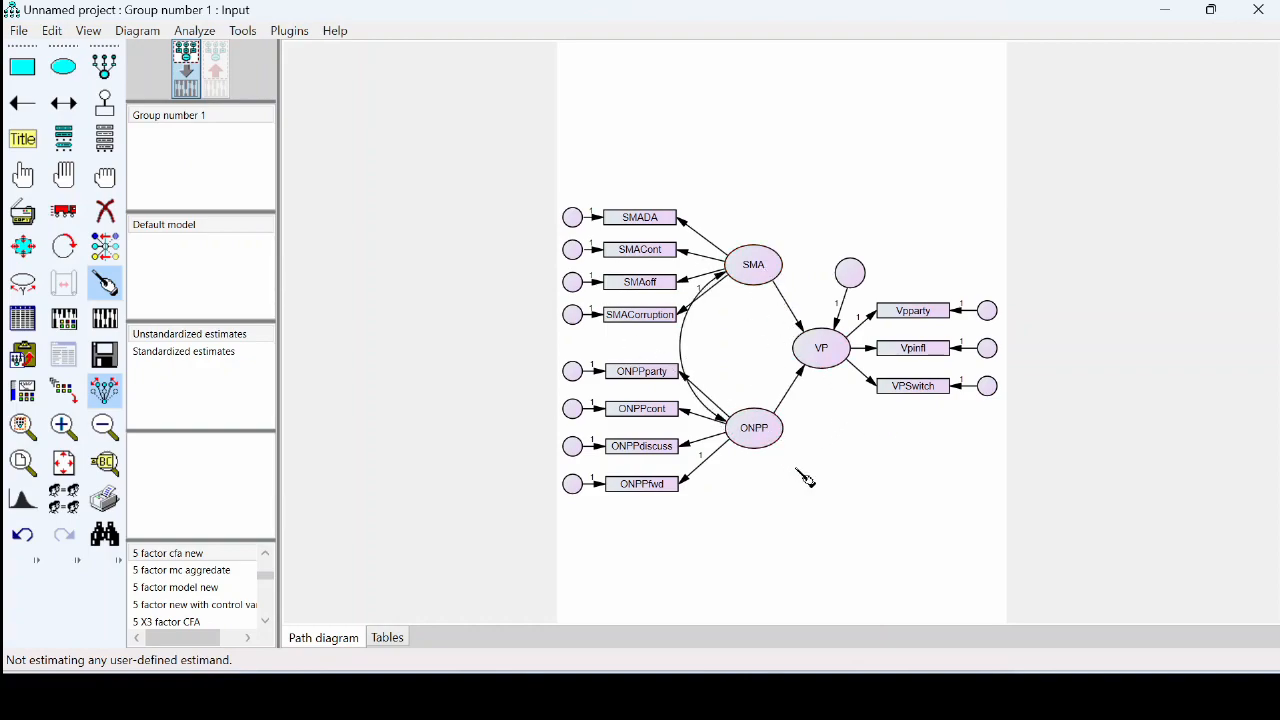
click(833, 357)
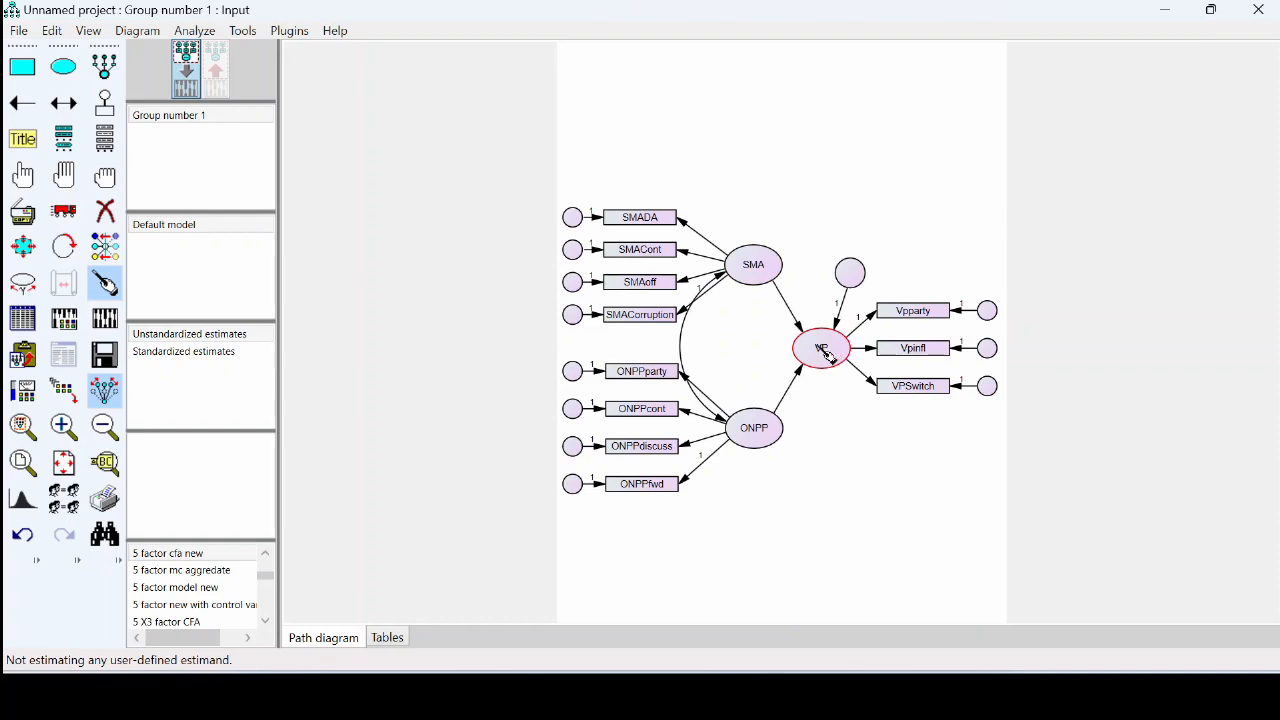
Step: Move VP's error circle slightly left and shift the path's weight label to the left of its arrow
click(63, 212)
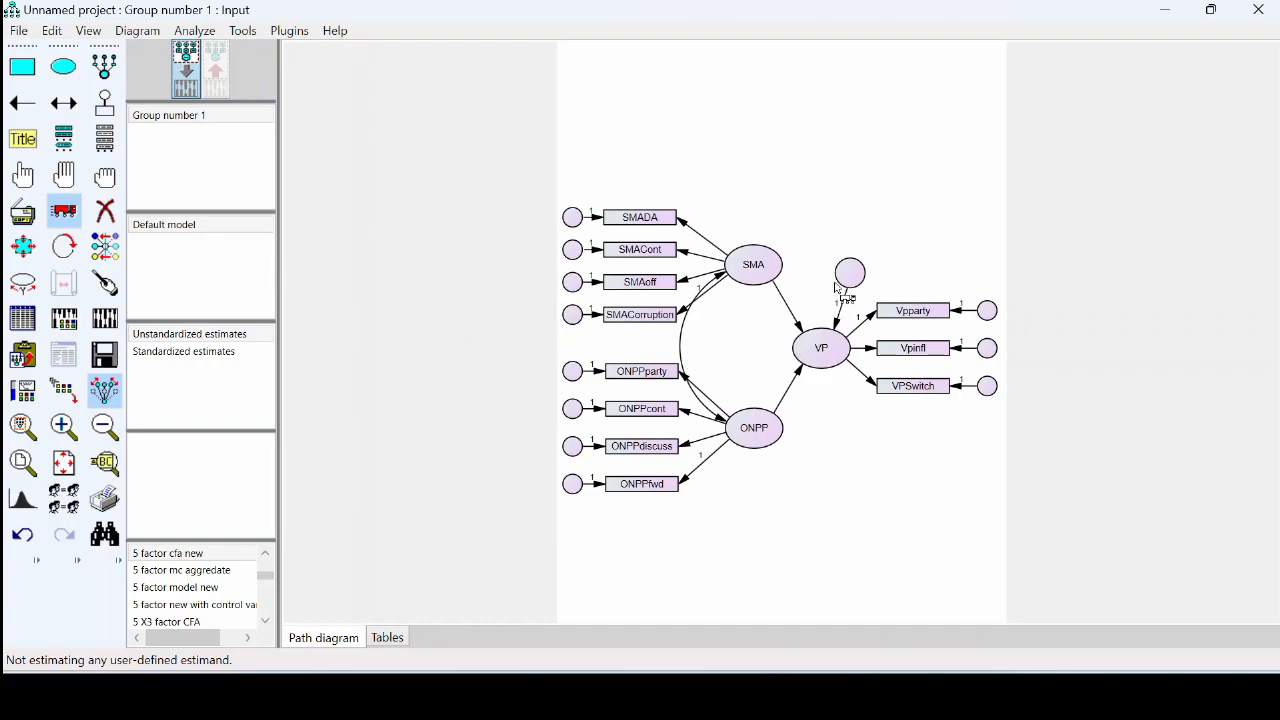
drag(854, 274, 838, 272)
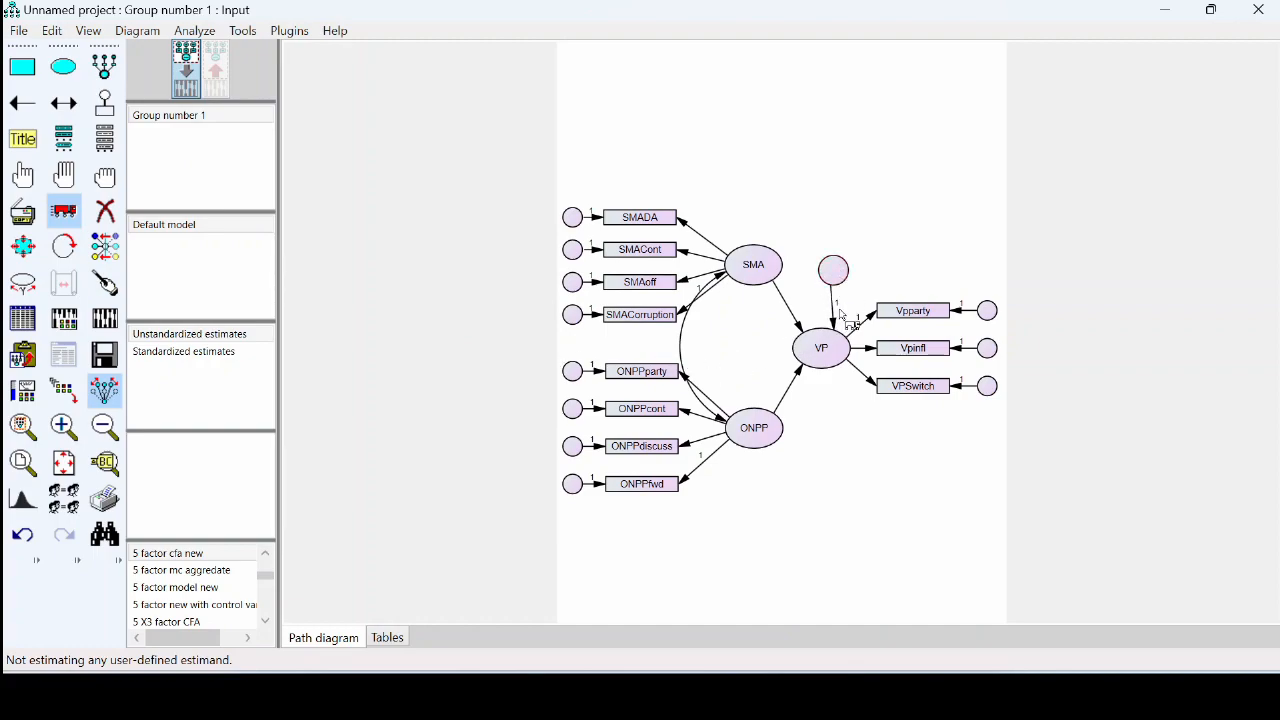
drag(827, 329, 826, 332)
Step: Name all error terms automatically with the Name Unobserved Variables plugin
click(279, 33)
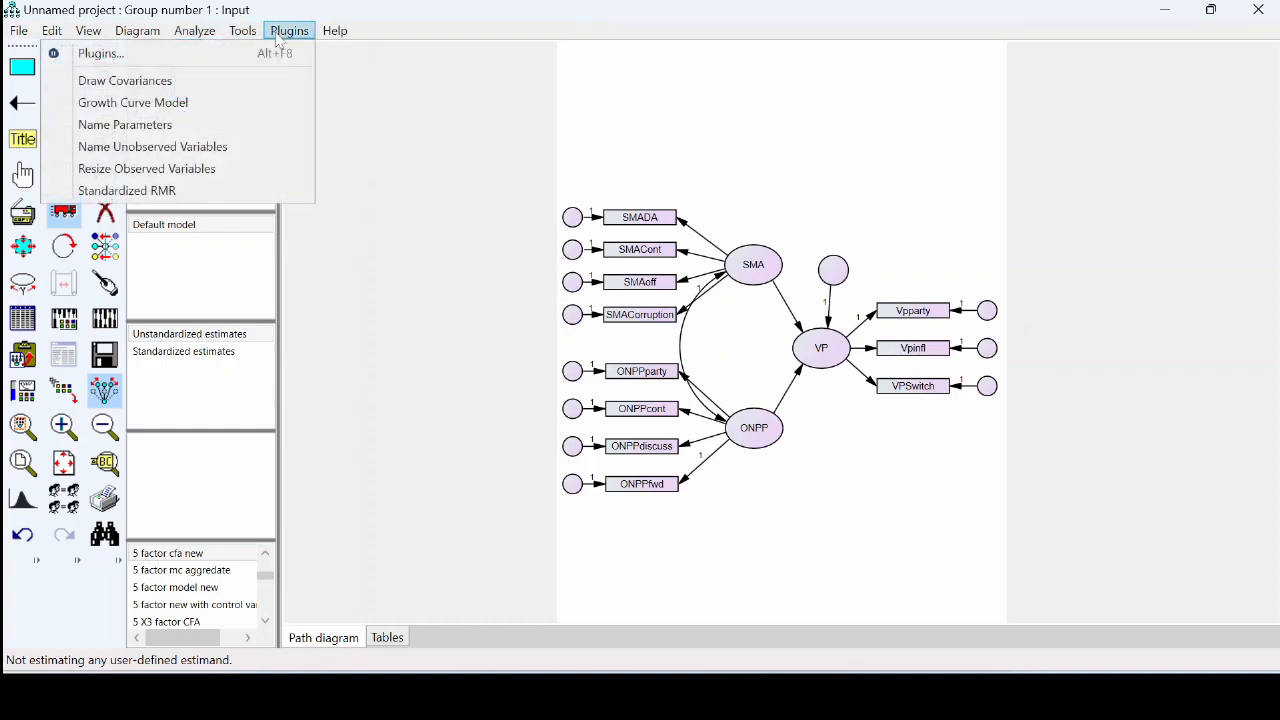
click(243, 148)
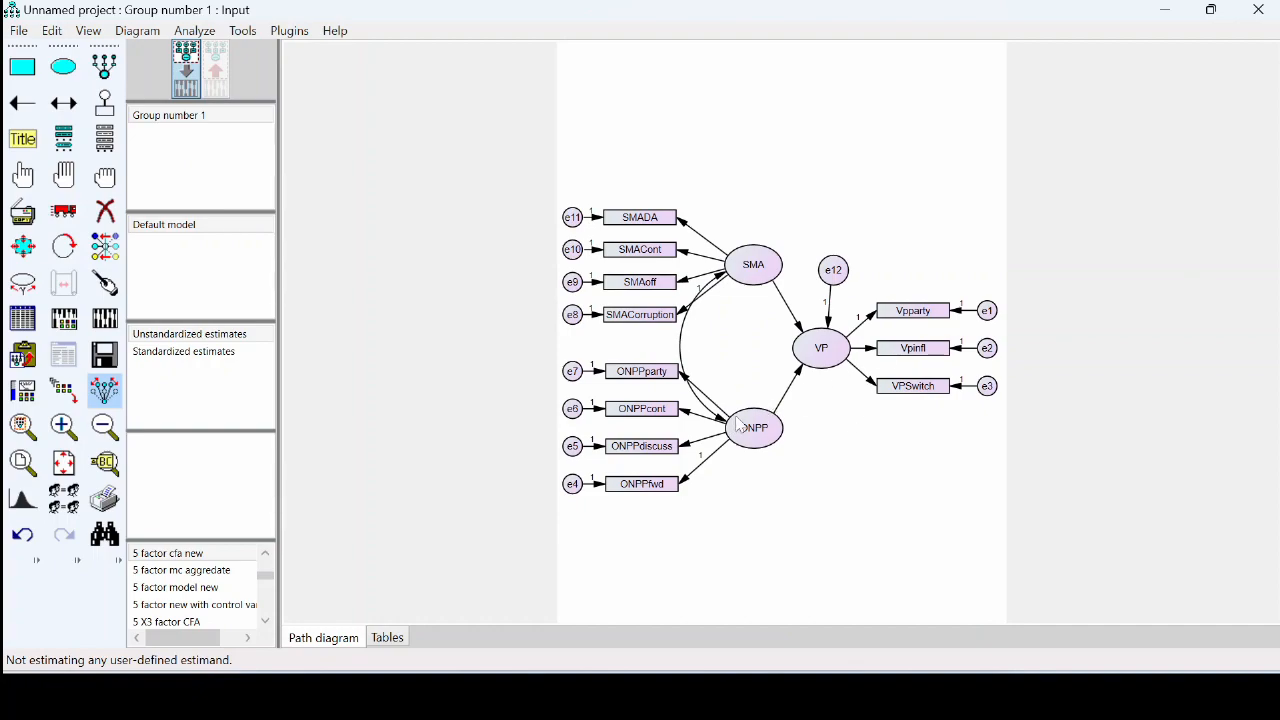
Step: Set the analysis output to include standardized estimates, squared multiple correlations, indirect, direct & total effects, and covariances and correlations of estimates, with minimization history
click(138, 352)
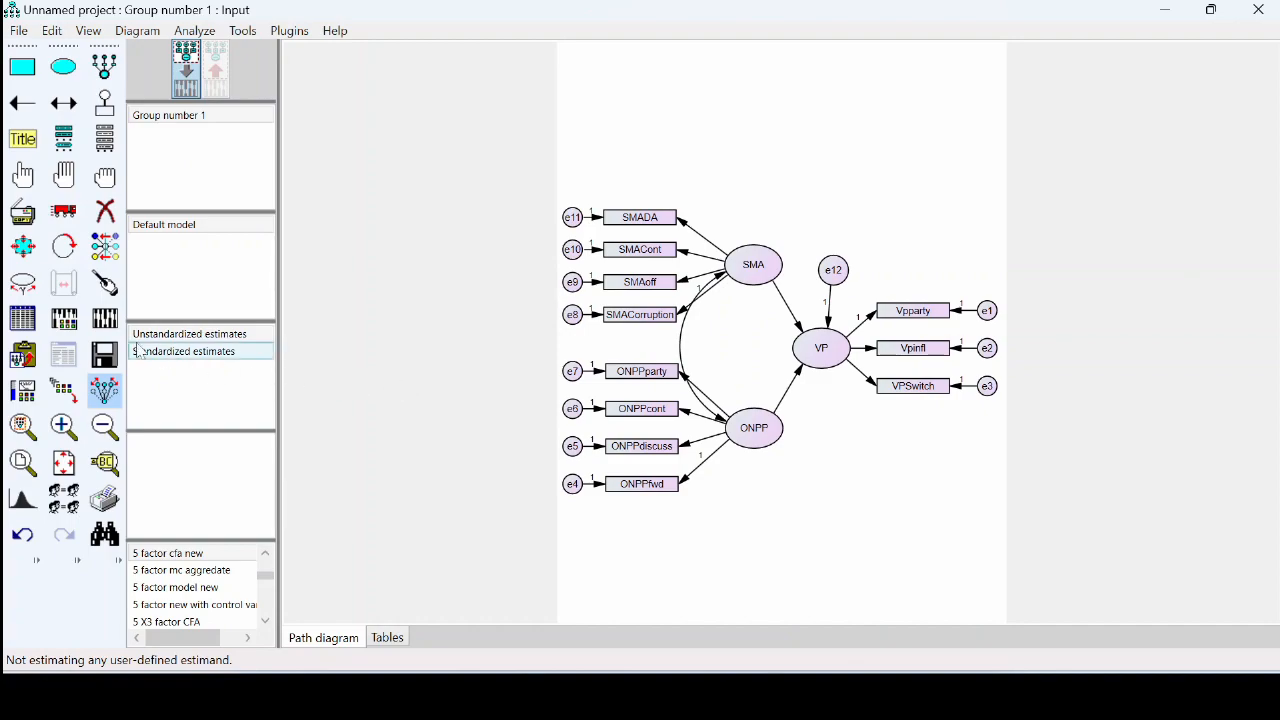
click(70, 318)
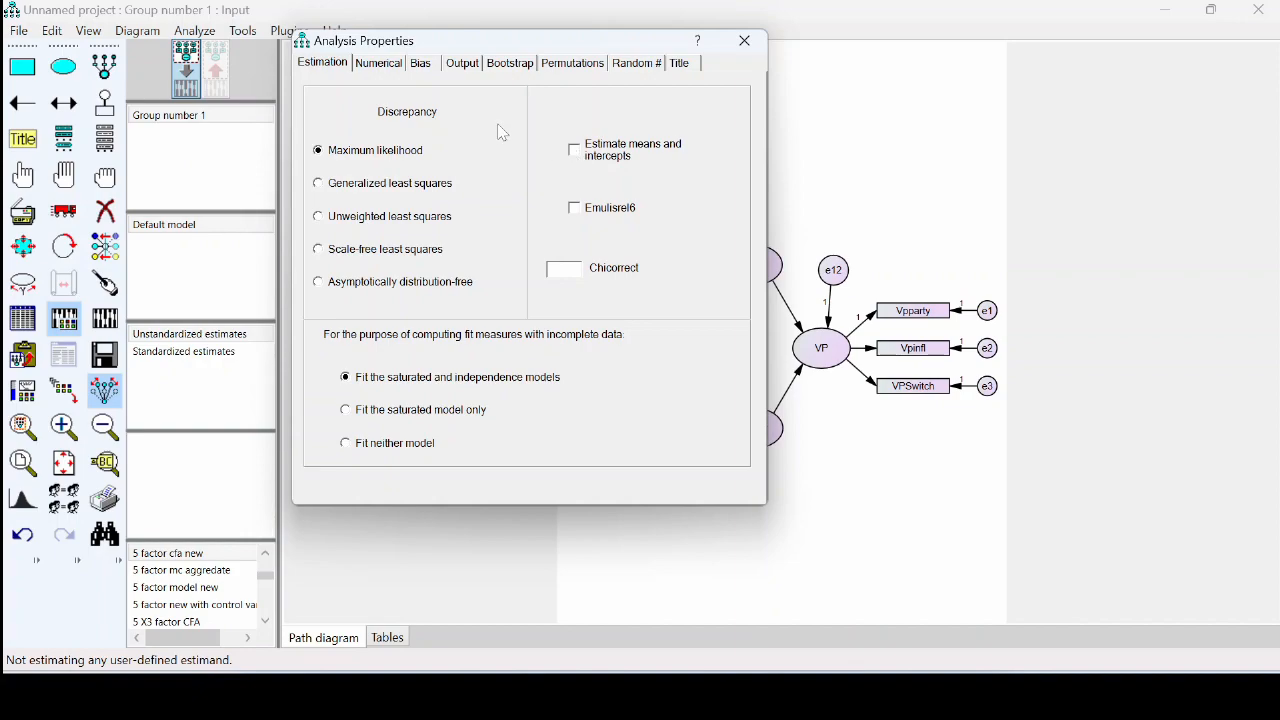
click(463, 64)
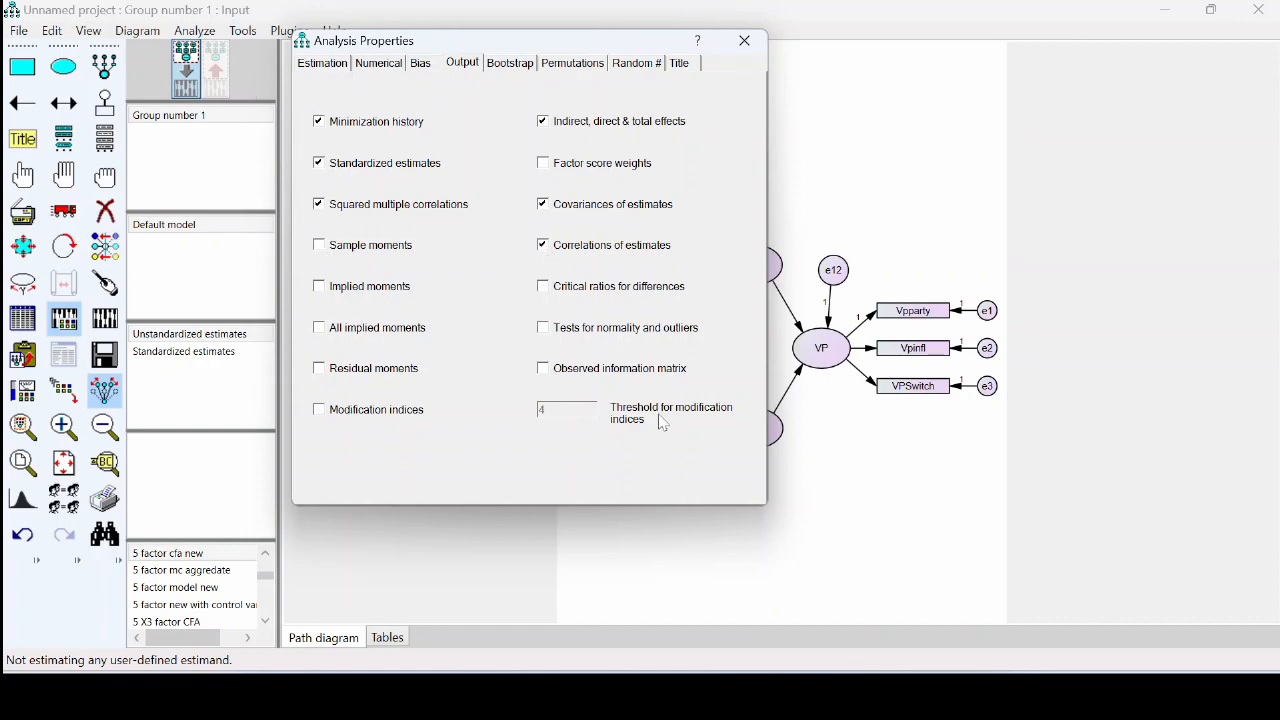
click(744, 40)
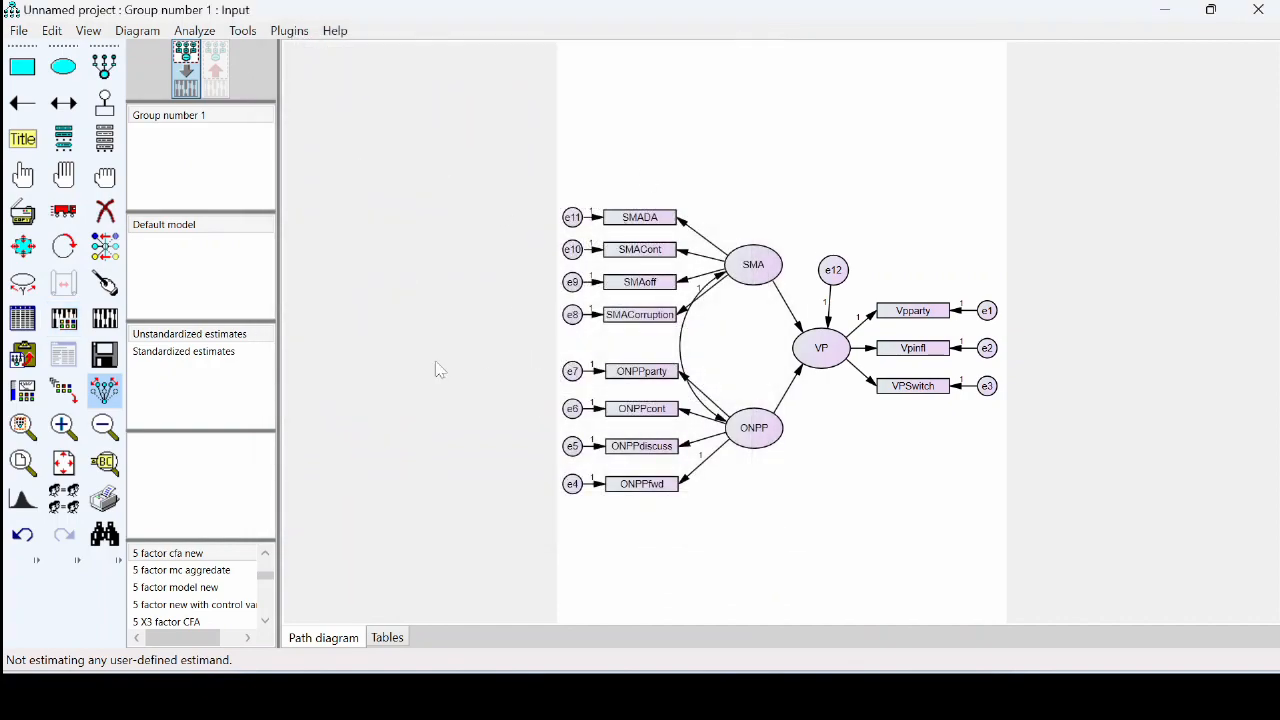
Step: Enable bootstrapping with 2000 samples in the analysis properties, checking the linked data file's sample size
click(64, 318)
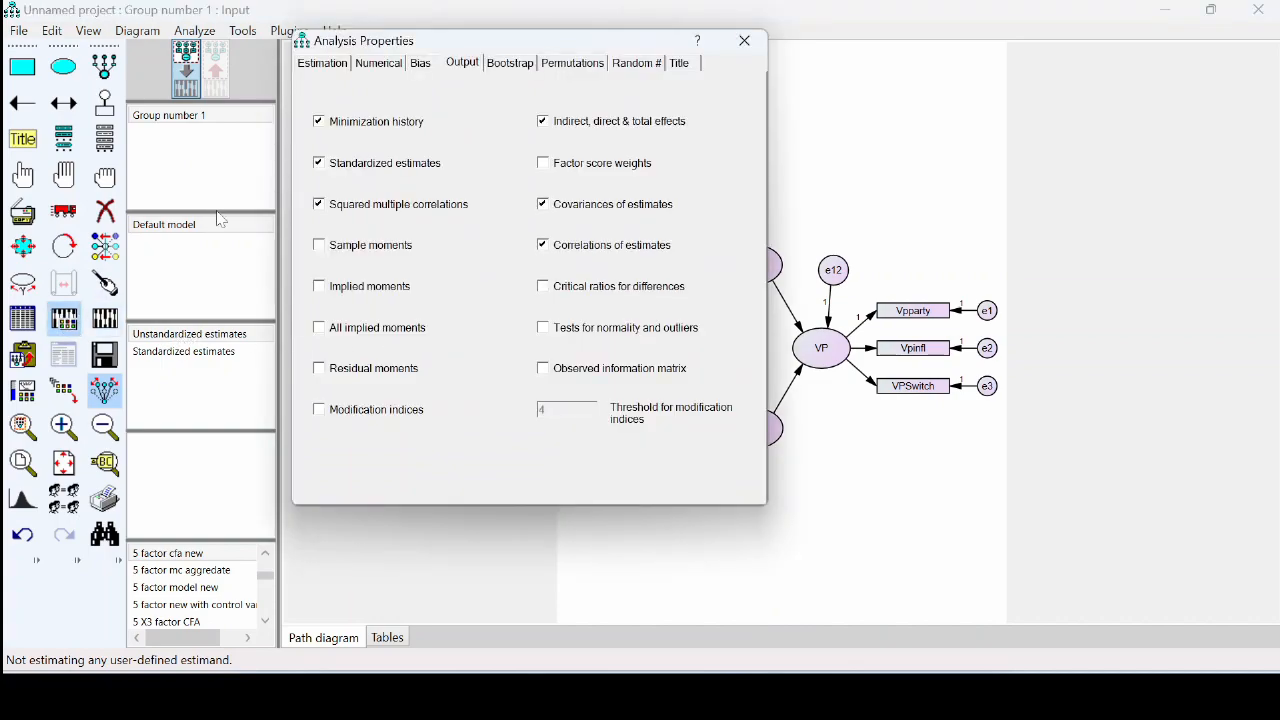
click(510, 66)
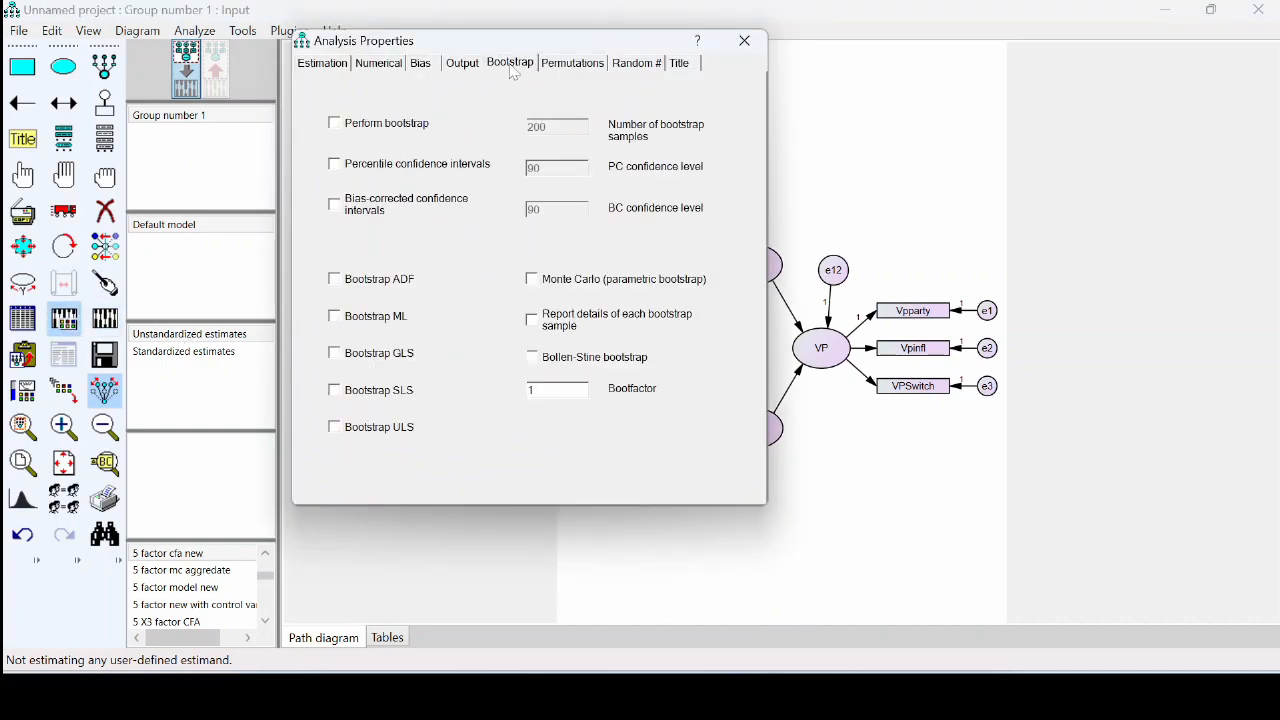
click(342, 128)
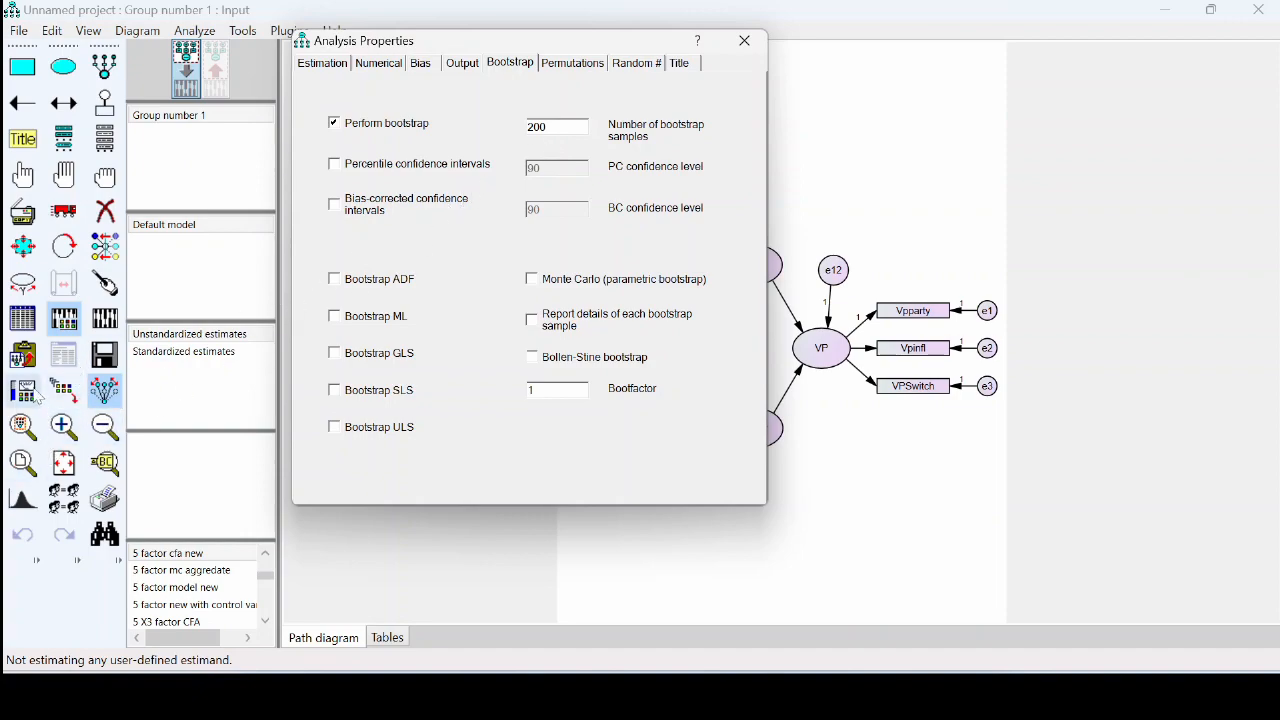
click(23, 319)
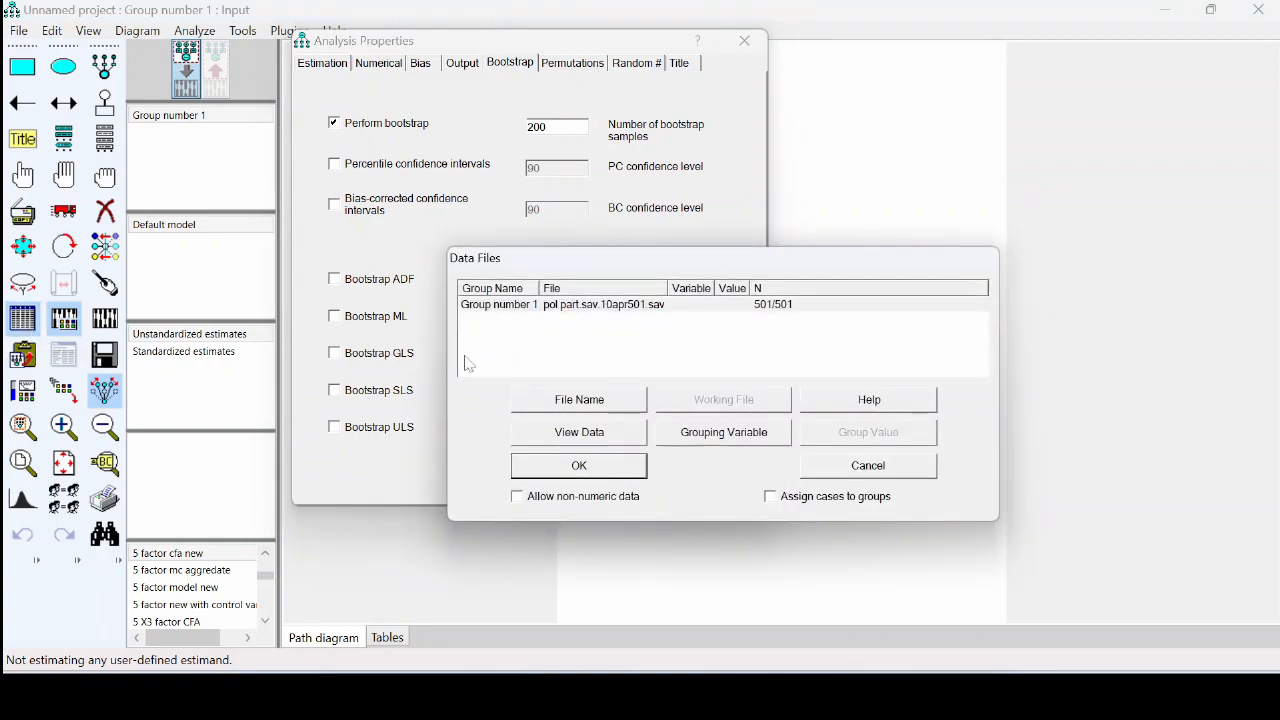
click(583, 464)
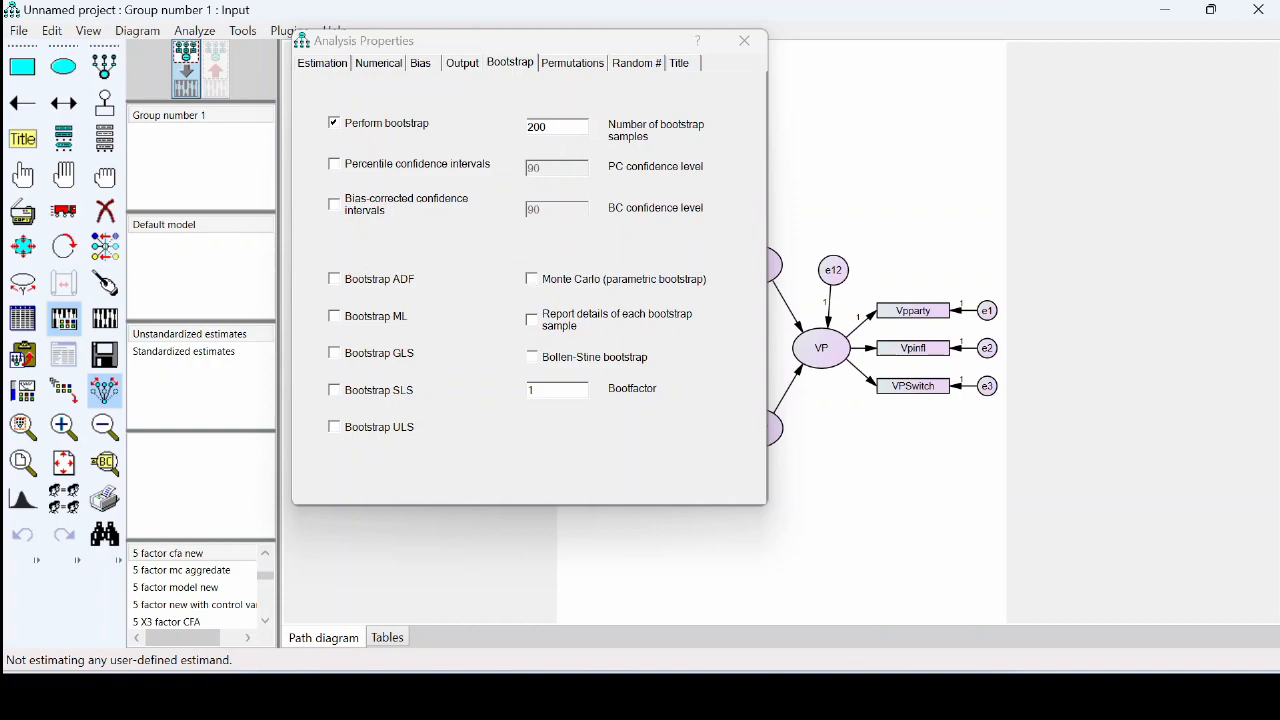
click(547, 127)
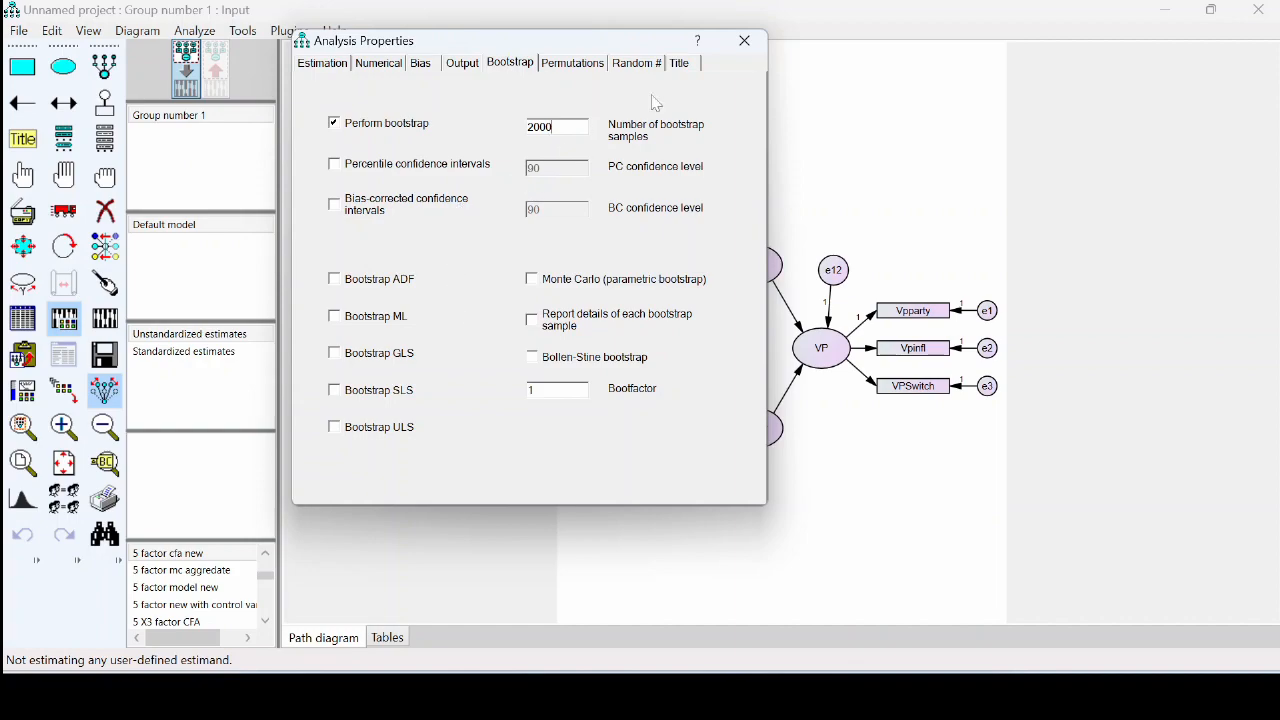
click(745, 48)
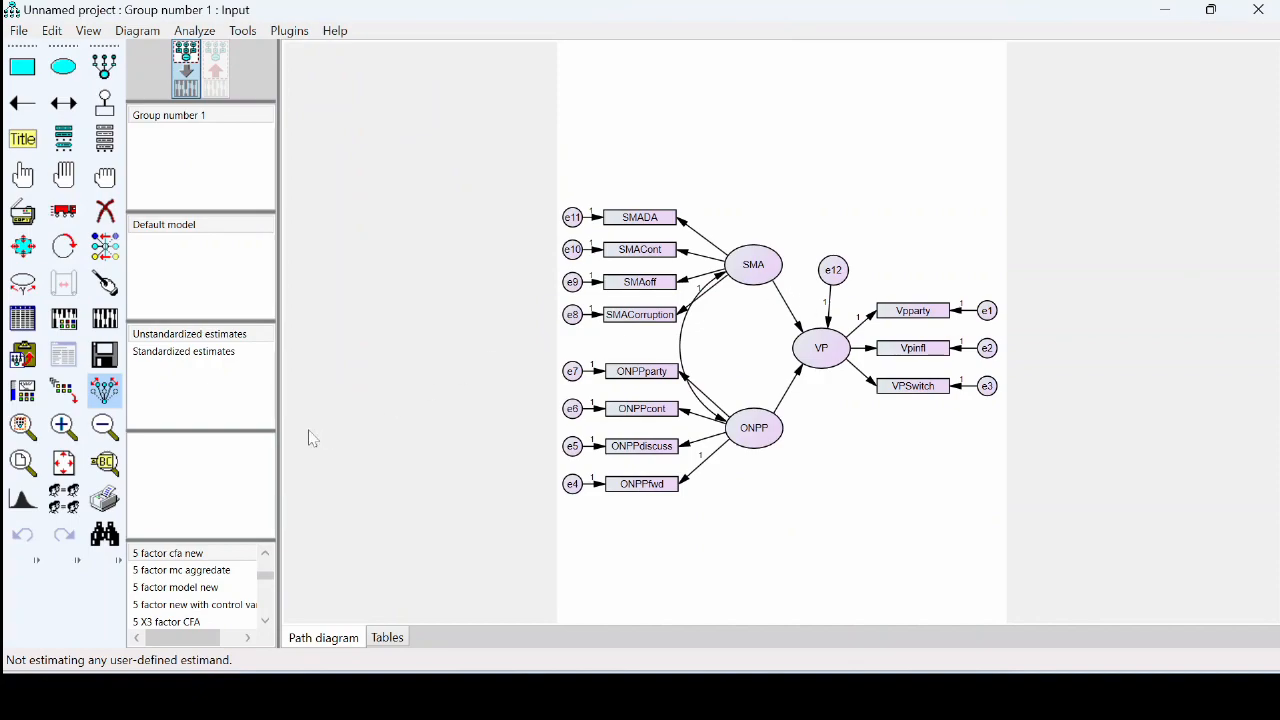
Step: Run the estimation and link Group number 1 to the SPSS data file pol part.sav
click(105, 320)
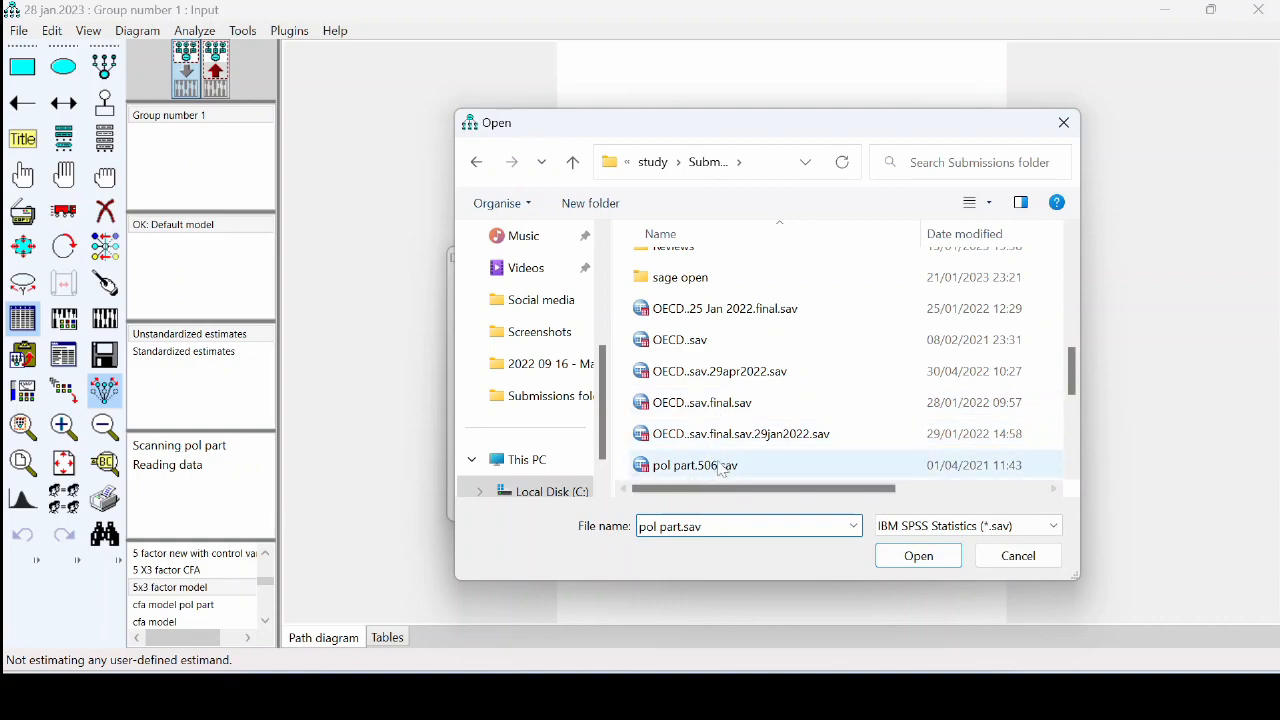
scroll(790, 451, down, 2)
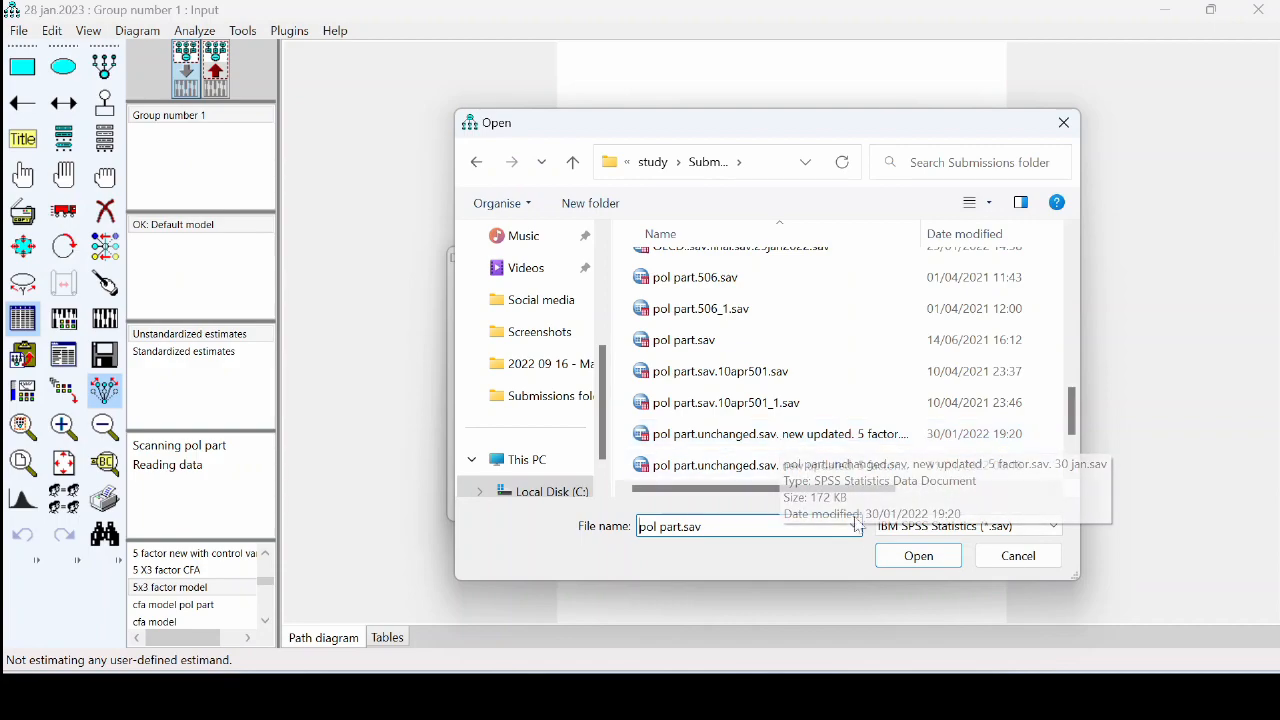
click(920, 557)
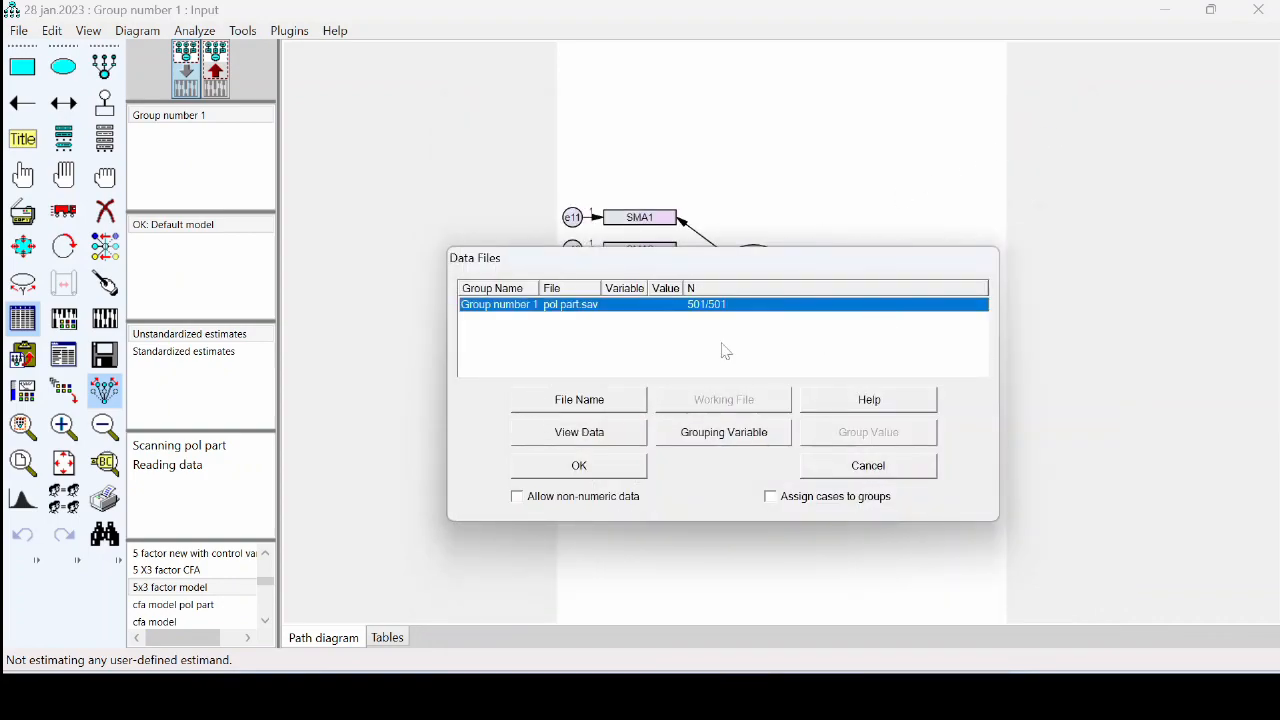
click(610, 466)
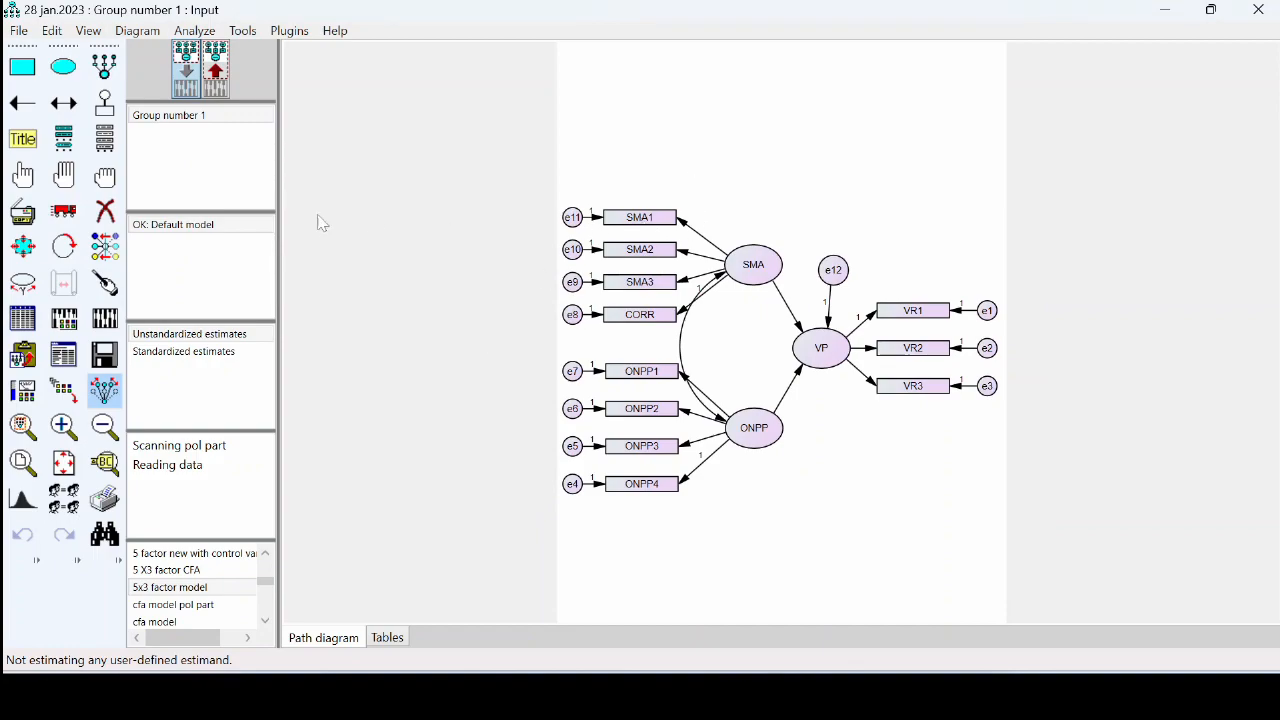
Step: Compare the dataset's variable list with the indicators in the path diagram
click(104, 138)
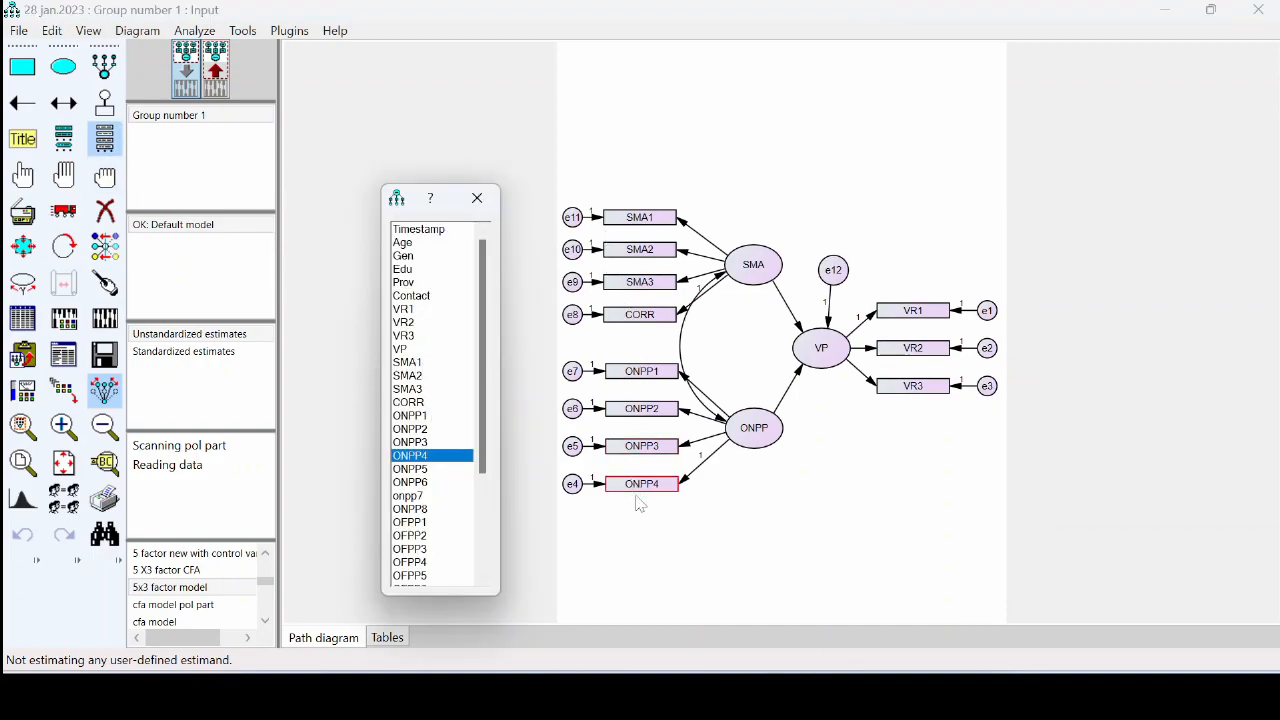
click(477, 198)
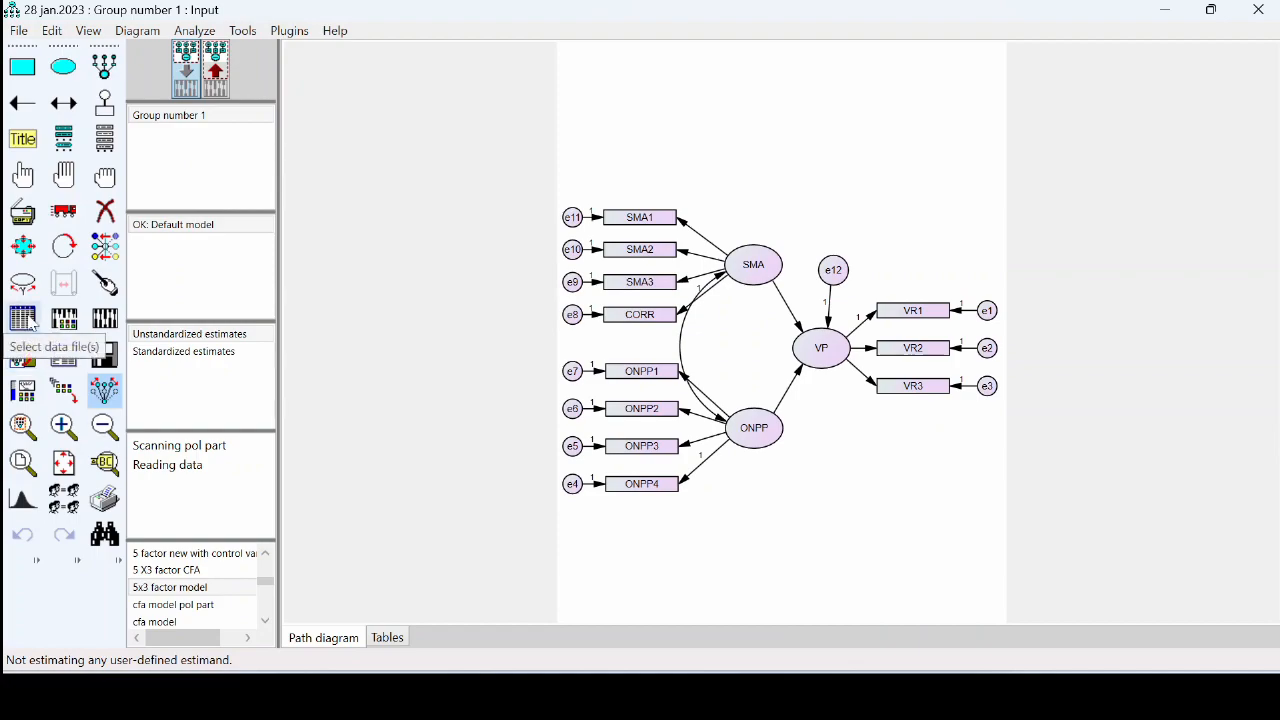
Step: Calculate the estimates and view the output path diagram with standardized estimates
click(64, 318)
click(106, 320)
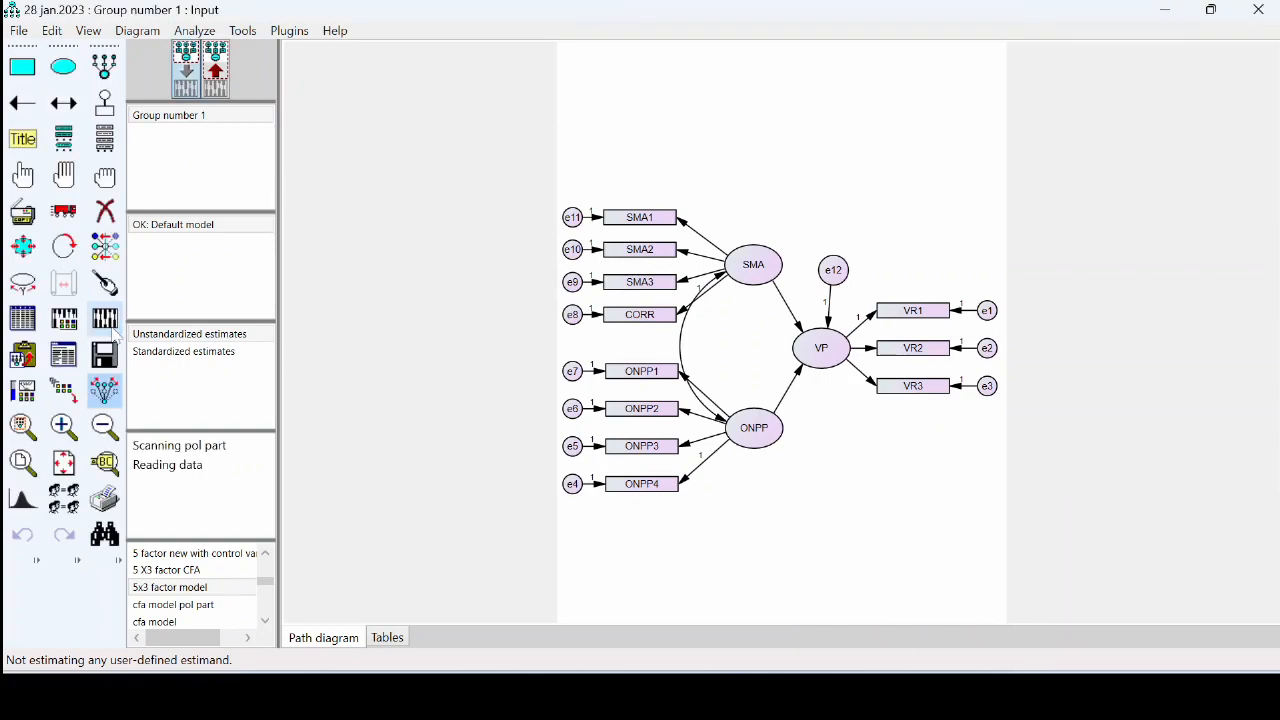
click(216, 72)
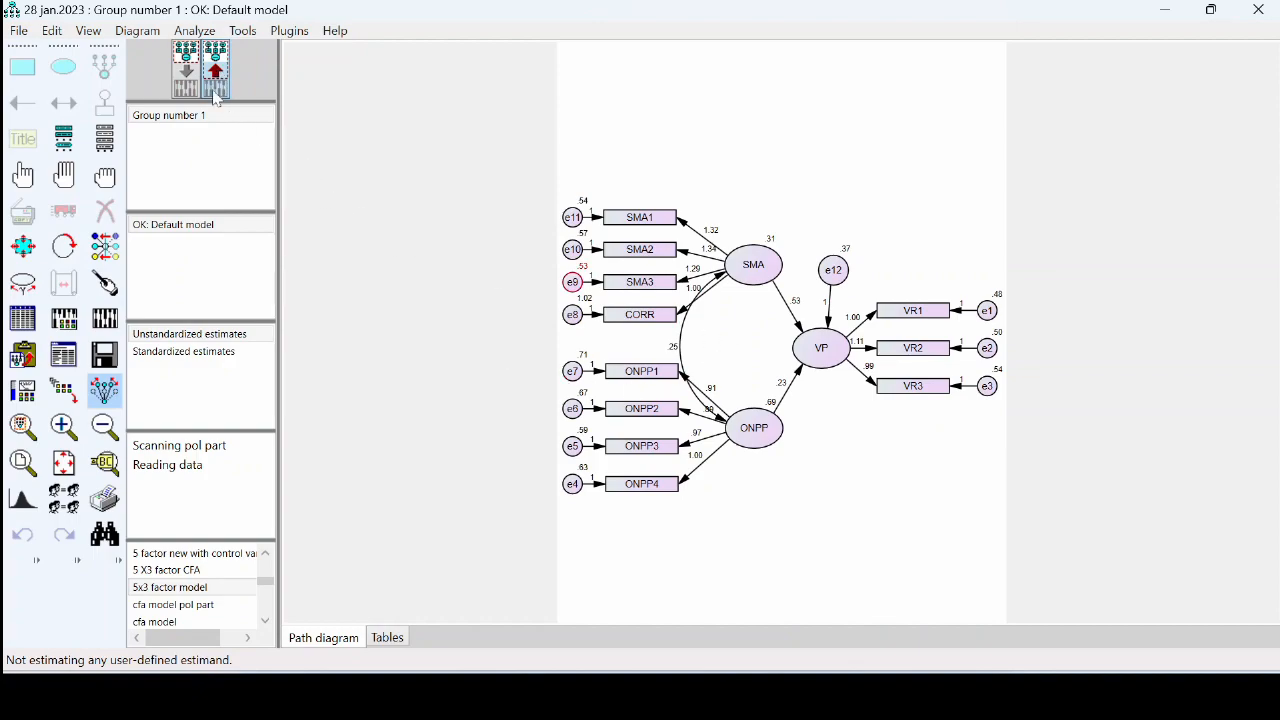
click(192, 353)
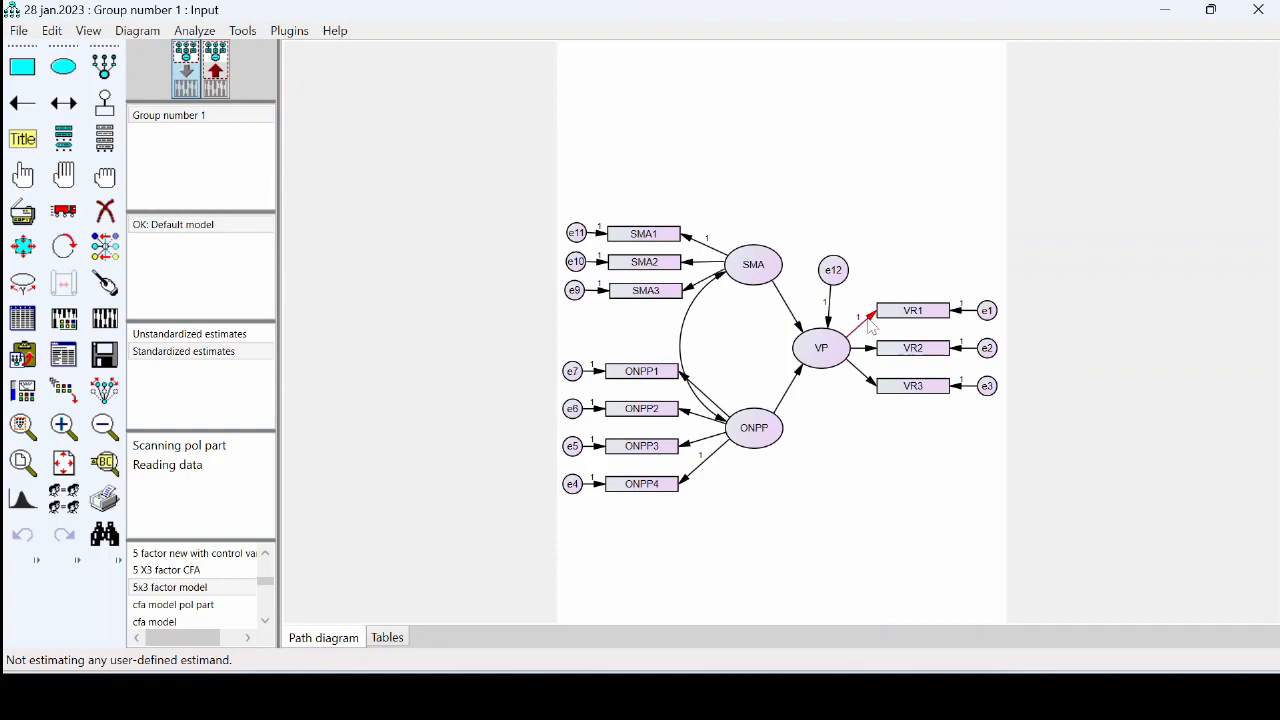
Step: Remove the fixed regression weight from the path between VP and VR1
double_click(868, 330)
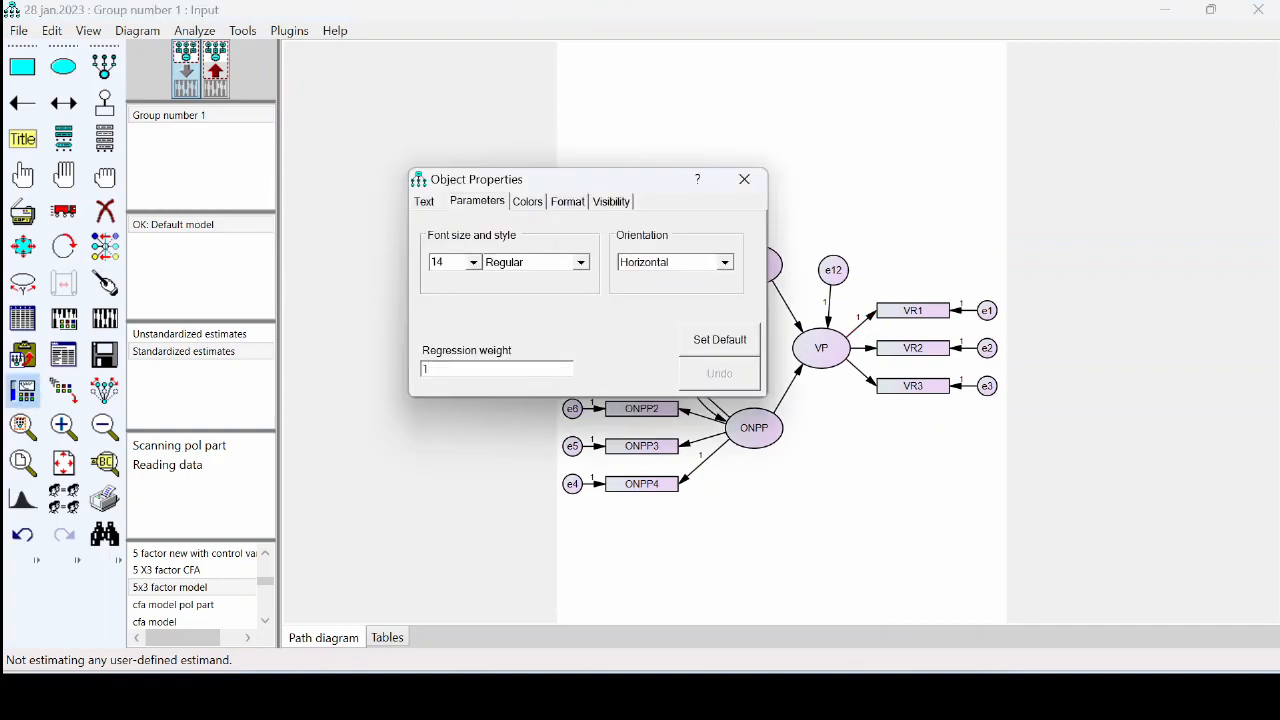
key(BackSpace)
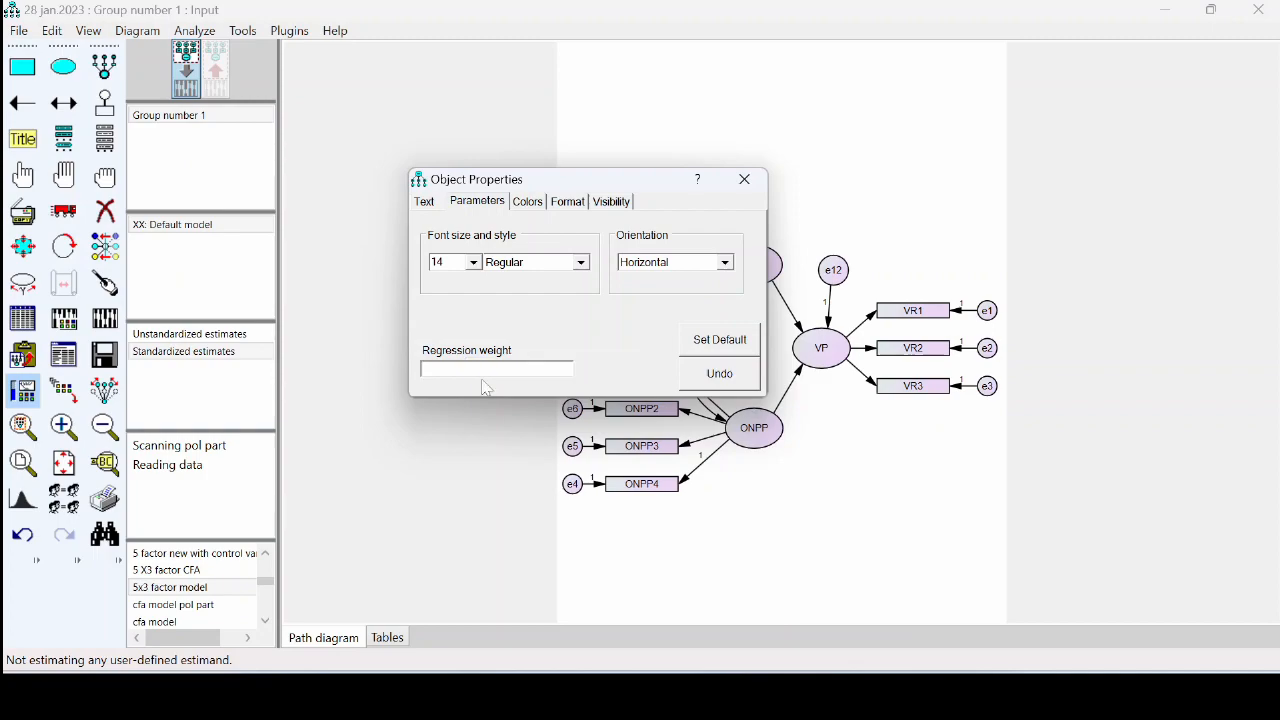
click(744, 186)
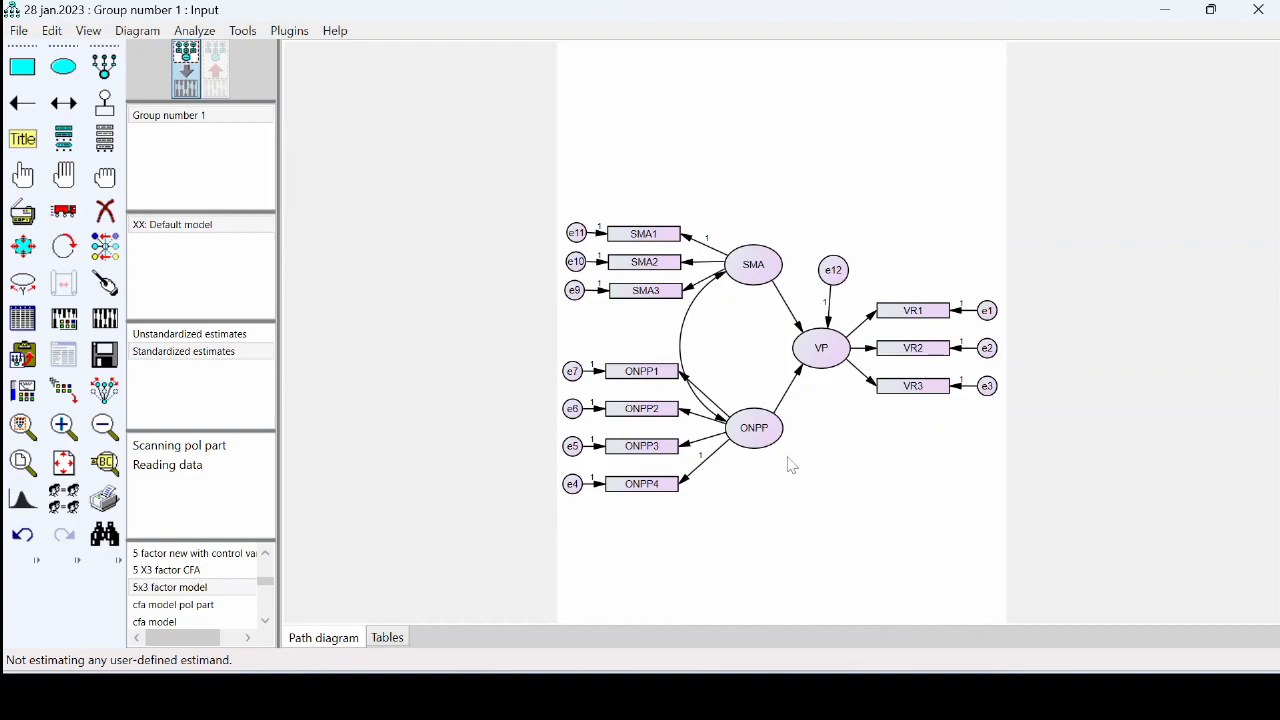
Step: Calculate the estimates and read the Notes for Model in the text output
click(112, 322)
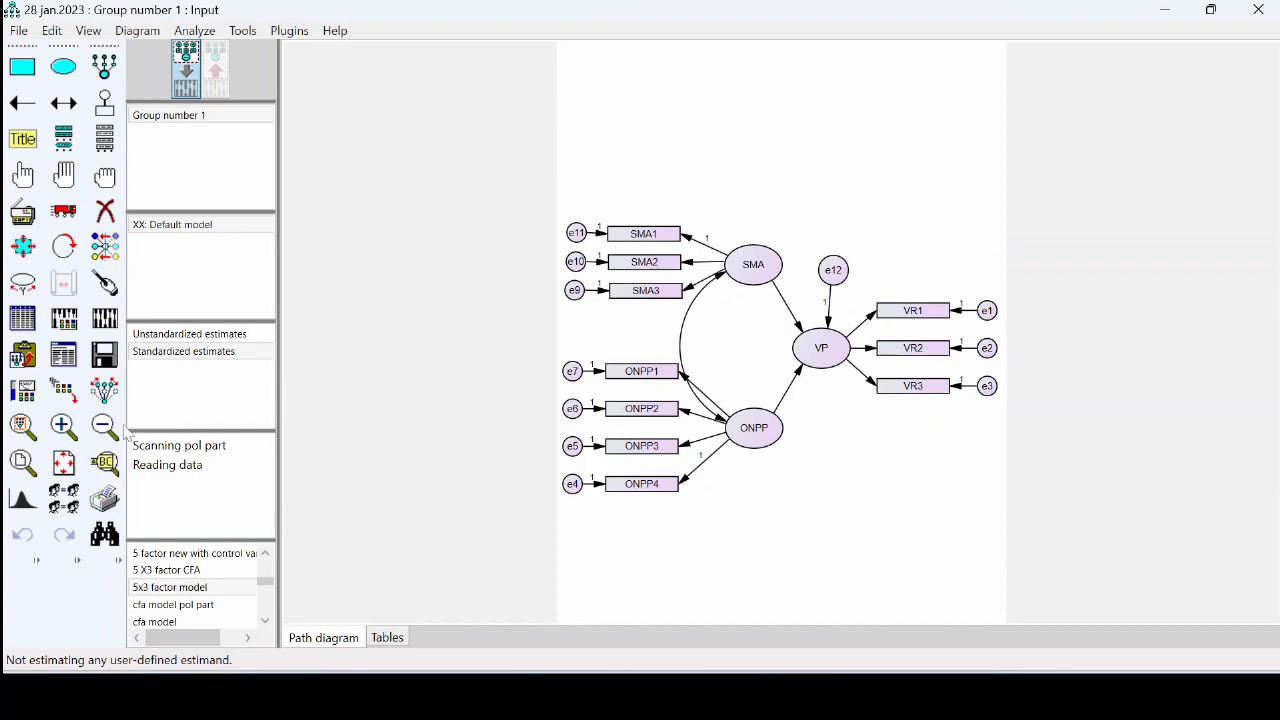
click(63, 356)
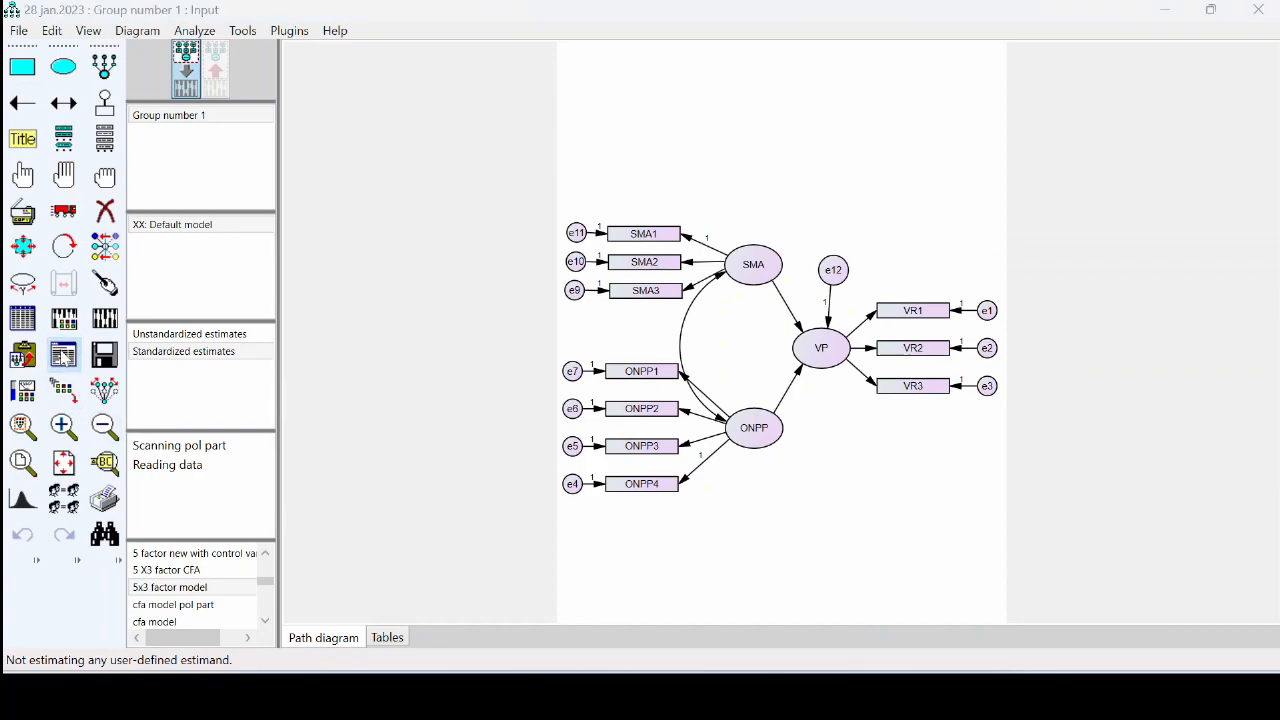
mouse_move(896, 695)
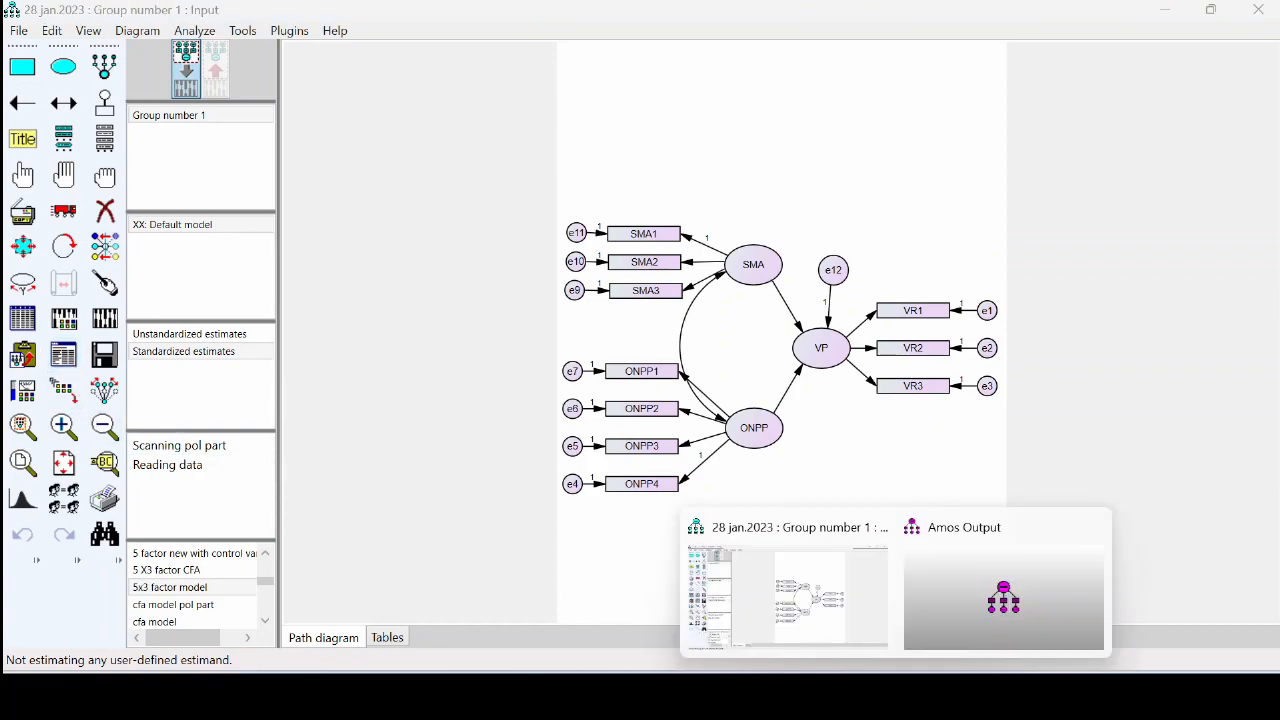
click(943, 613)
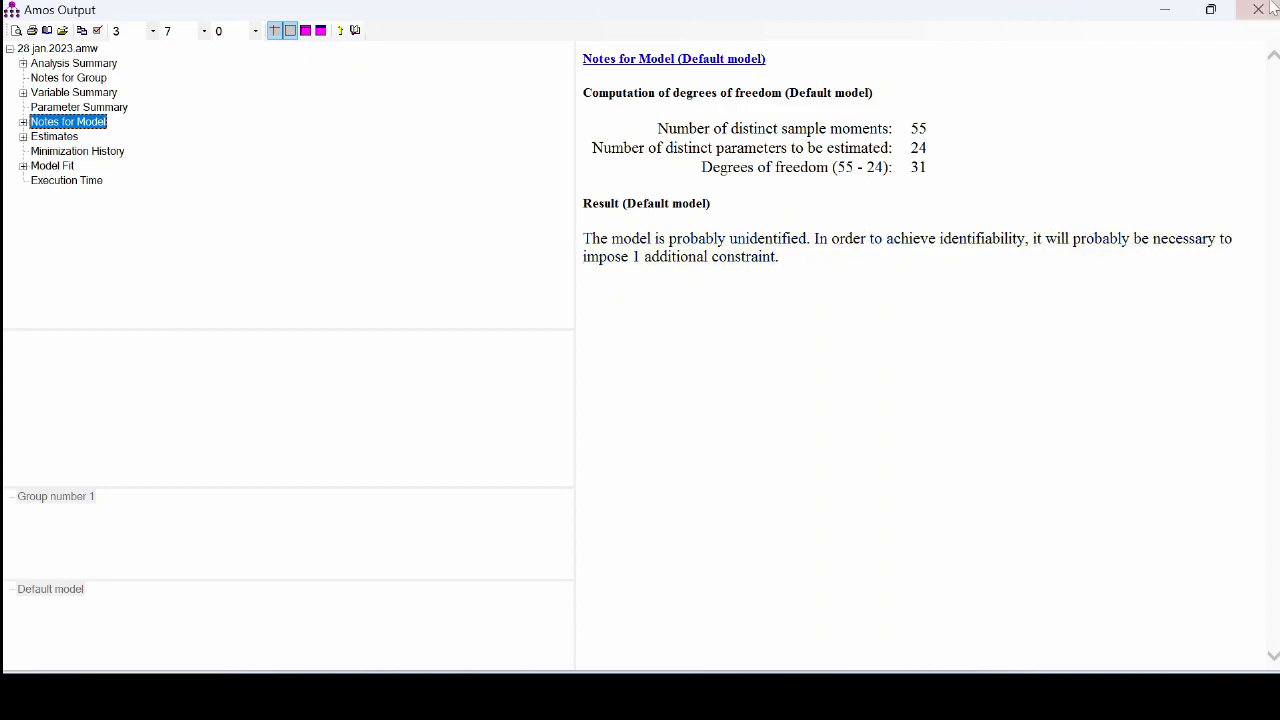
click(1168, 14)
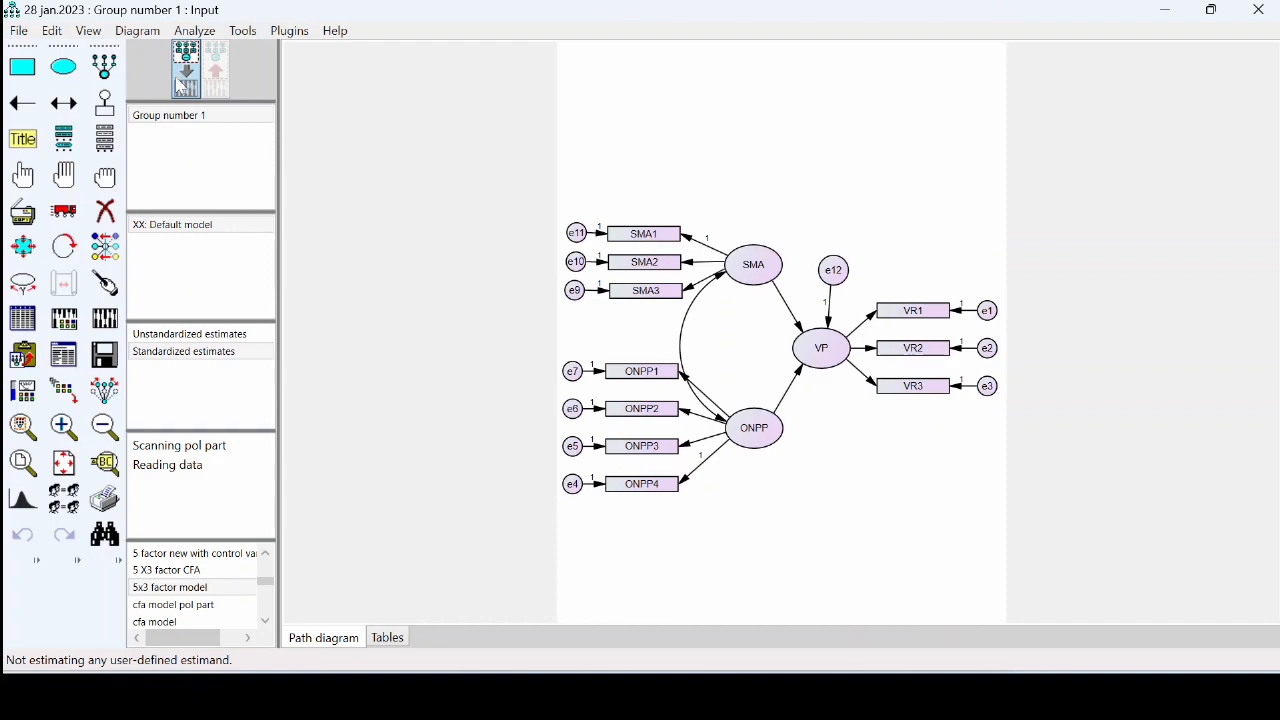
Step: Set the regression weight of the path from VP to VR3 to 1
click(168, 334)
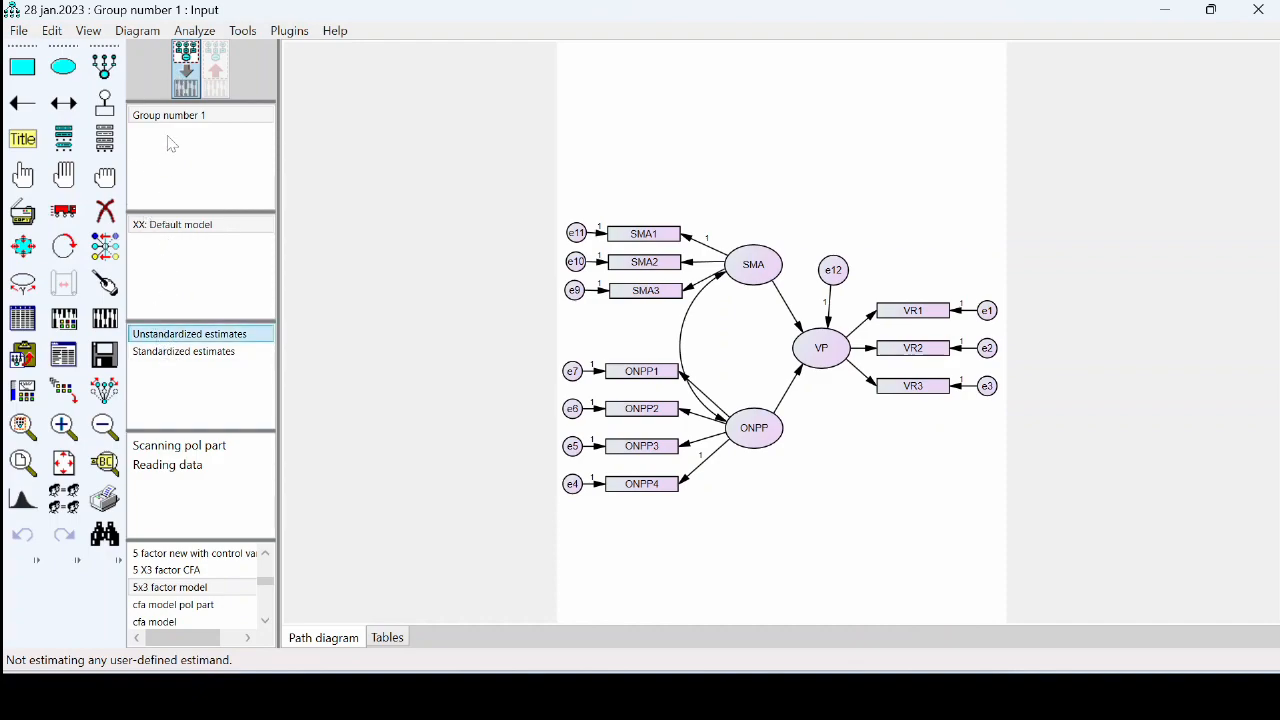
click(63, 211)
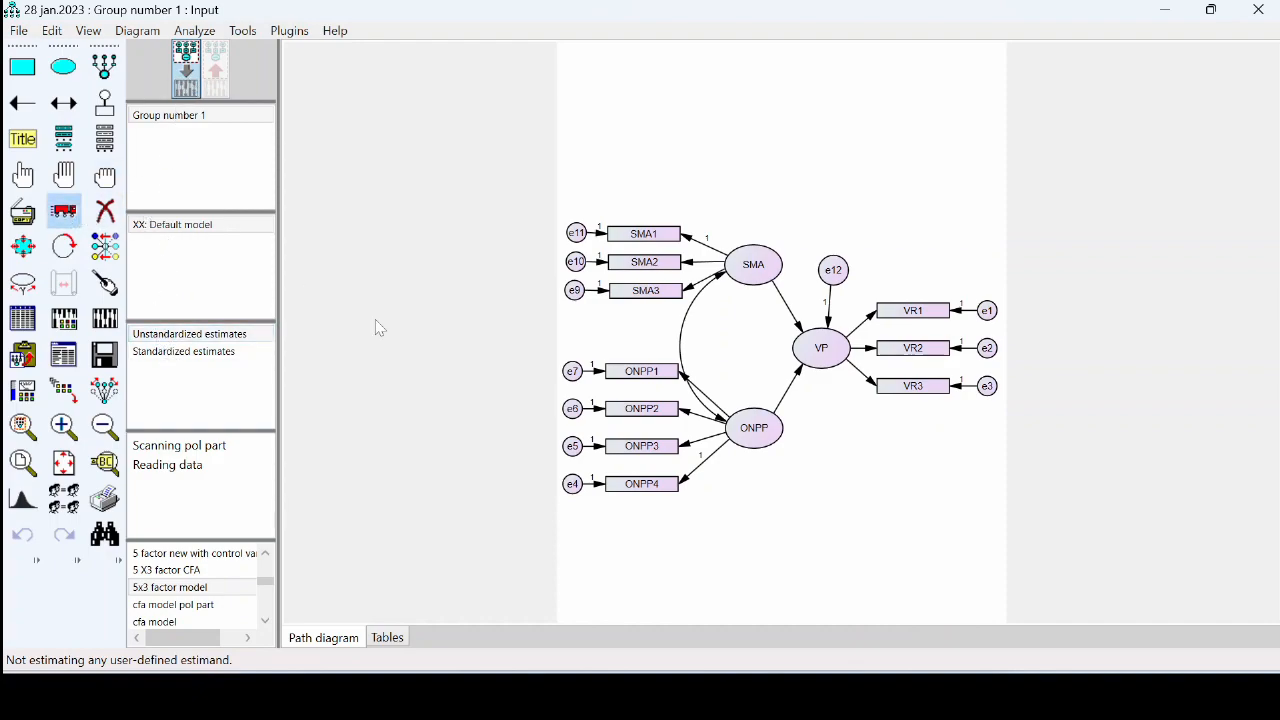
double_click(867, 384)
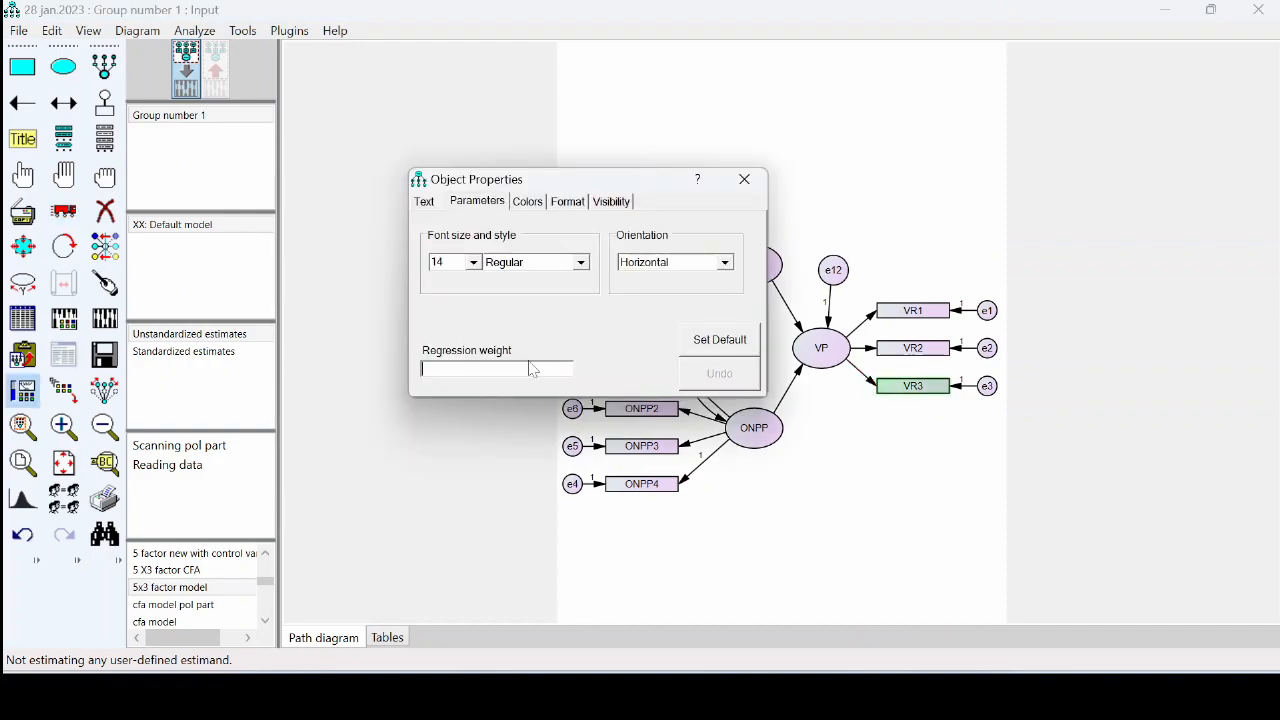
click(744, 179)
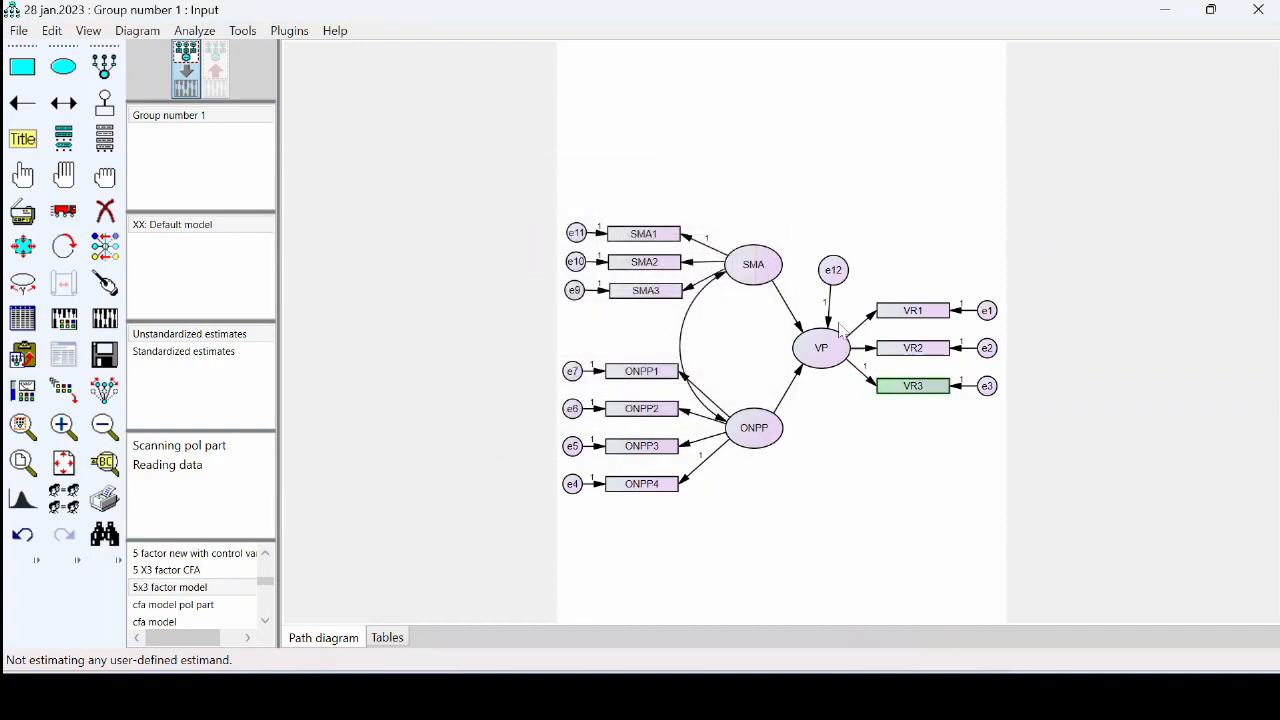
Step: Recalculate the model with VR3 as VP's reference indicator and choose standardized estimates for the output
click(154, 356)
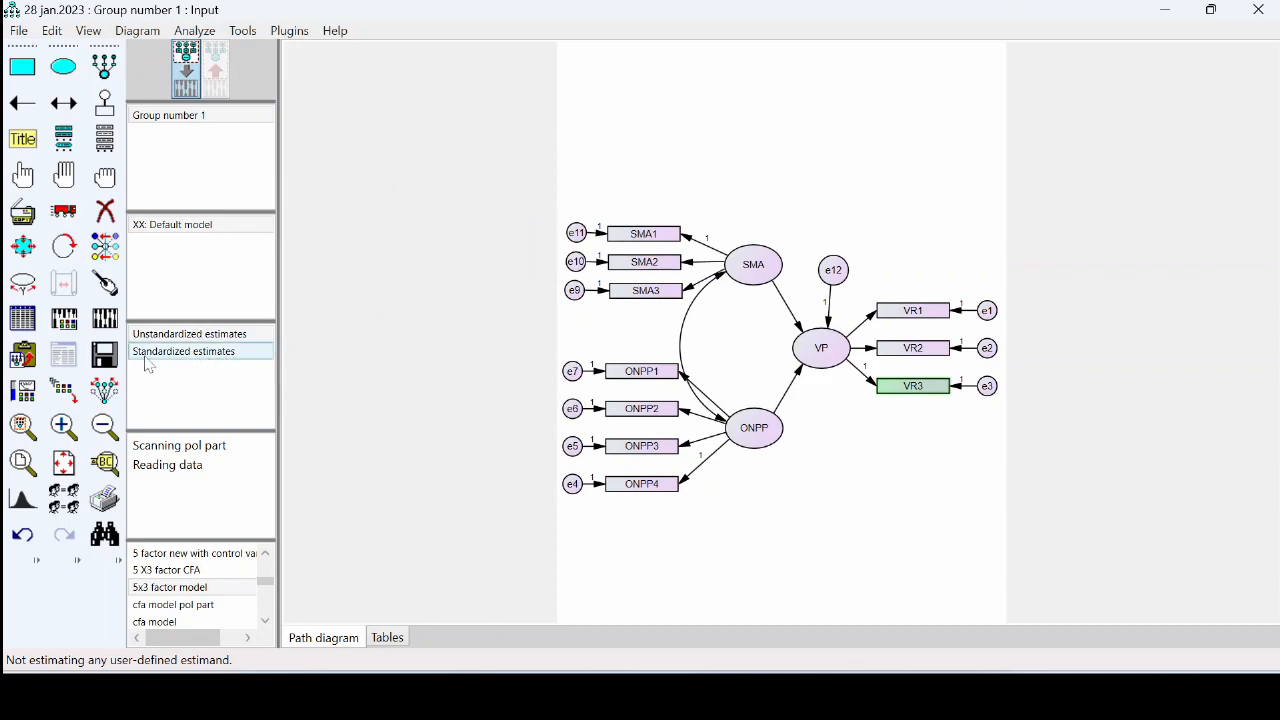
click(110, 318)
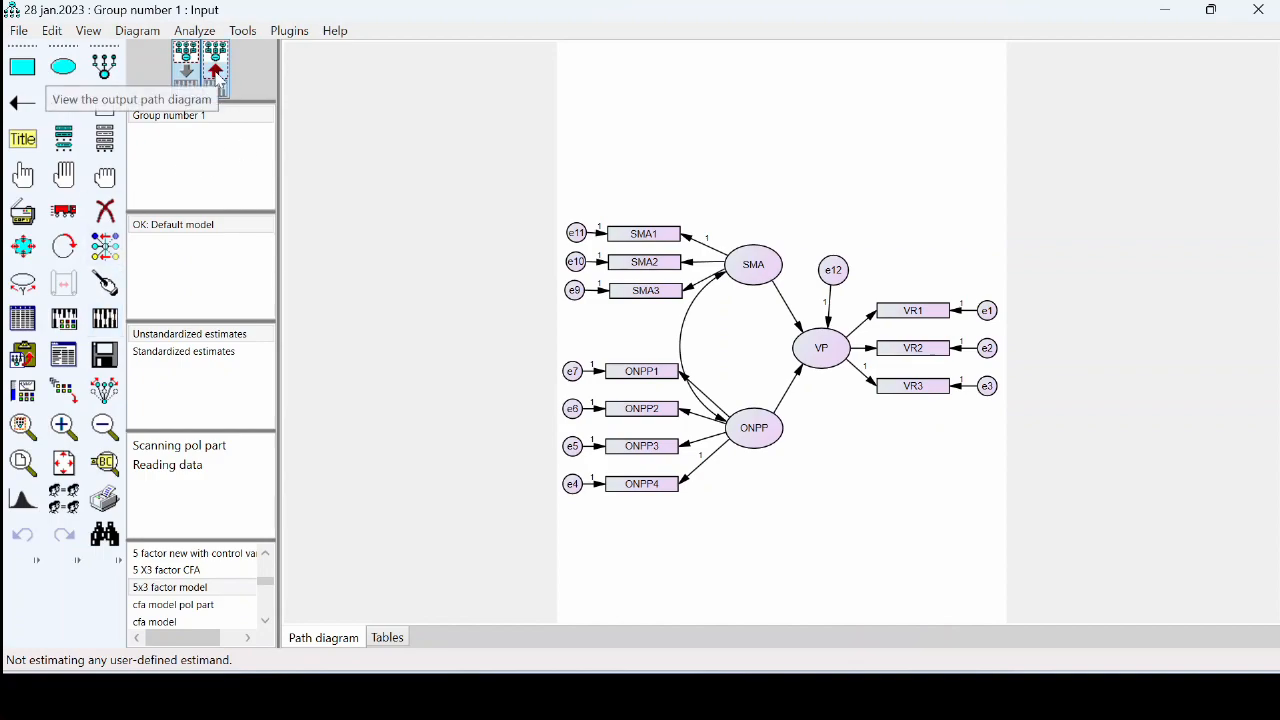
click(198, 352)
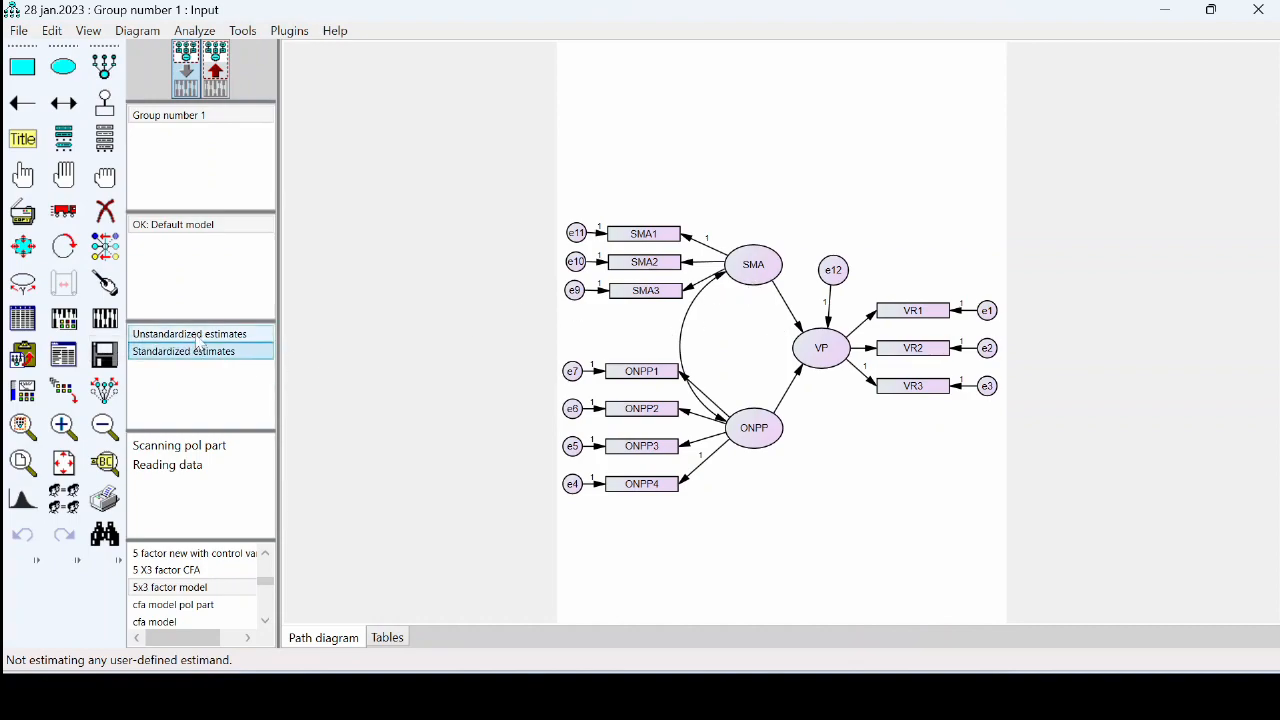
Step: Show the unstandardized estimates on the output path diagram, and switch to the standardized estimates
click(198, 340)
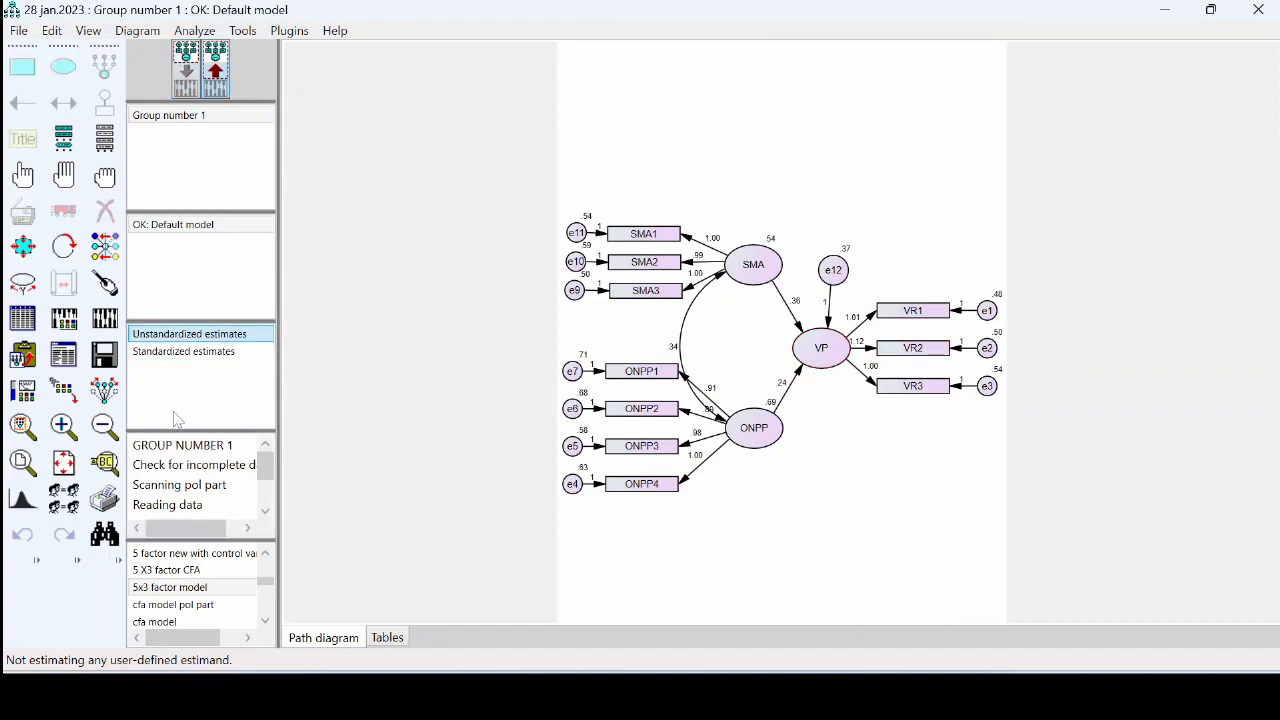
click(155, 352)
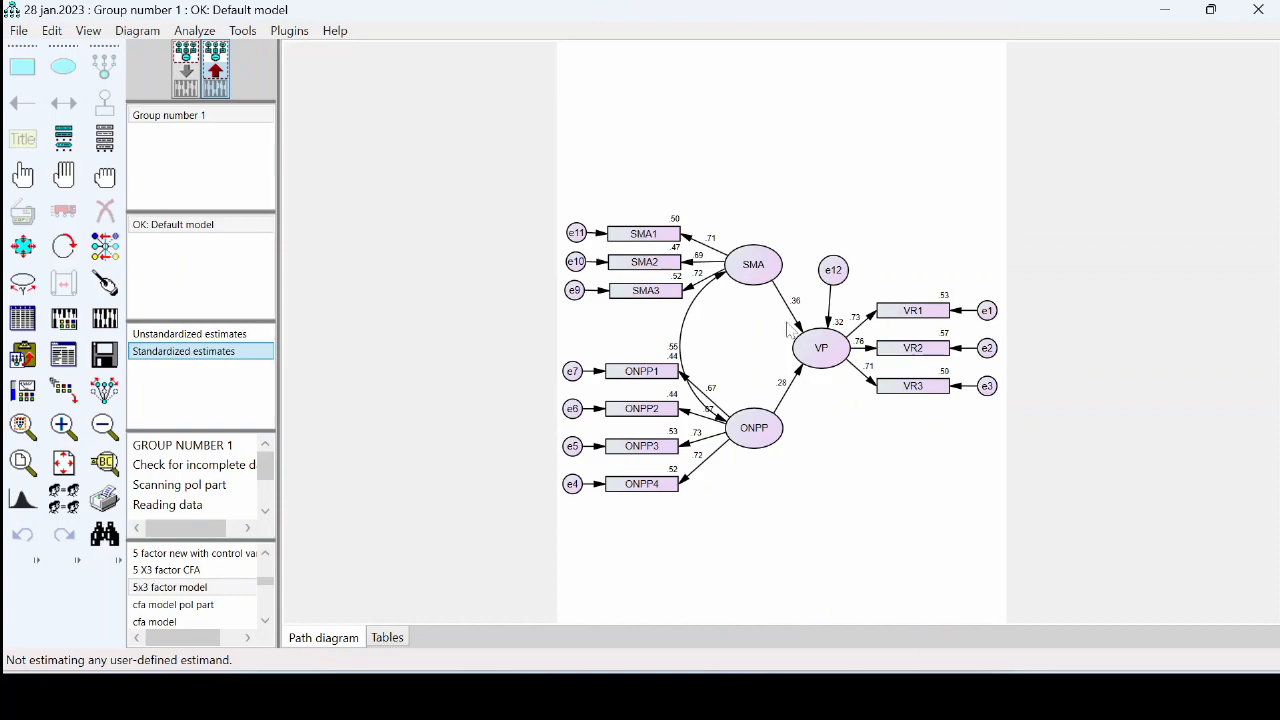
Step: Review the Estimates in the text output, including regression weights, standardized weights, covariances, correlations, variances and squared multiple correlations
click(62, 362)
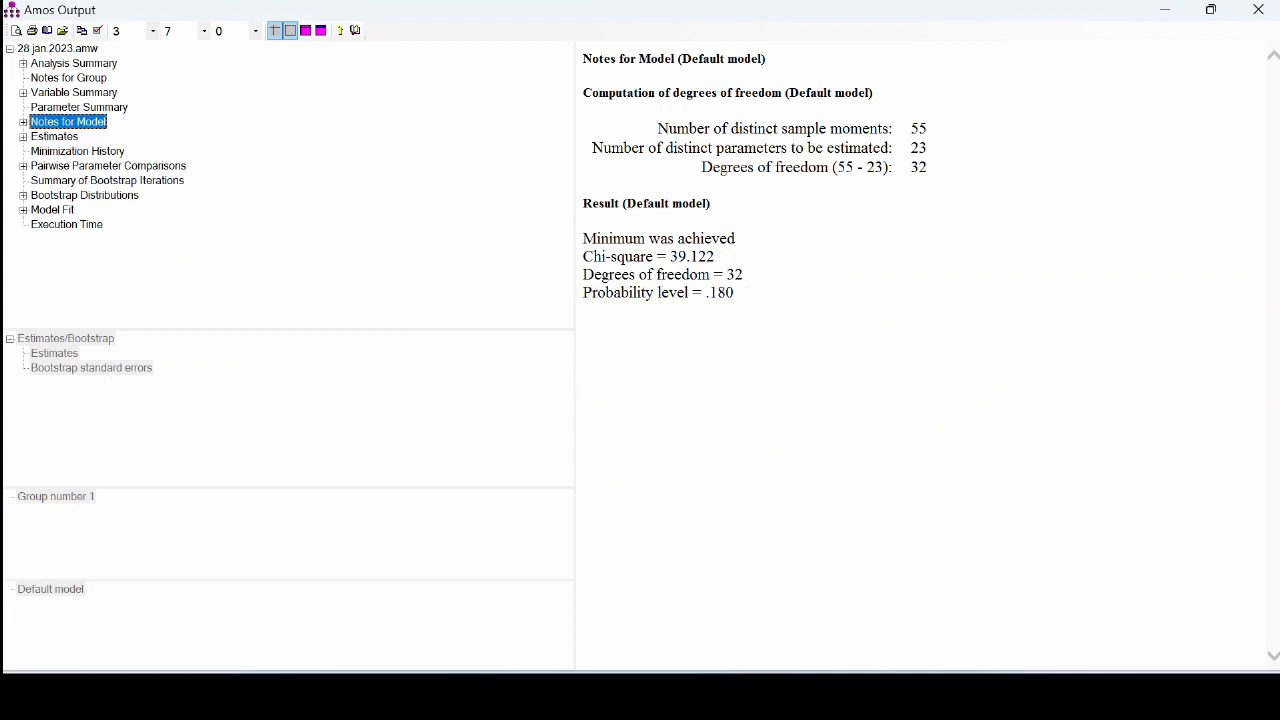
click(24, 138)
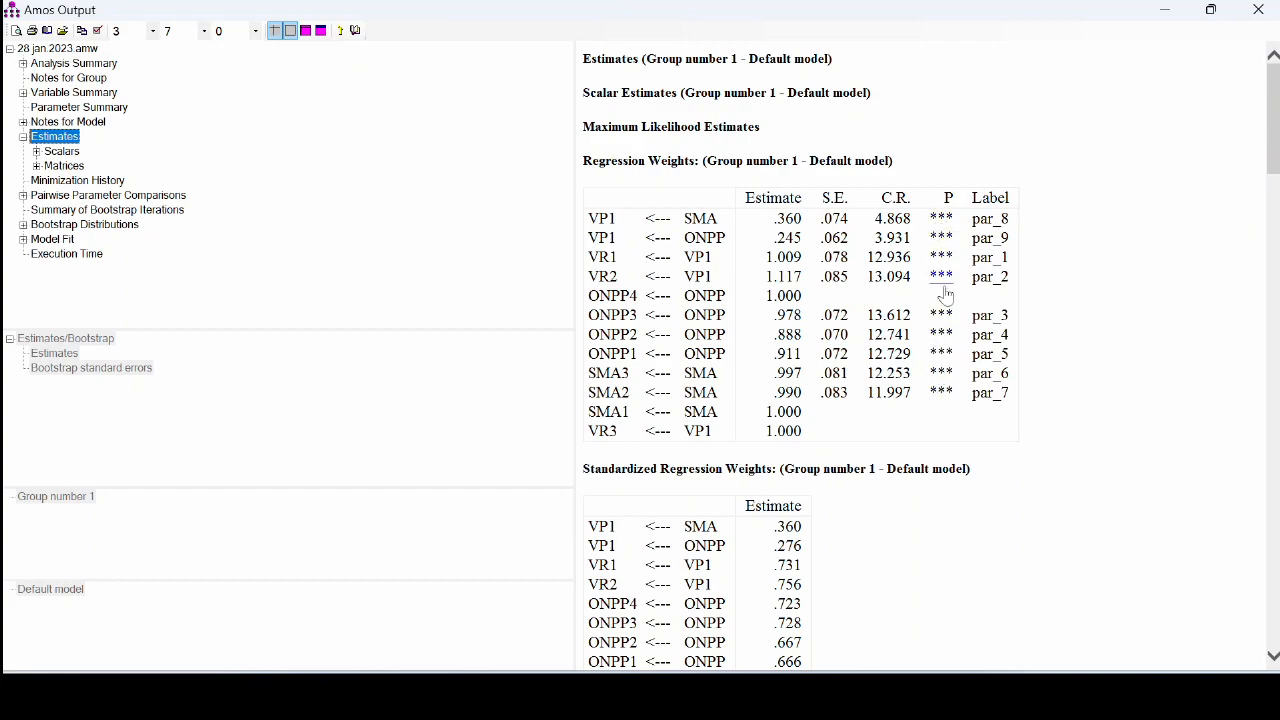
scroll(840, 430, down, 5)
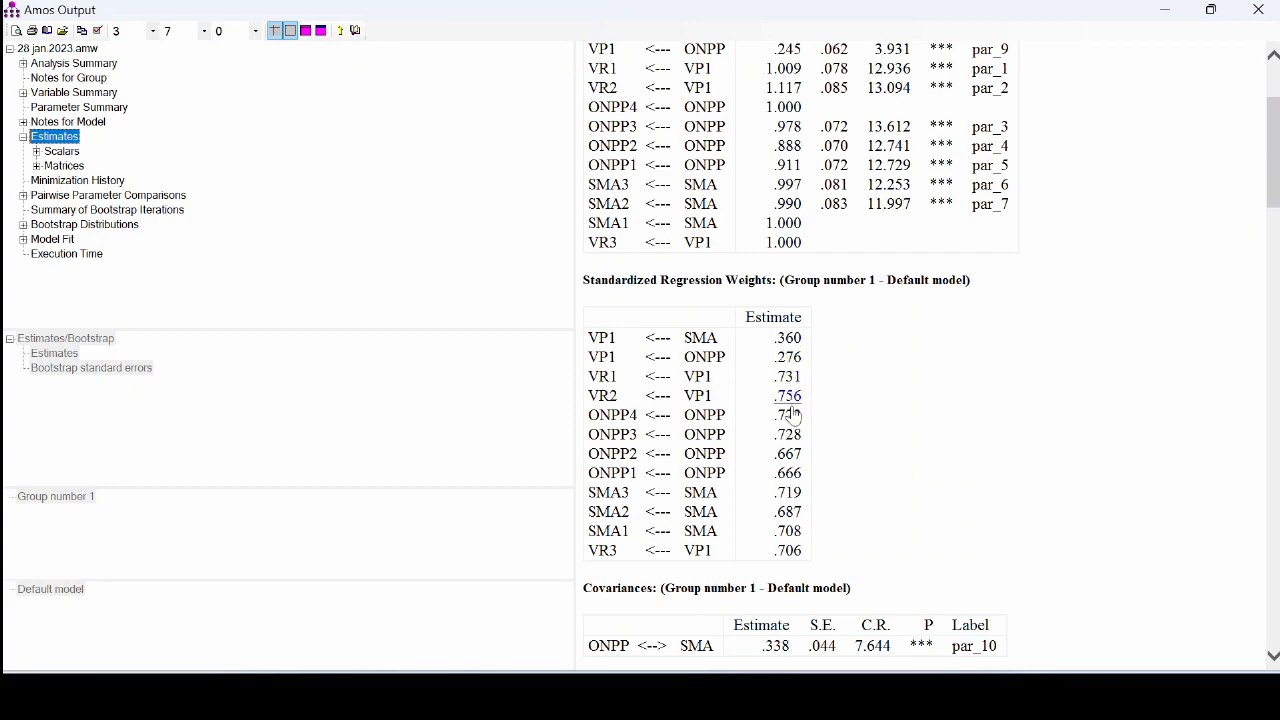
scroll(912, 462, down, 3)
scroll(912, 462, down, 7)
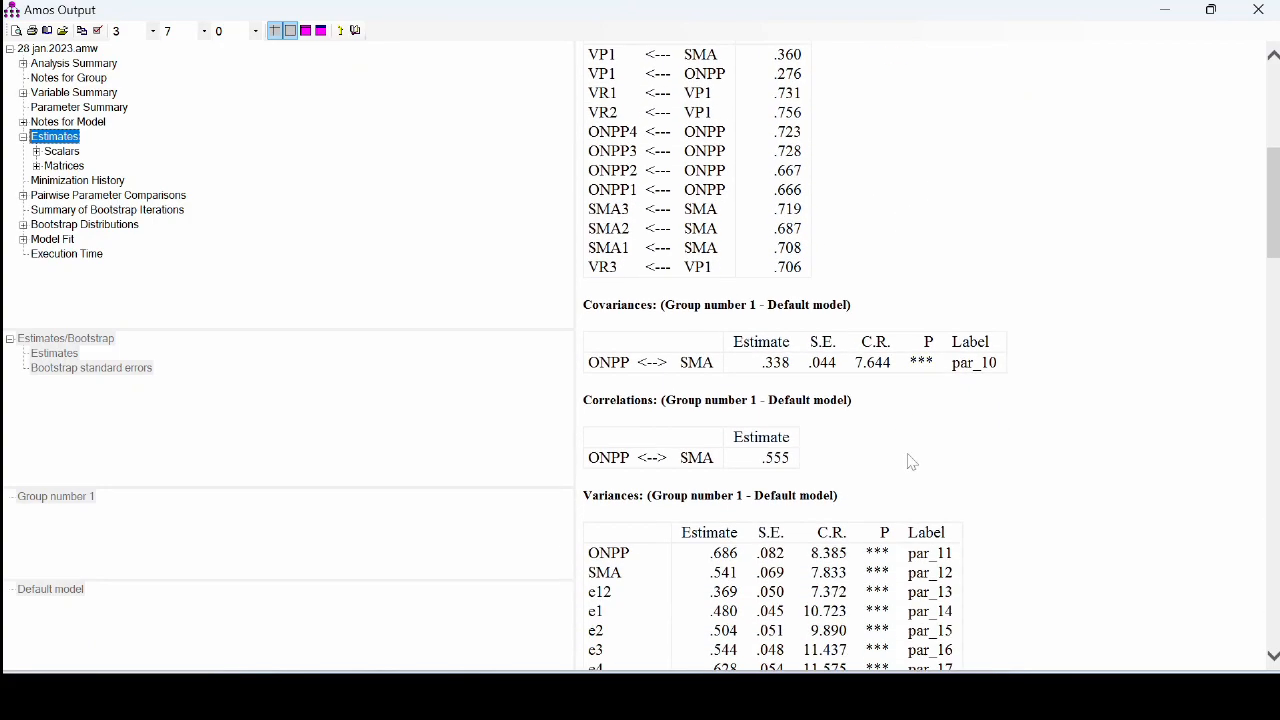
scroll(907, 461, down, 16)
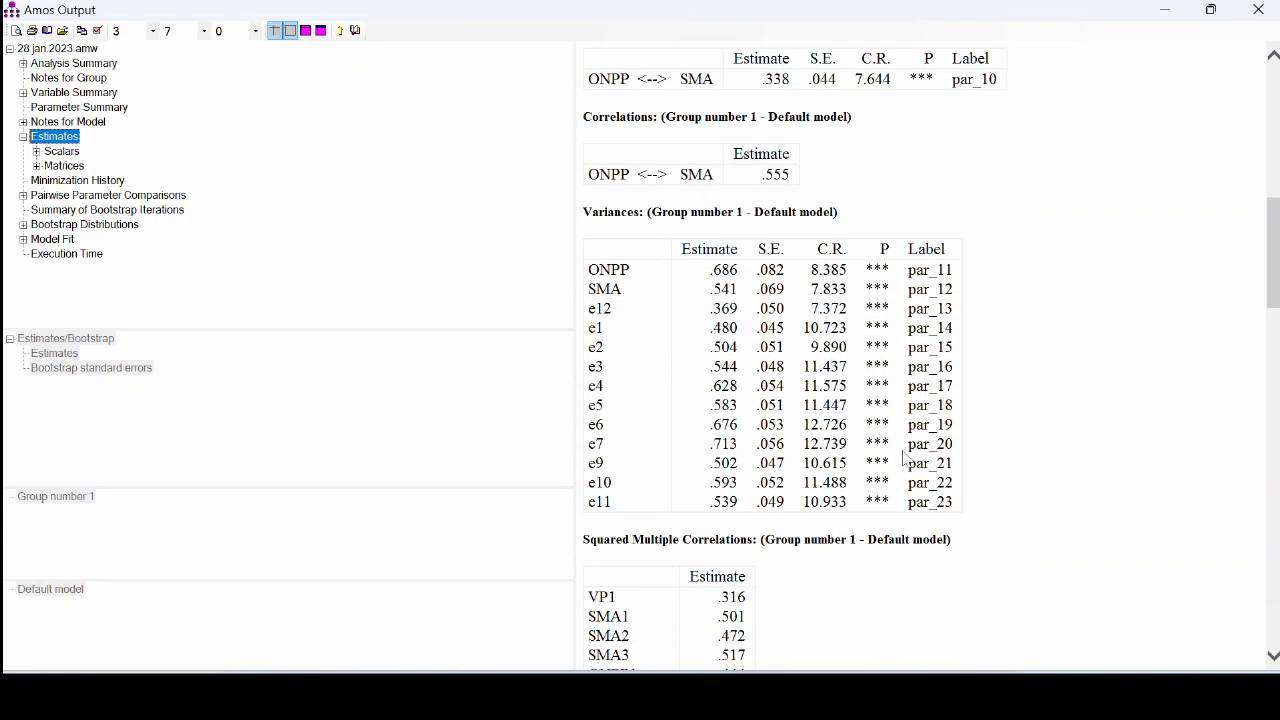
scroll(901, 455, down, 2)
scroll(901, 455, up, 20)
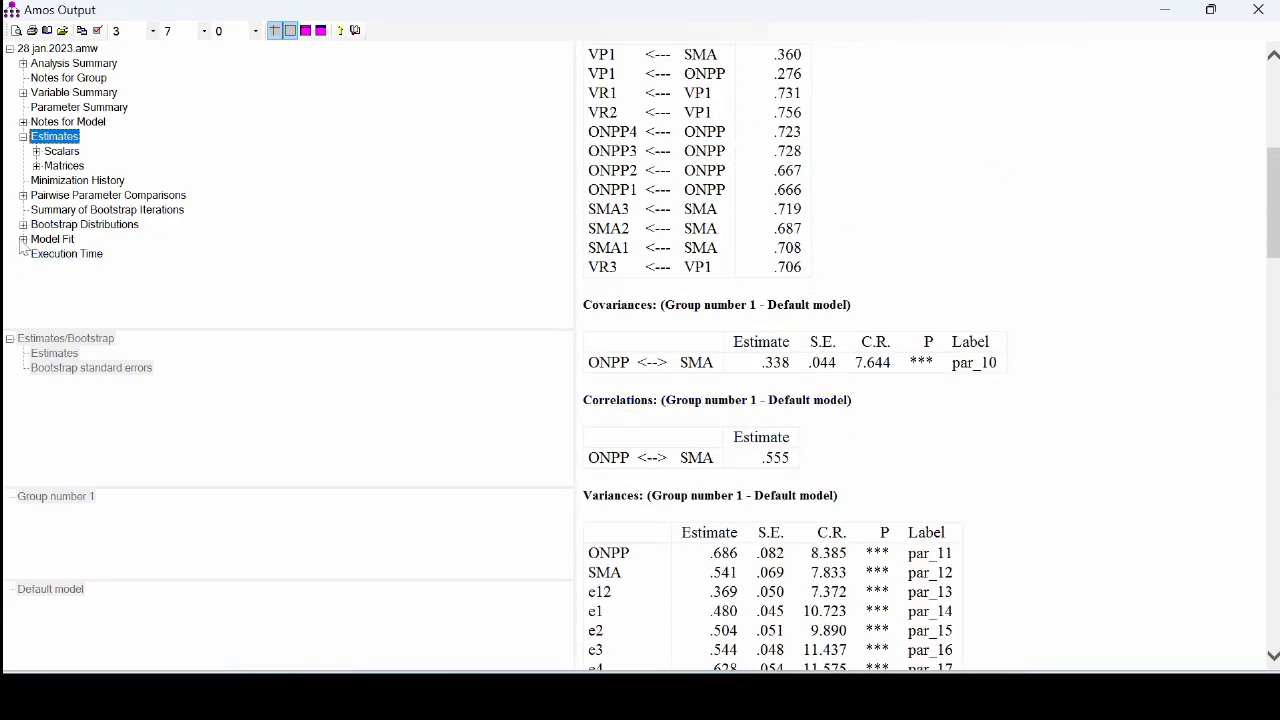
Step: Review the Model Fit summary from CMIN through RMSEA in the text output, and return to the path diagram
click(23, 241)
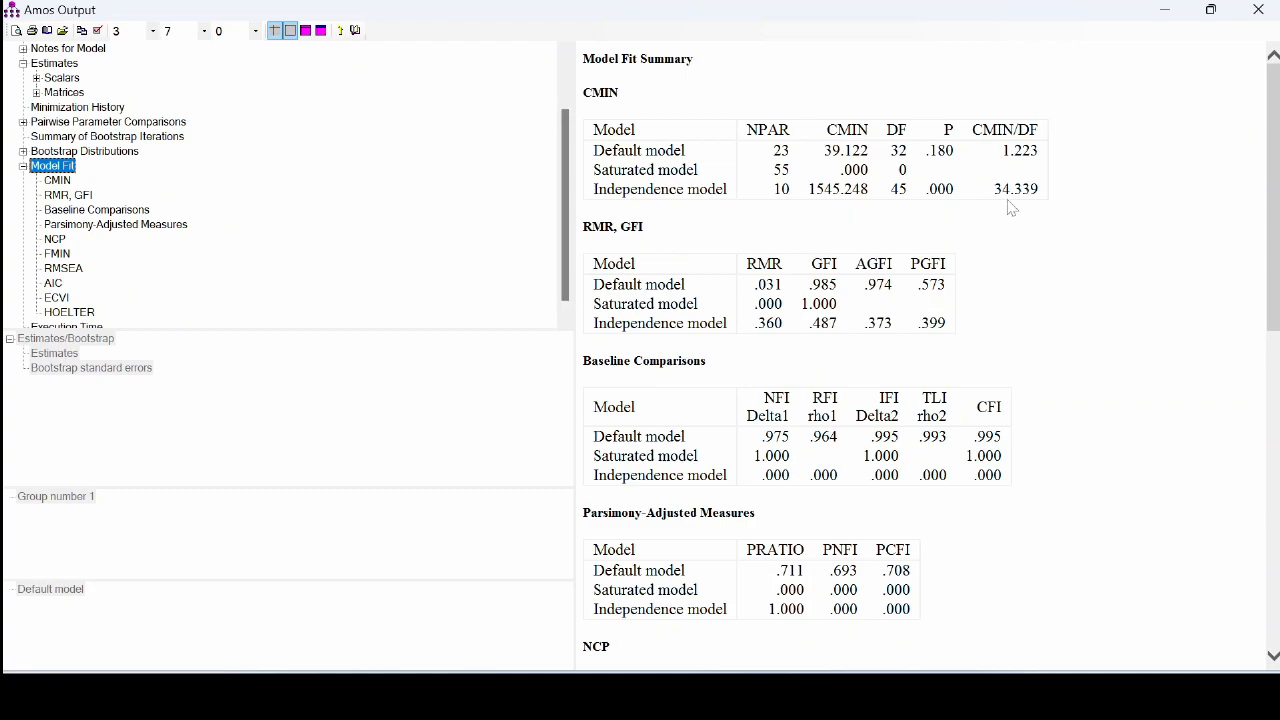
scroll(985, 432, down, 15)
scroll(985, 432, up, 15)
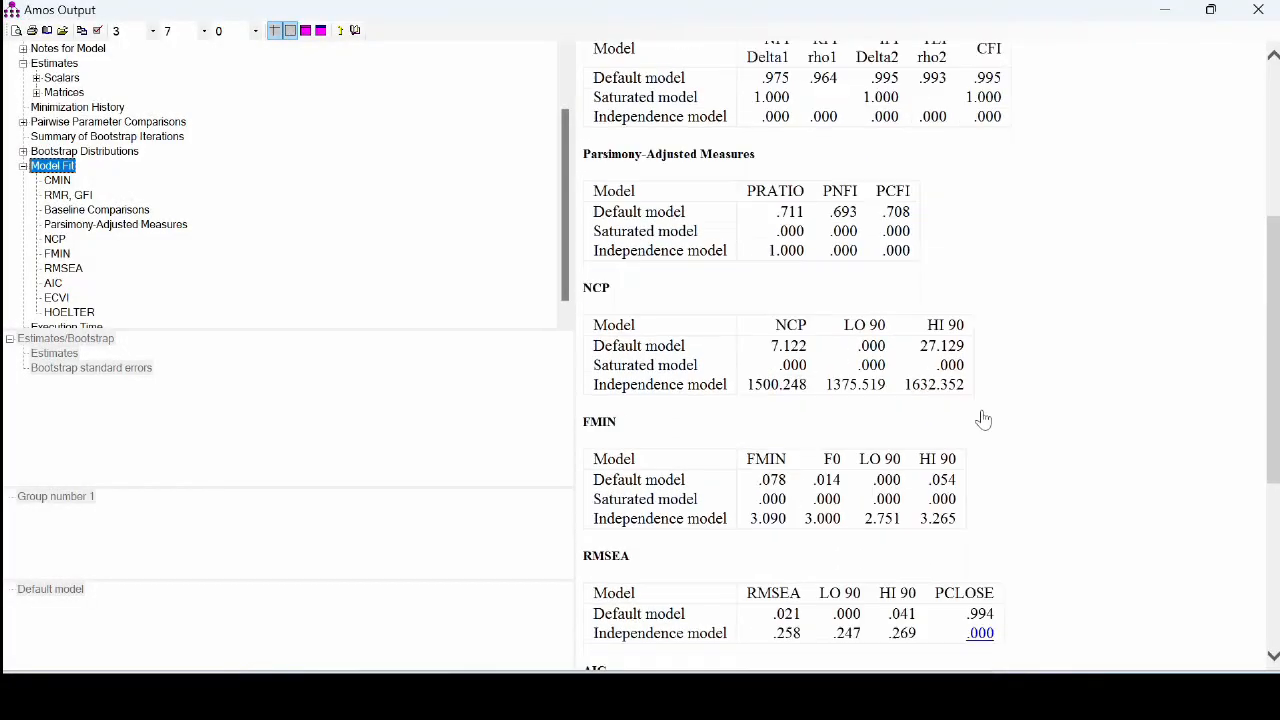
click(1165, 10)
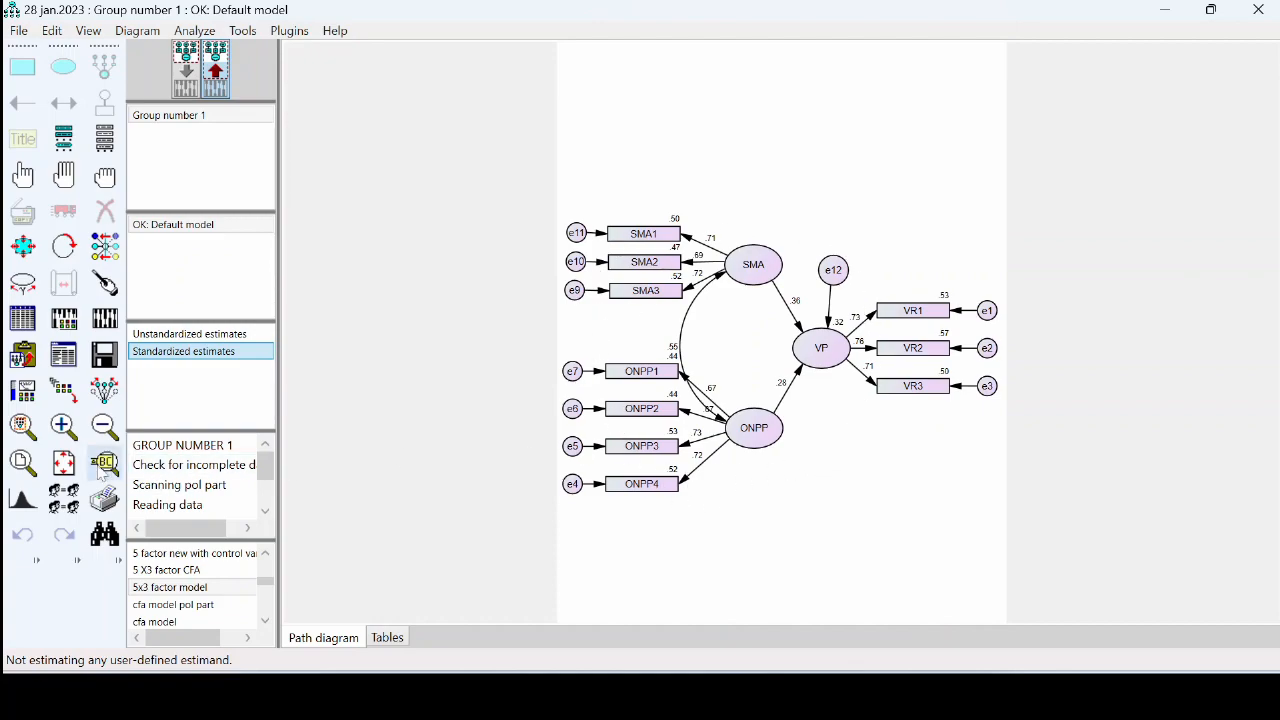
Step: Copy the path diagram to the clipboard and resize the diagram to fit the page
click(24, 355)
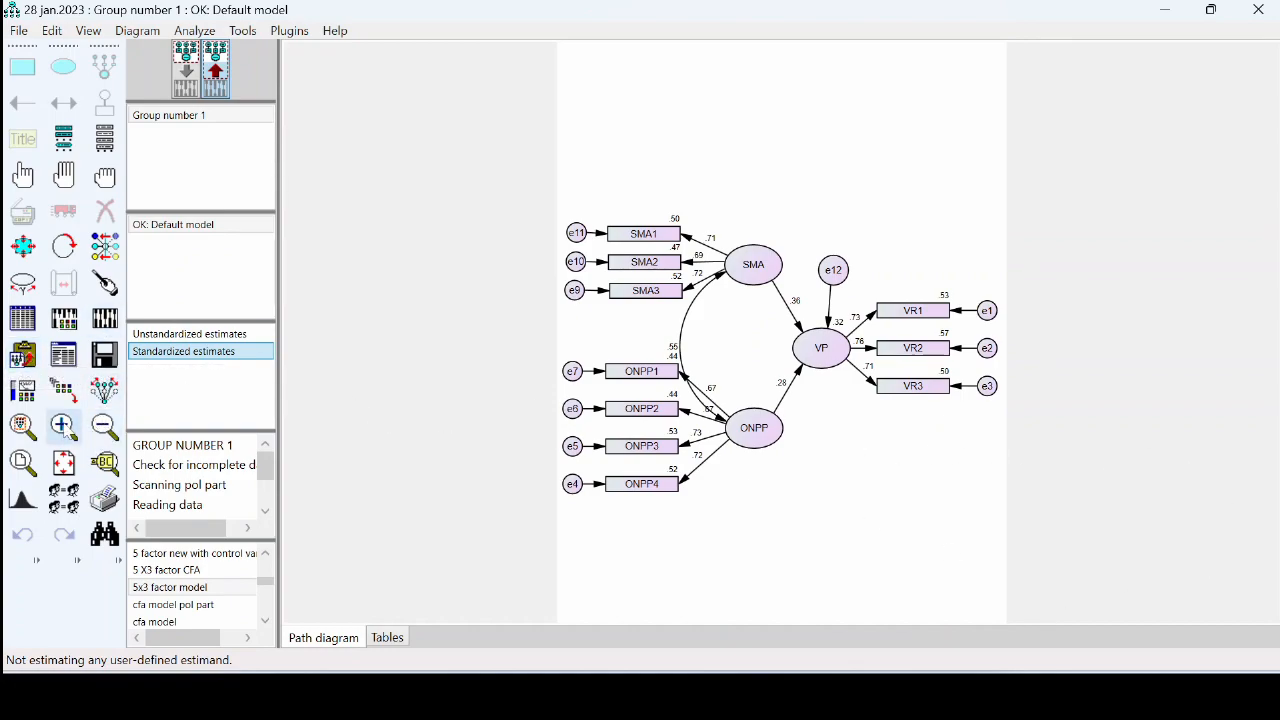
click(63, 426)
click(63, 426)
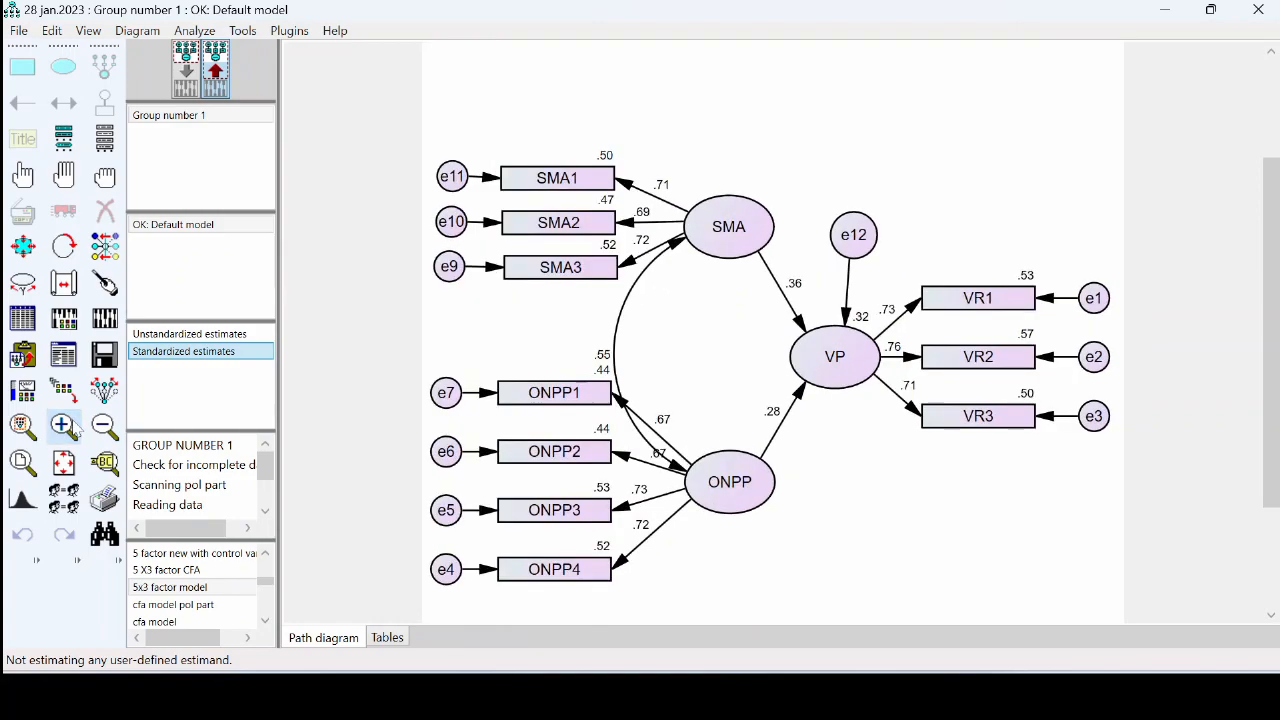
click(63, 426)
click(108, 426)
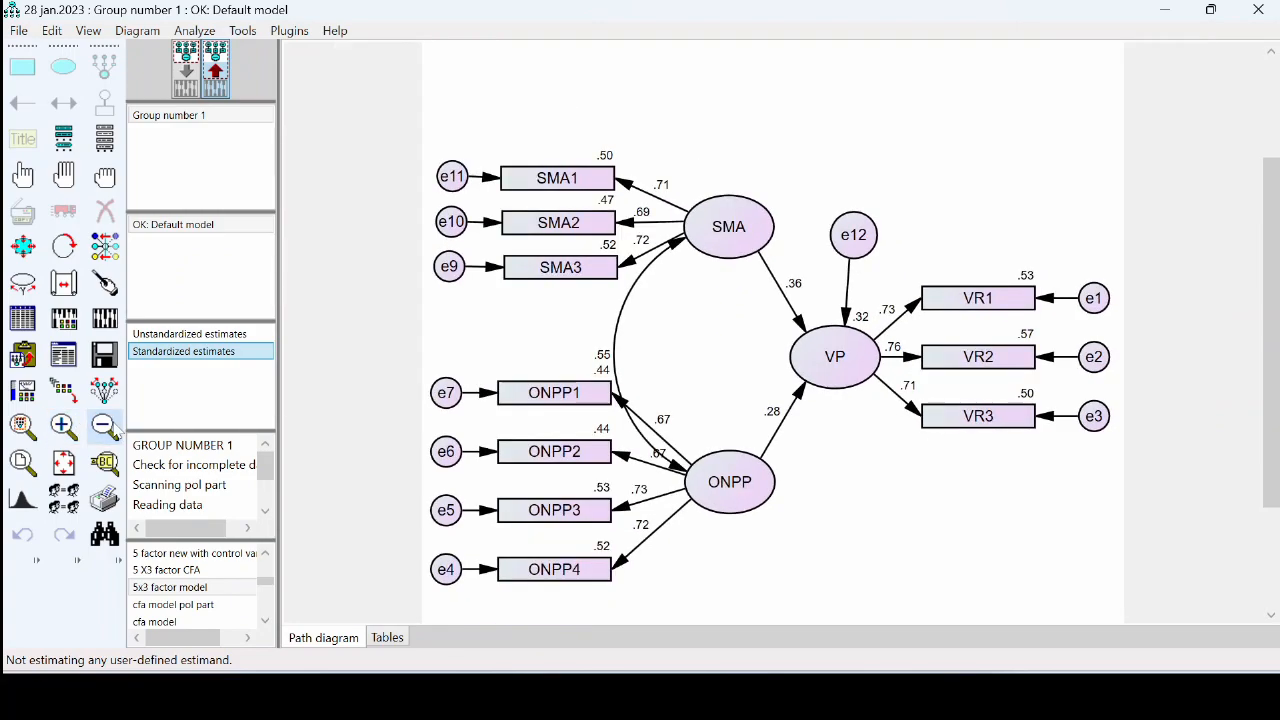
click(108, 426)
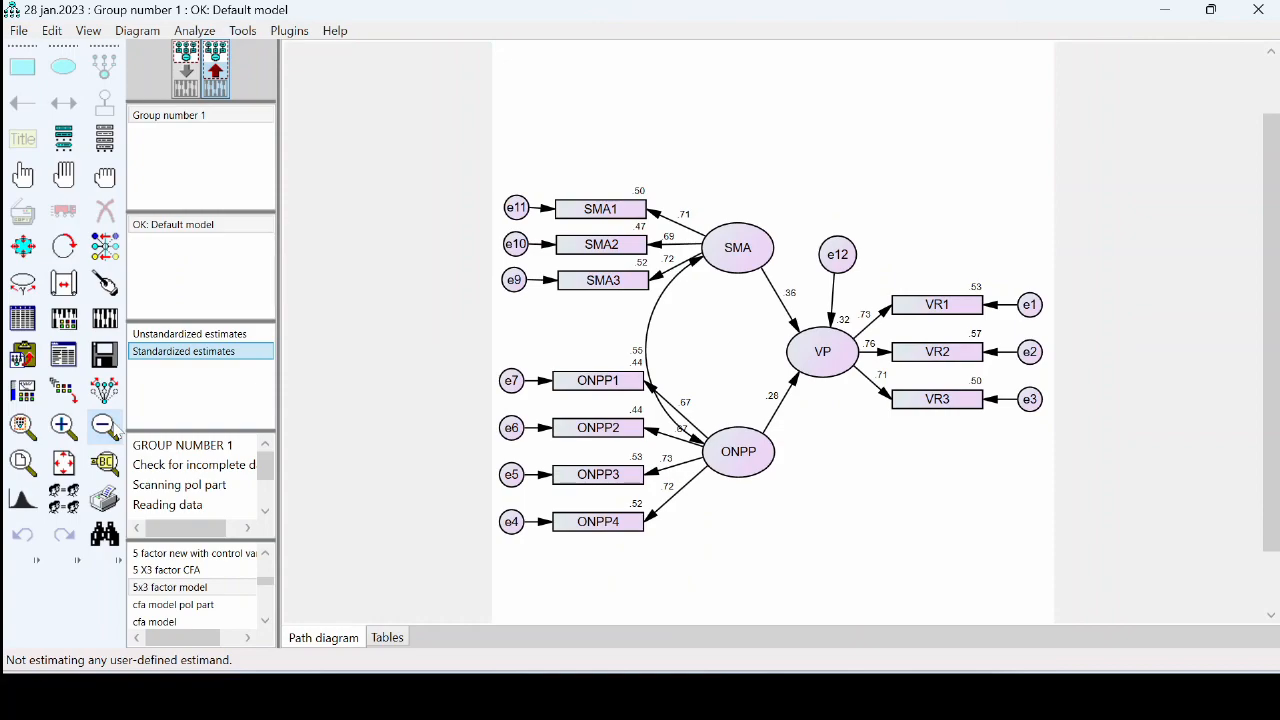
click(108, 426)
click(62, 426)
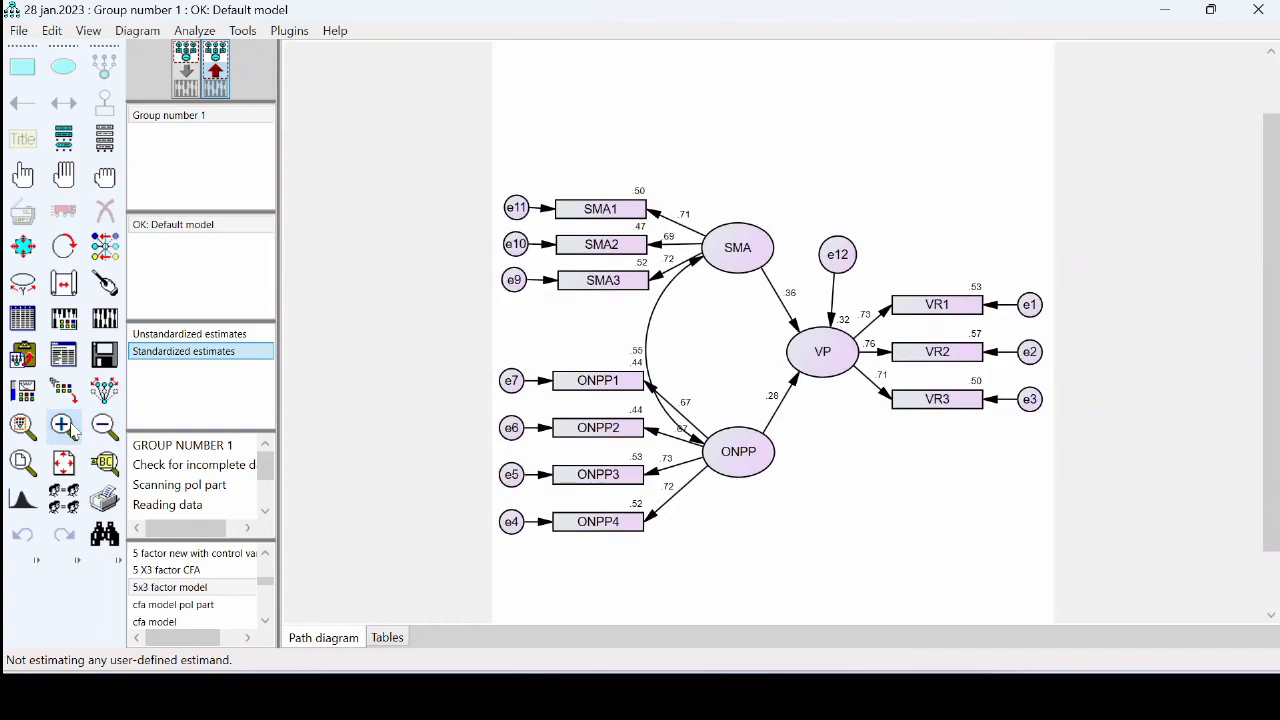
click(66, 464)
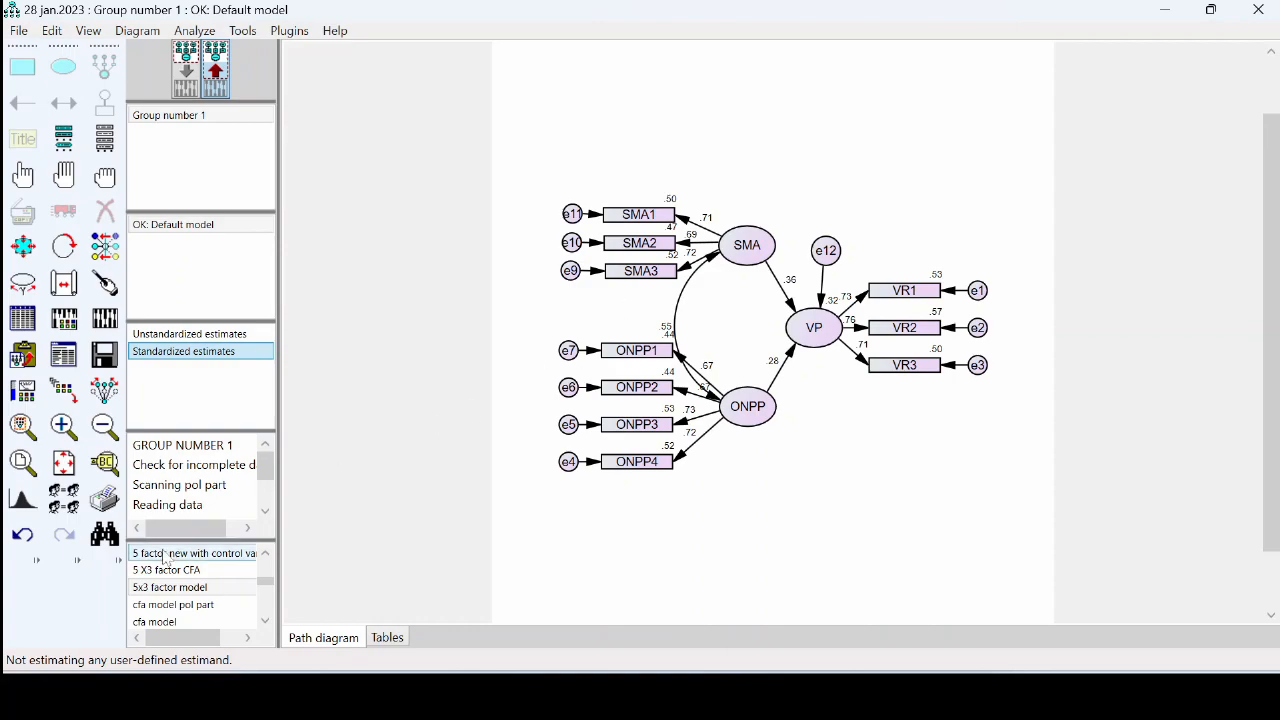
Step: Preview the printout of the Group number 1 model specification and start printing it from the preview
click(104, 503)
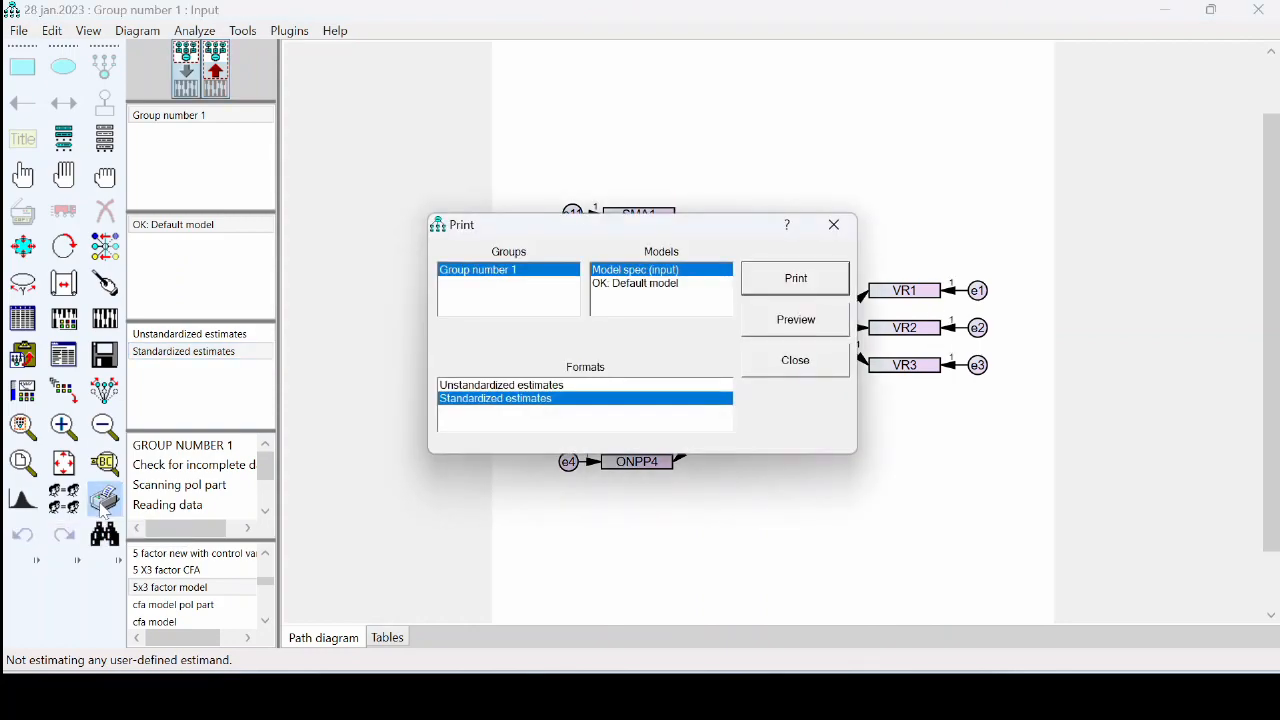
click(798, 322)
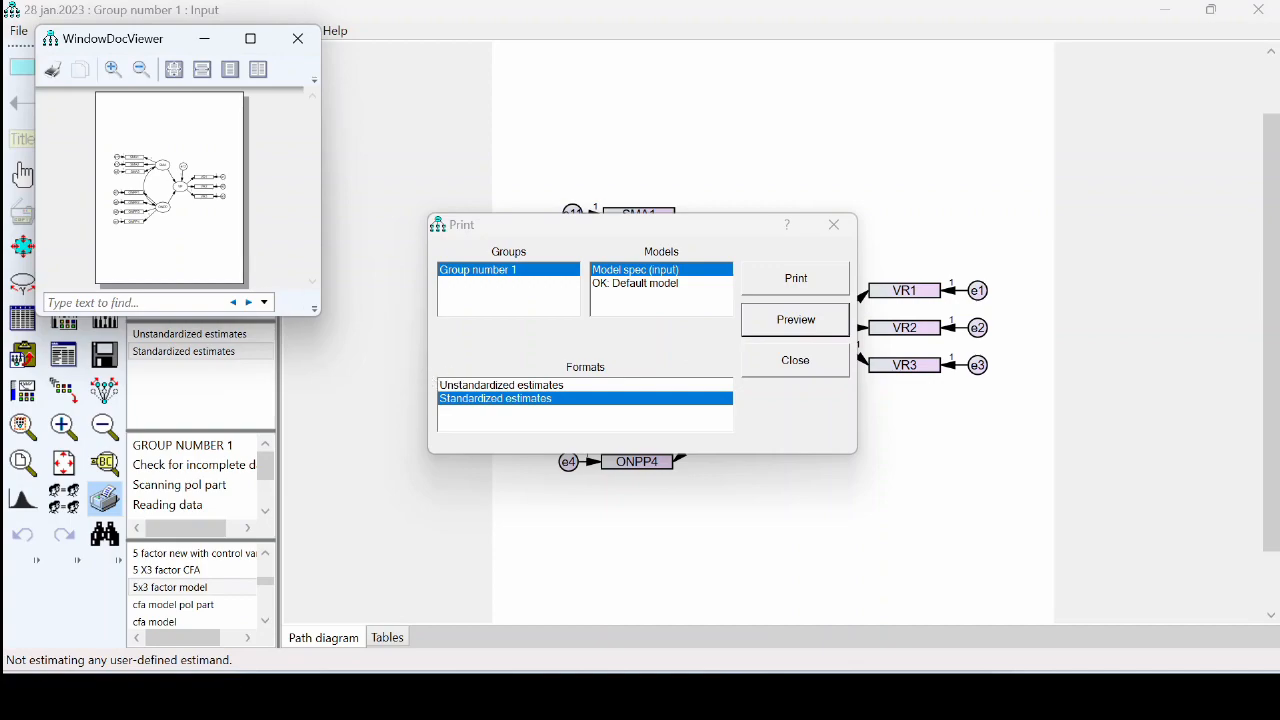
click(54, 71)
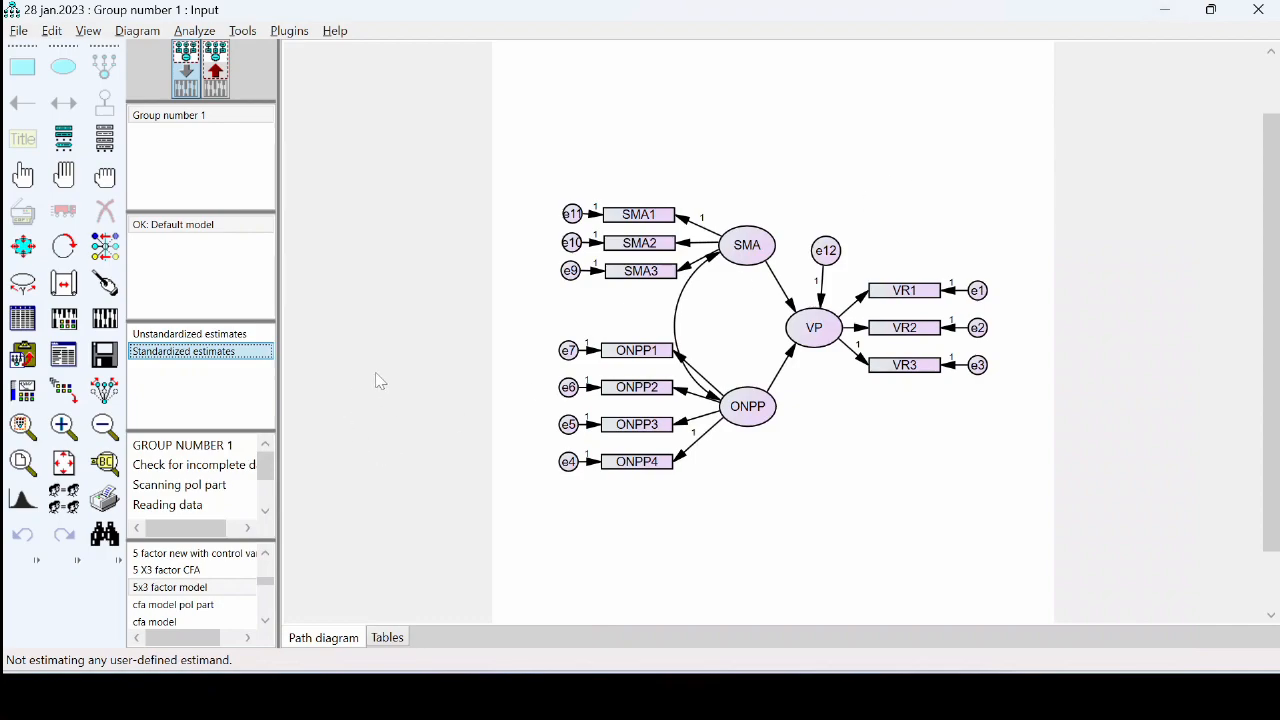